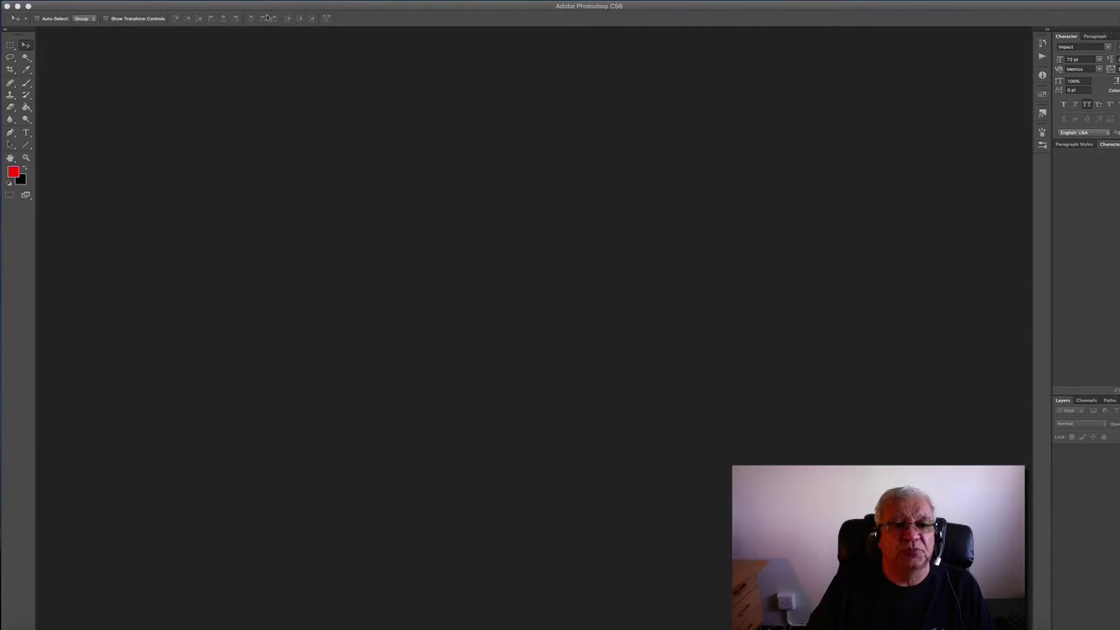
Switch to Photoshop and display the list of default Actions
{"action": "mouse_move", "coordinate": [249, 7]}
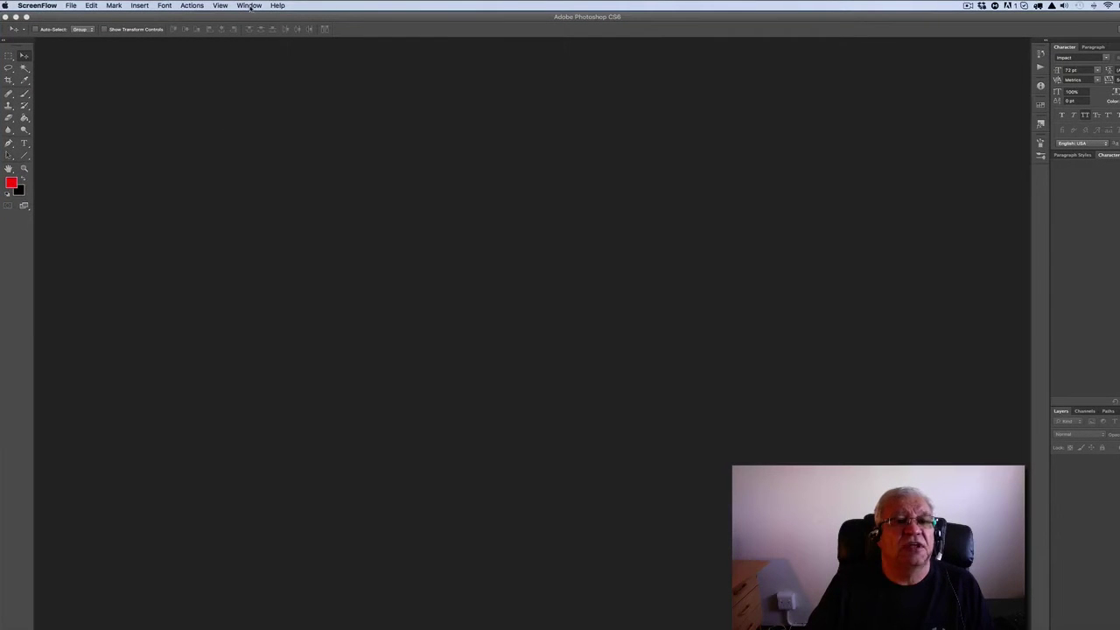
{"action": "left_click", "coordinate": [249, 7]}
{"action": "left_click", "coordinate": [249, 6]}
{"action": "left_click", "coordinate": [264, 204]}
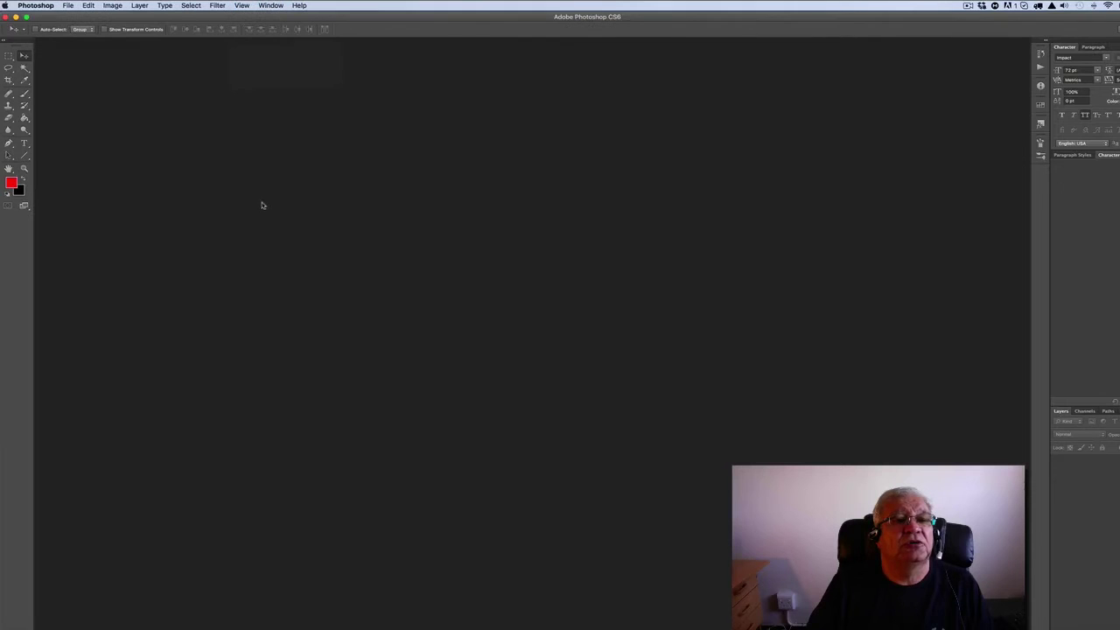
{"action": "left_click", "coordinate": [264, 7]}
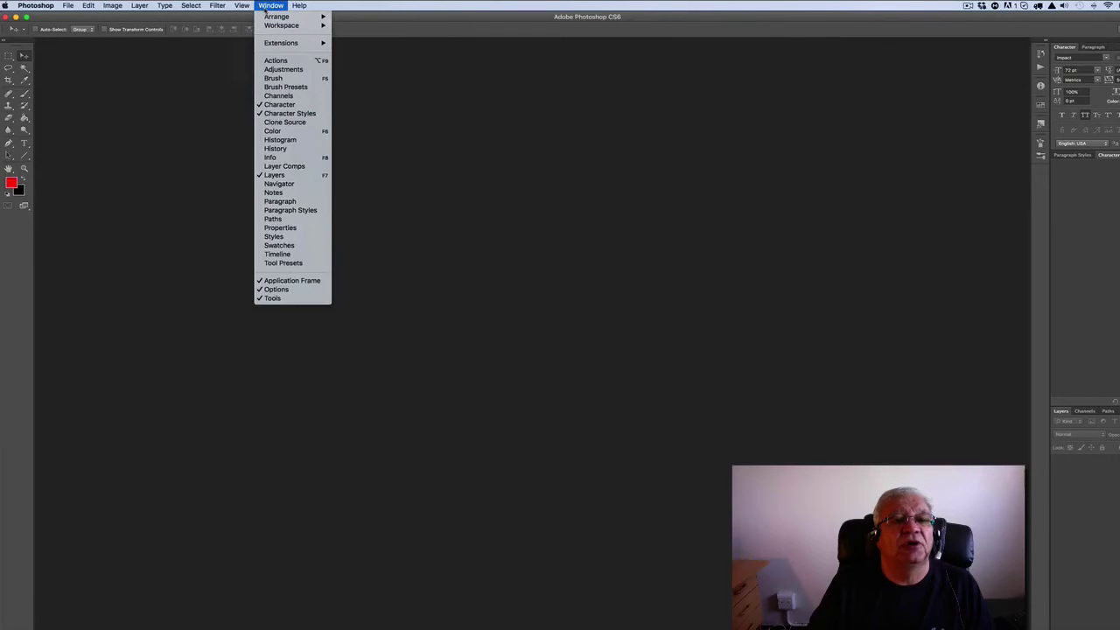
{"action": "left_click", "coordinate": [277, 63]}
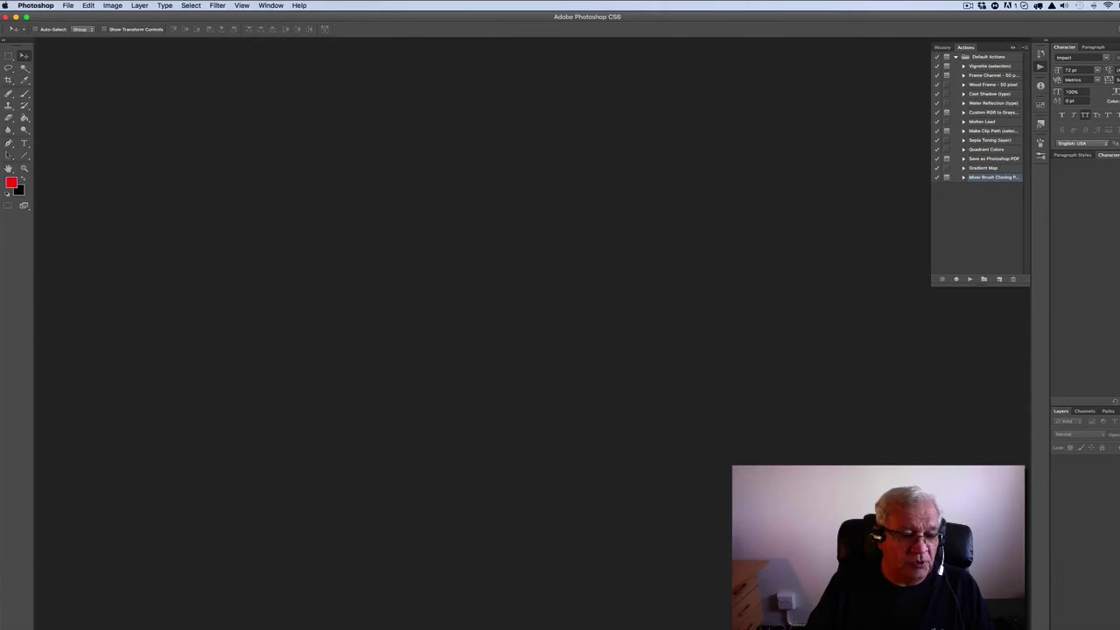
Switch to Finder and open wearable+tech_10.jpg from the images folder with Adobe Photoshop CS6
{"action": "left_click", "coordinate": [19, 626]}
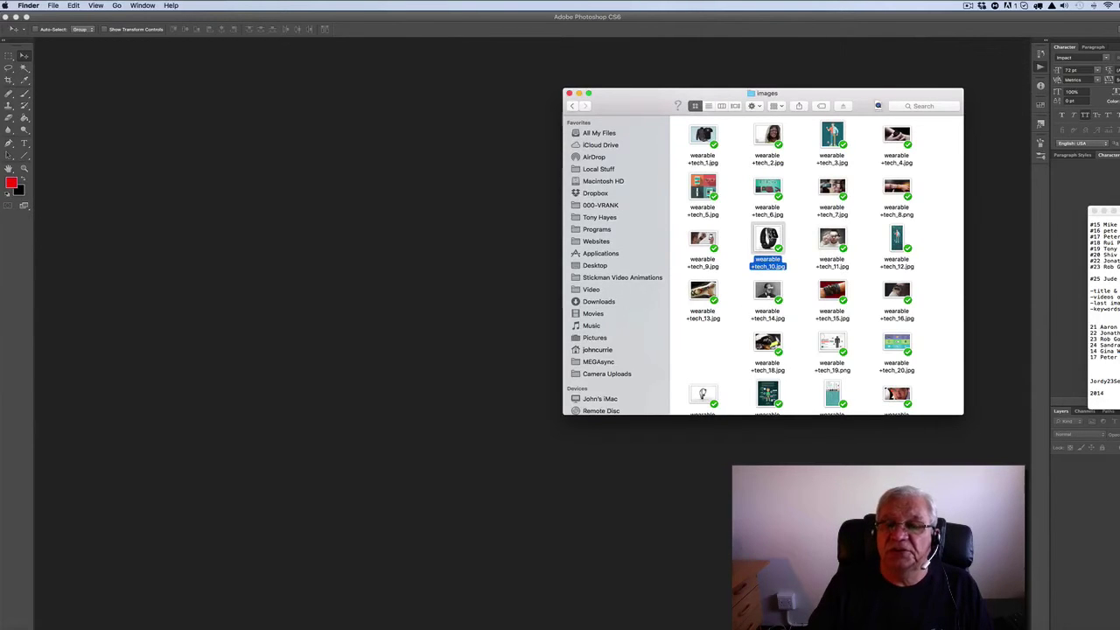
{"action": "right_click", "coordinate": [768, 234]}
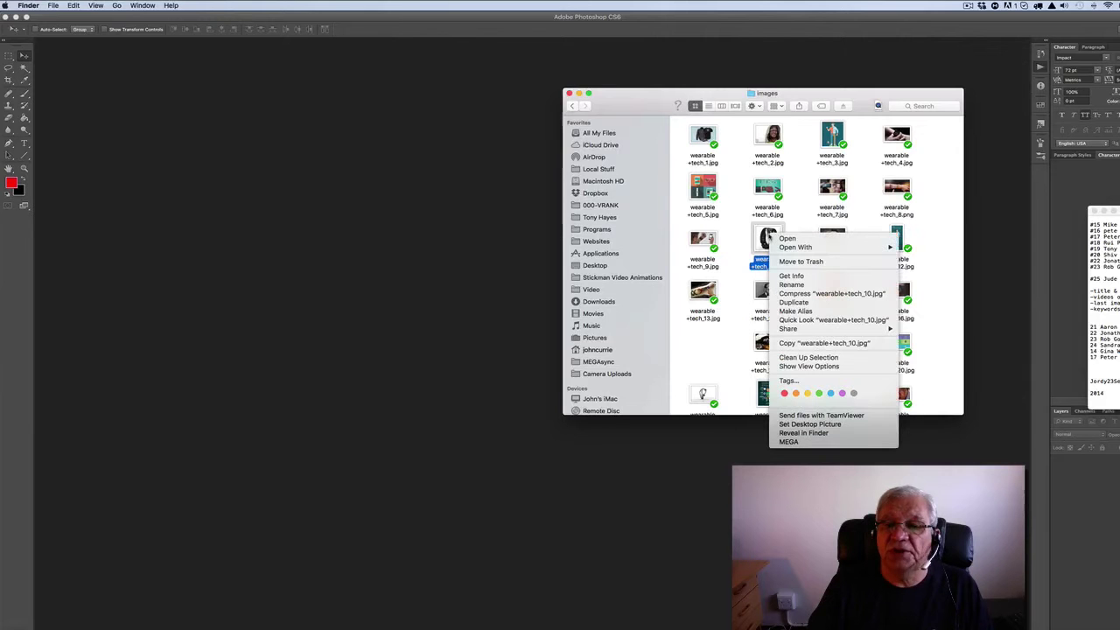
{"action": "mouse_move", "coordinate": [857, 250]}
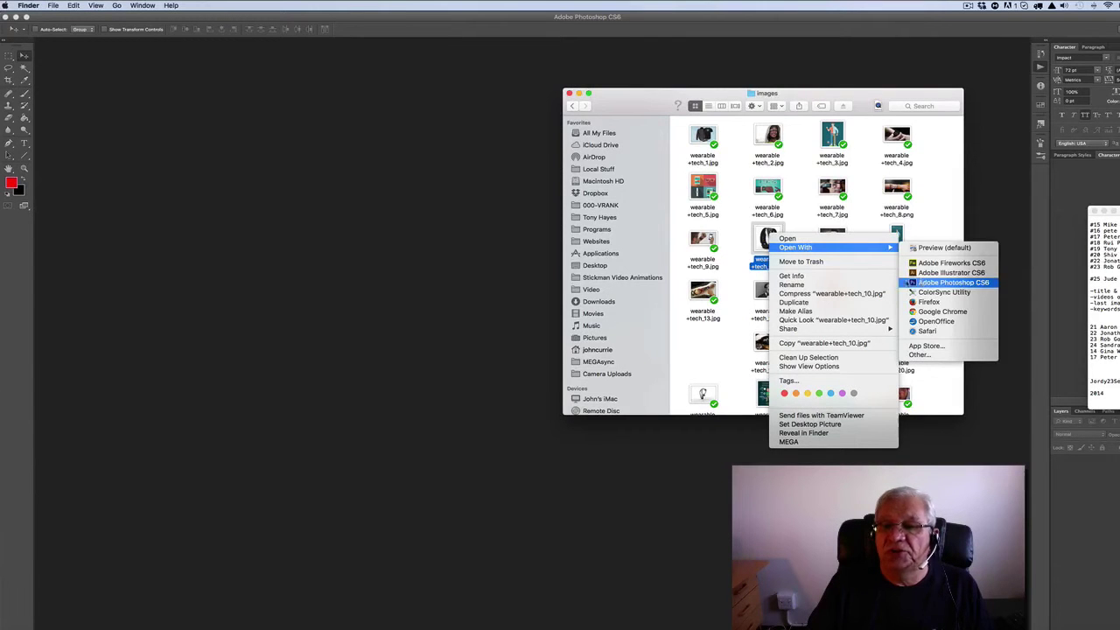
{"action": "left_click", "coordinate": [952, 282]}
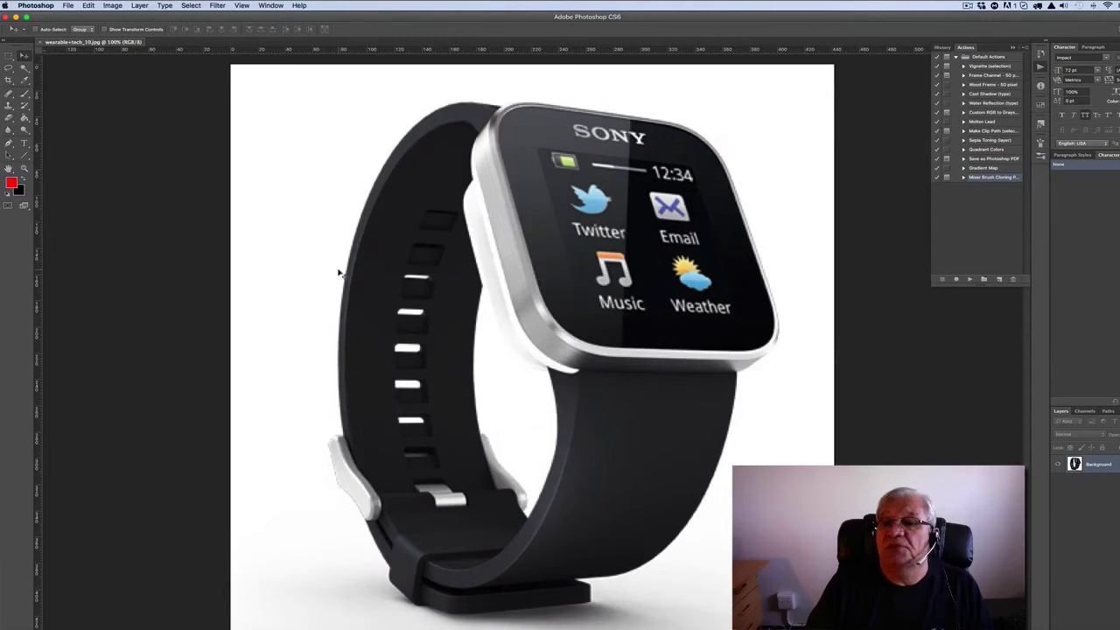
Create a new action named THUMBNAIL OPTIMIZER in the Default Actions set and start recording it
{"action": "left_click", "coordinate": [1000, 280]}
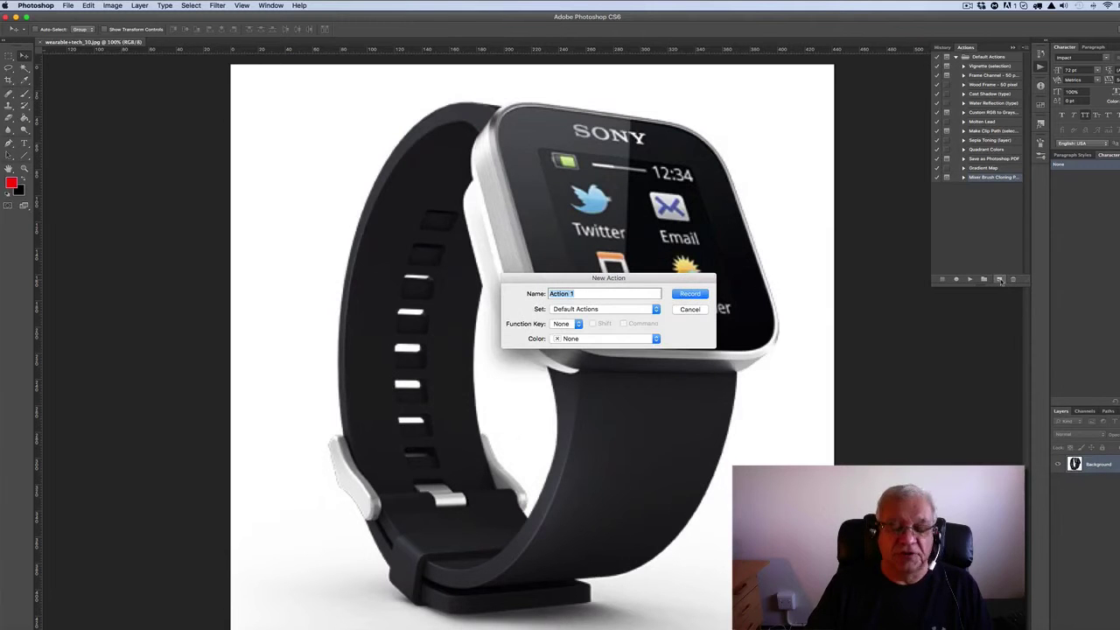
{"action": "type", "text": "THUMBNA"}
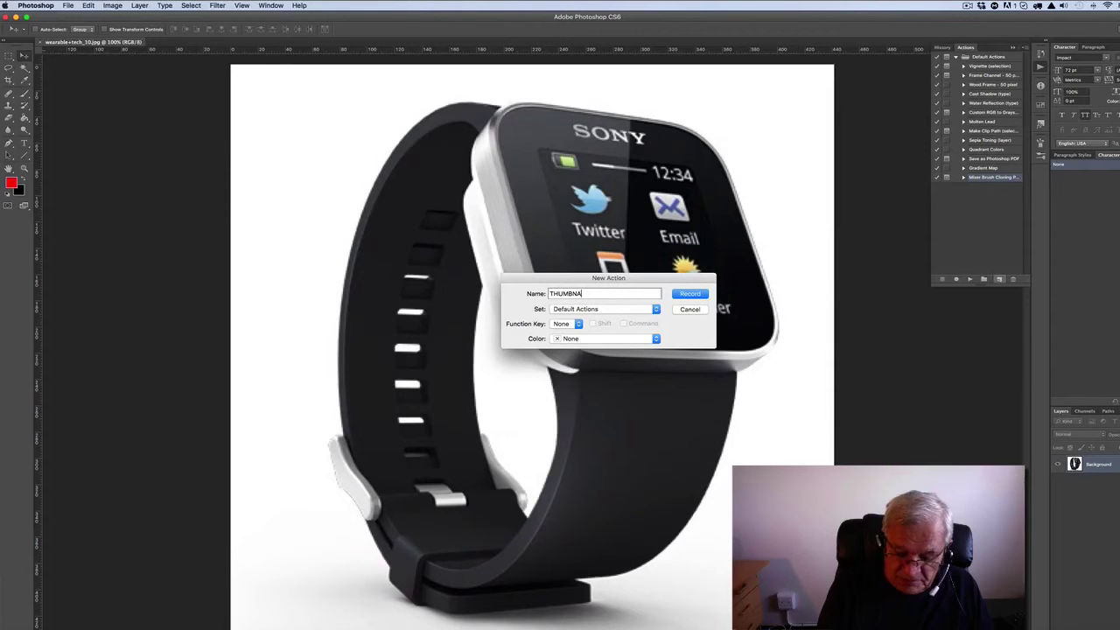
{"action": "type", "text": "IL"}
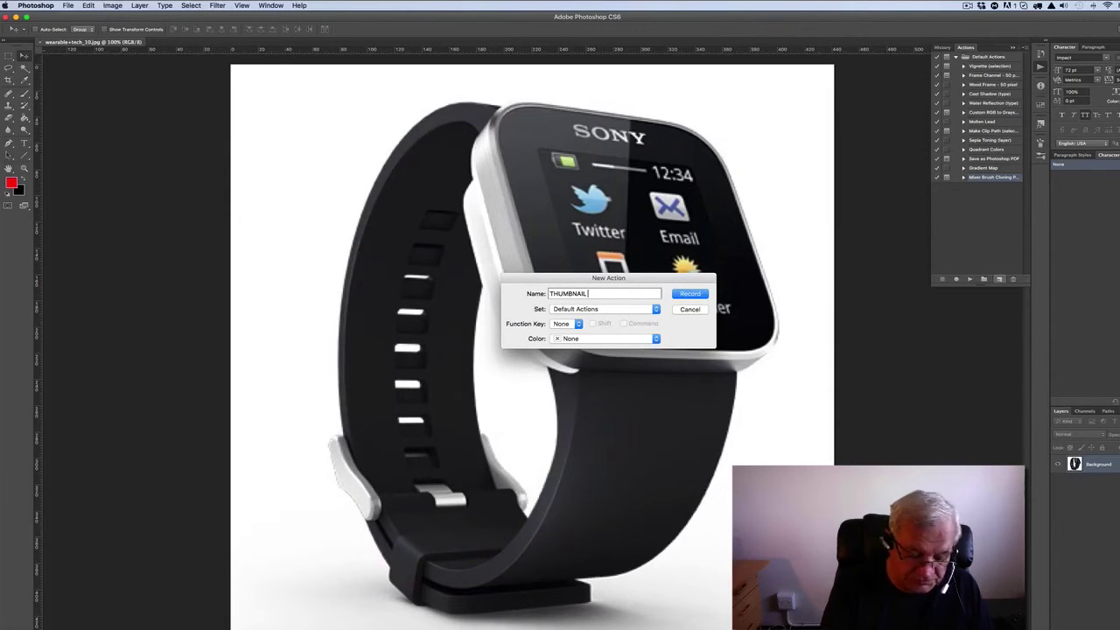
{"action": "type", "text": " OP"}
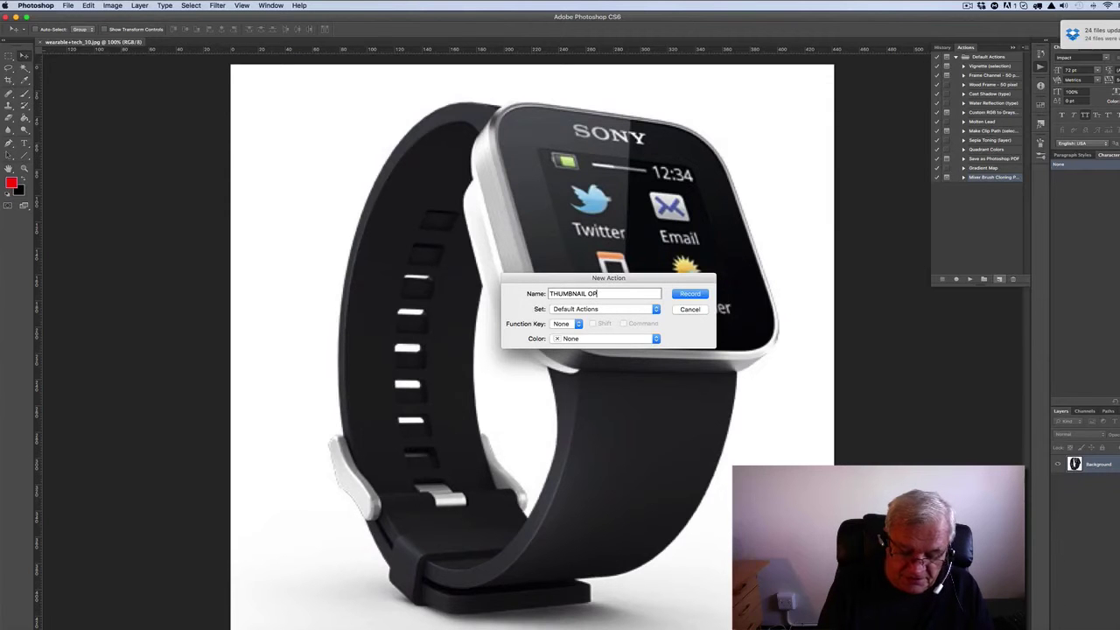
{"action": "type", "text": "TIMIZWE"}
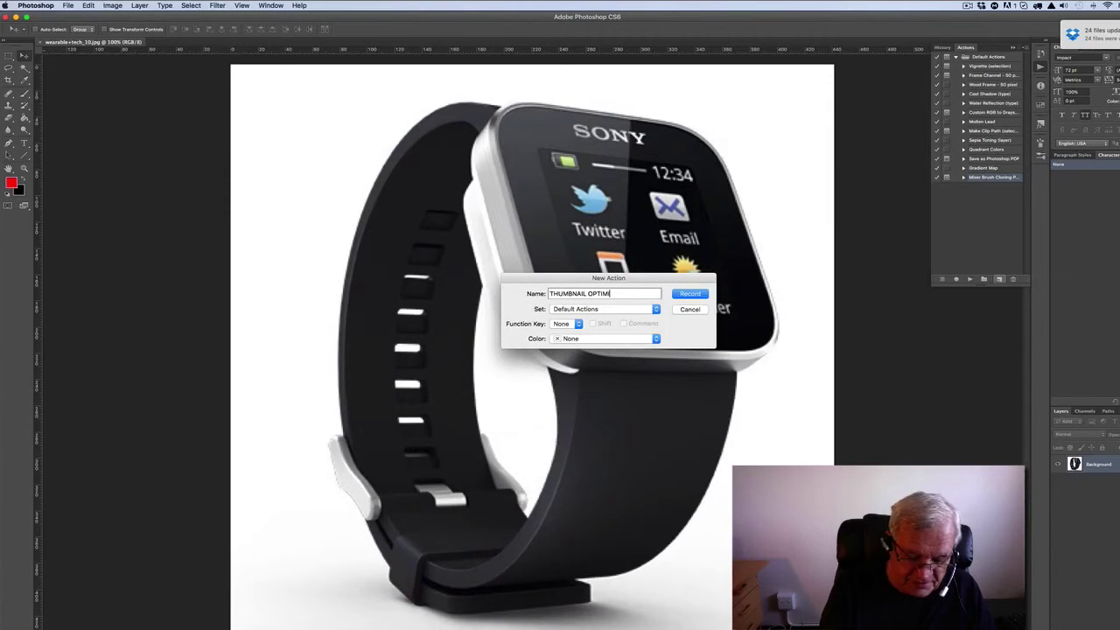
{"action": "key", "text": "BackSpace"}
{"action": "key", "text": "BackSpace"}
{"action": "key", "text": "BackSpace"}
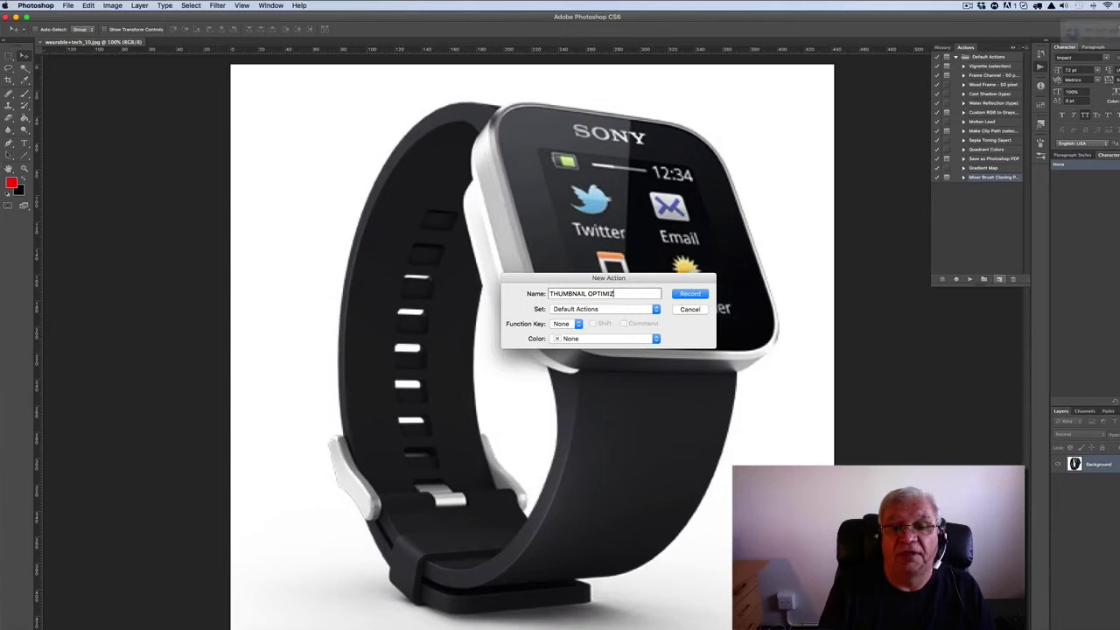
{"action": "type", "text": "ZER"}
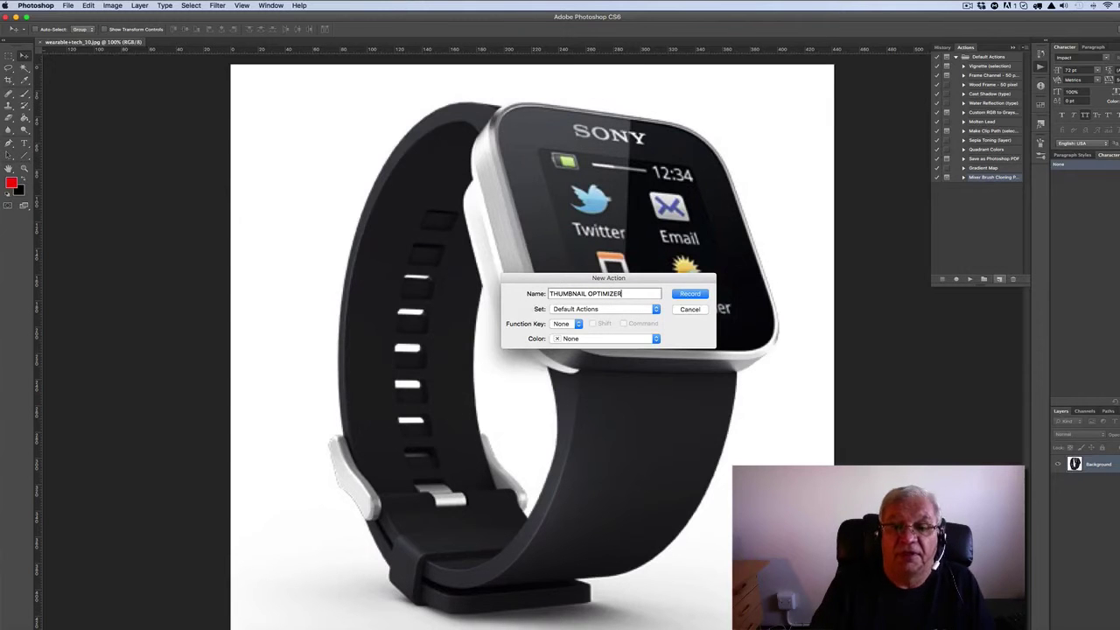
{"action": "left_click", "coordinate": [689, 296]}
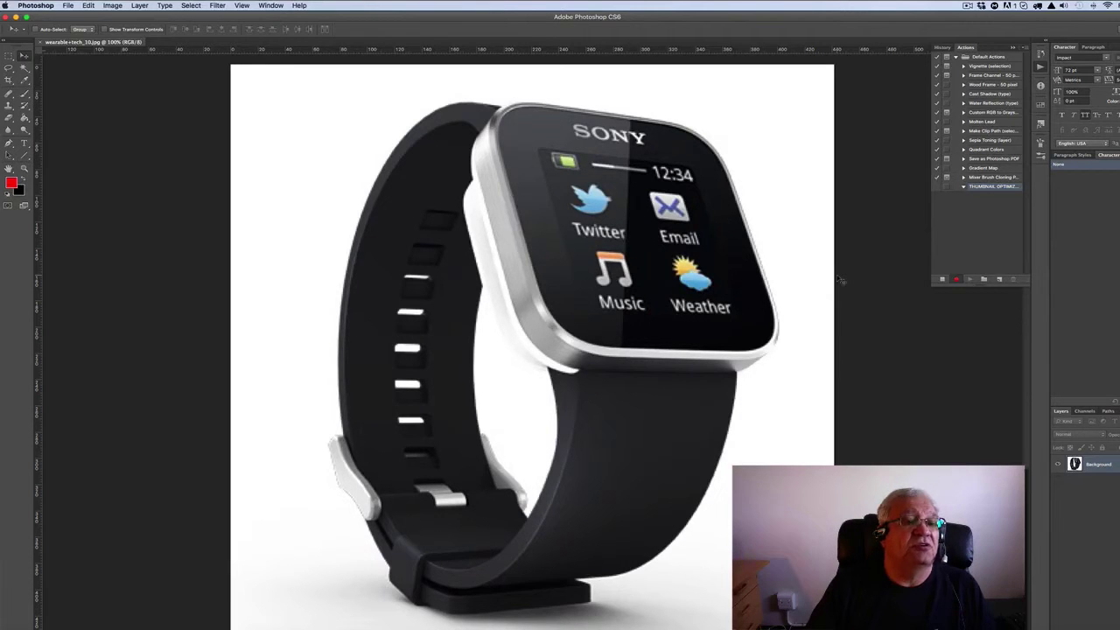
Resize the watch image to 1280 by 720 pixels with Constrain Proportions off
{"action": "left_click", "coordinate": [114, 7]}
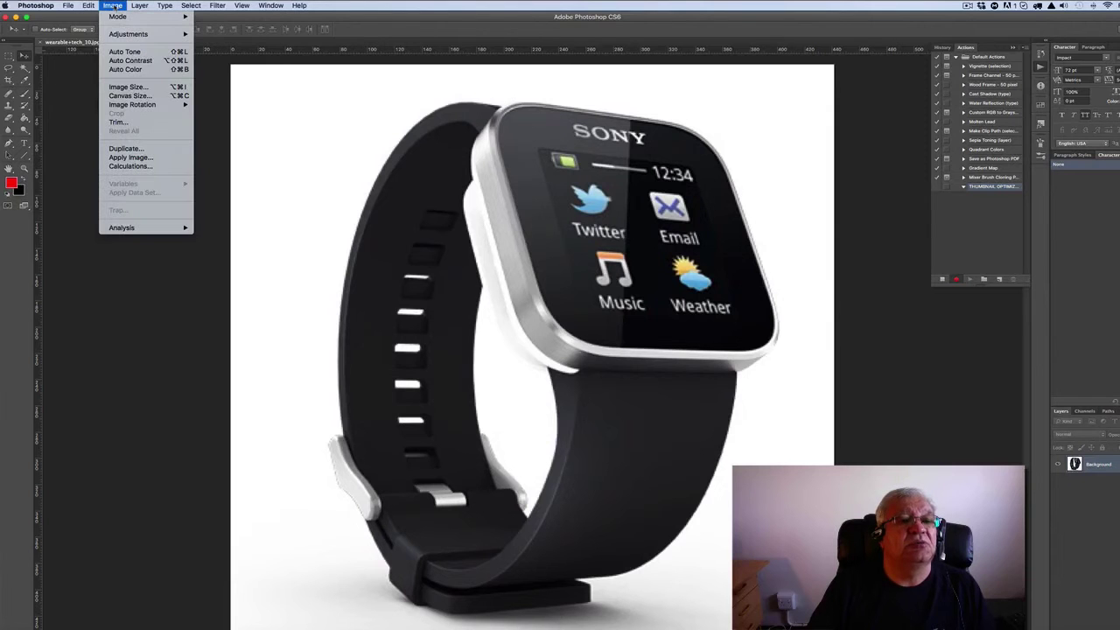
{"action": "left_click", "coordinate": [126, 86]}
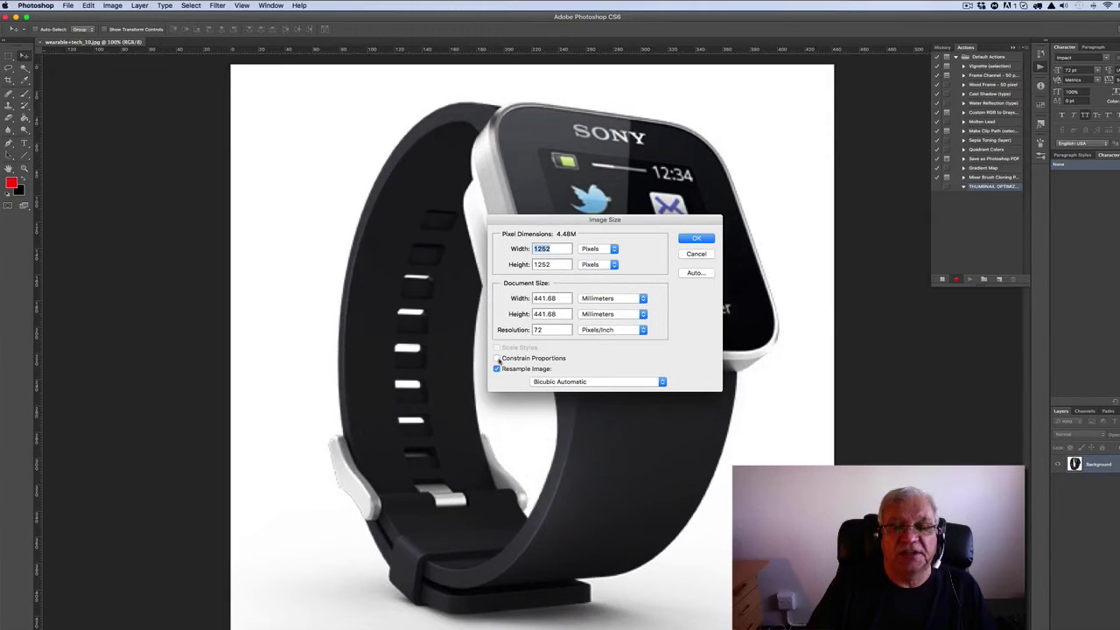
{"action": "left_click", "coordinate": [497, 358]}
{"action": "left_click", "coordinate": [497, 358]}
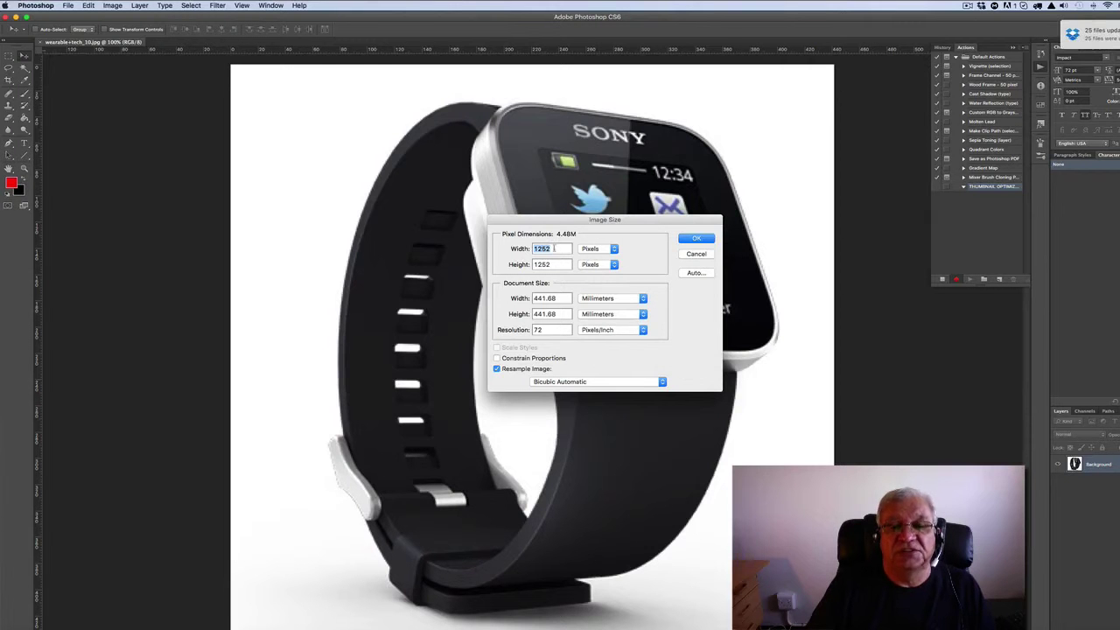
{"action": "type", "text": "1280"}
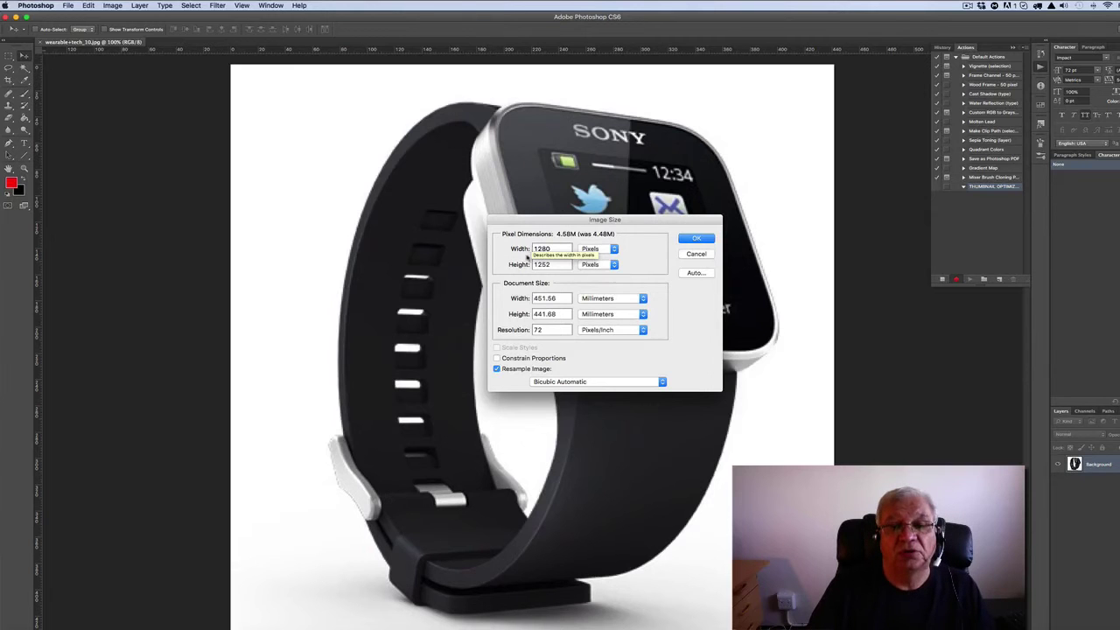
{"action": "key", "text": "Tab"}
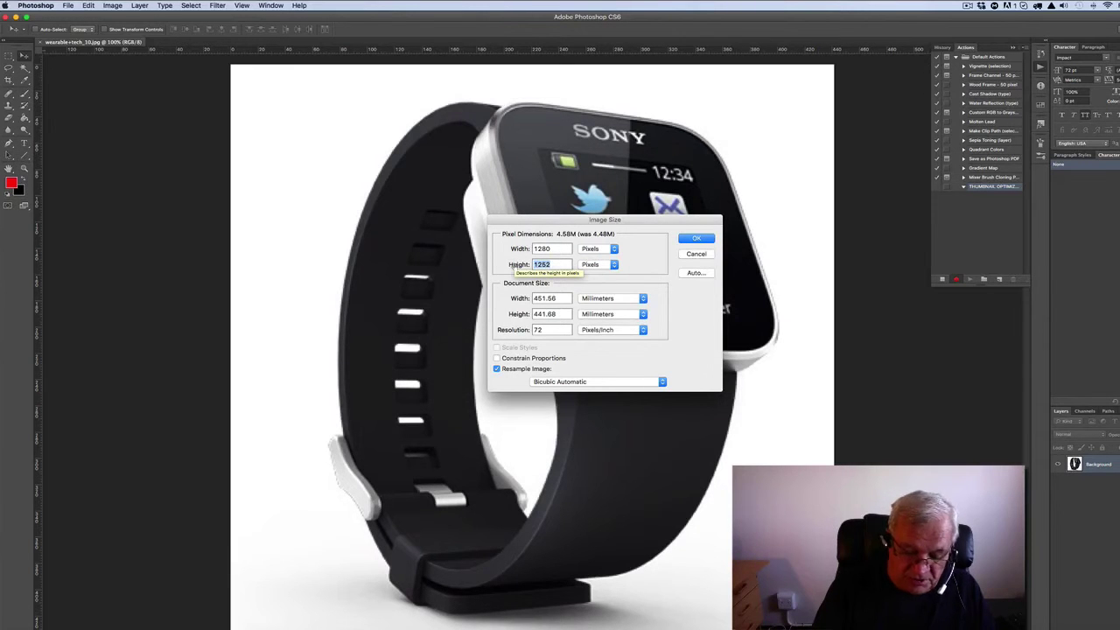
{"action": "type", "text": "720"}
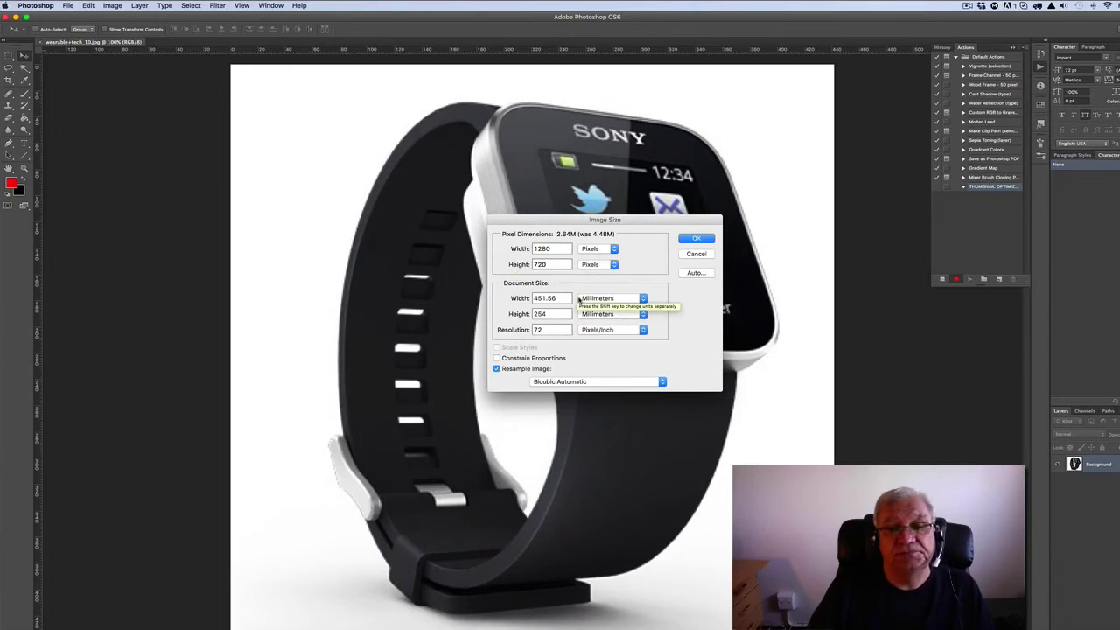
{"action": "left_click", "coordinate": [693, 241]}
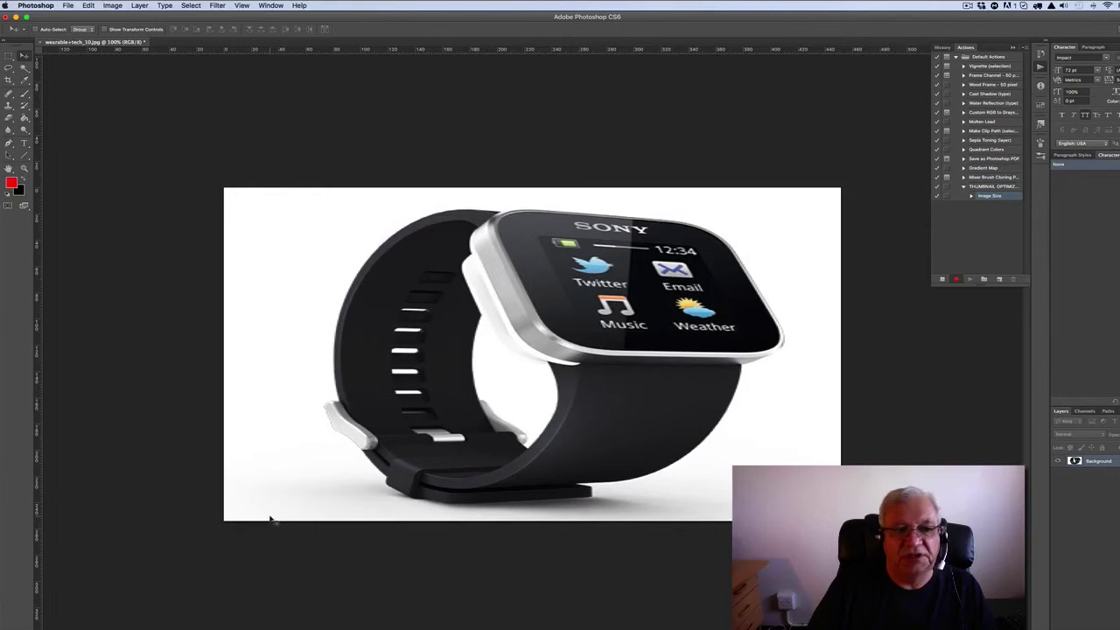
{"action": "left_click", "coordinate": [10, 79]}
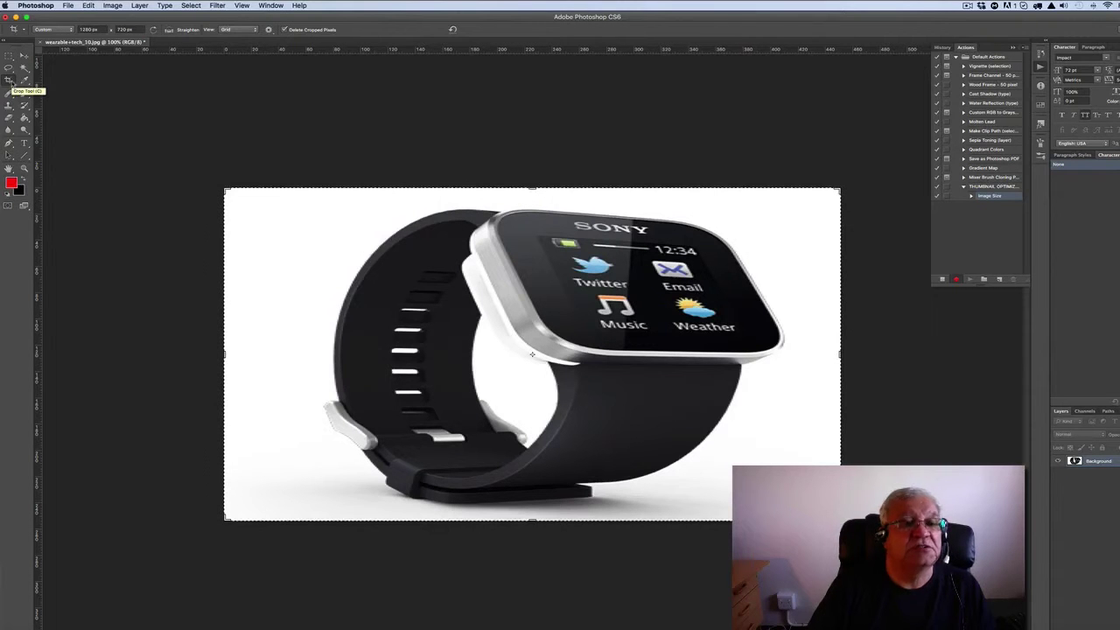
{"action": "left_click", "coordinate": [95, 28]}
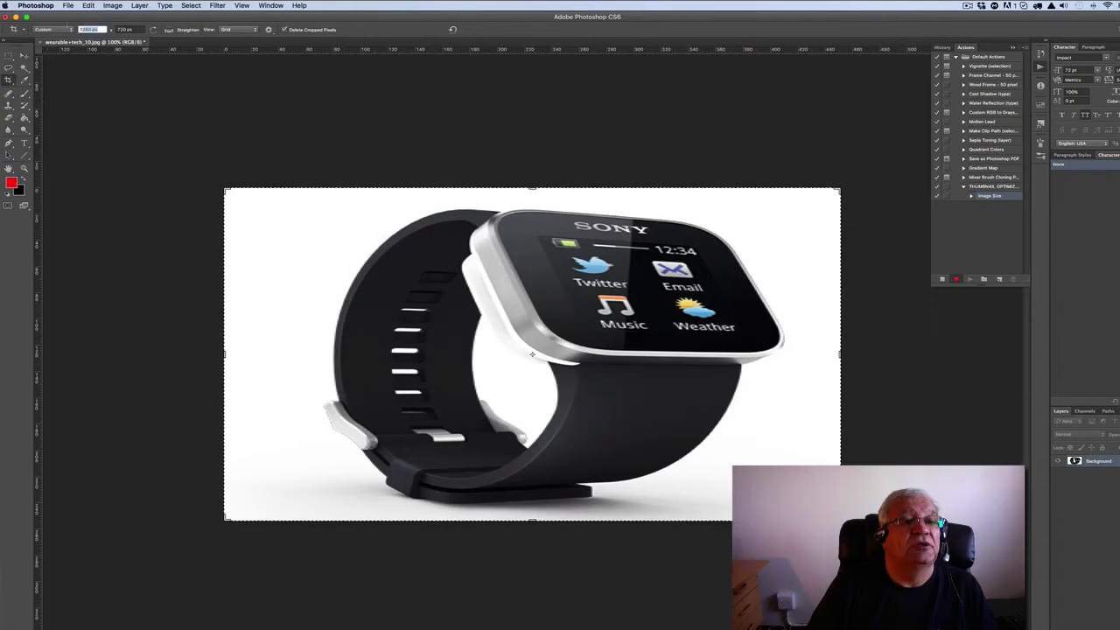
{"action": "key", "text": "Tab"}
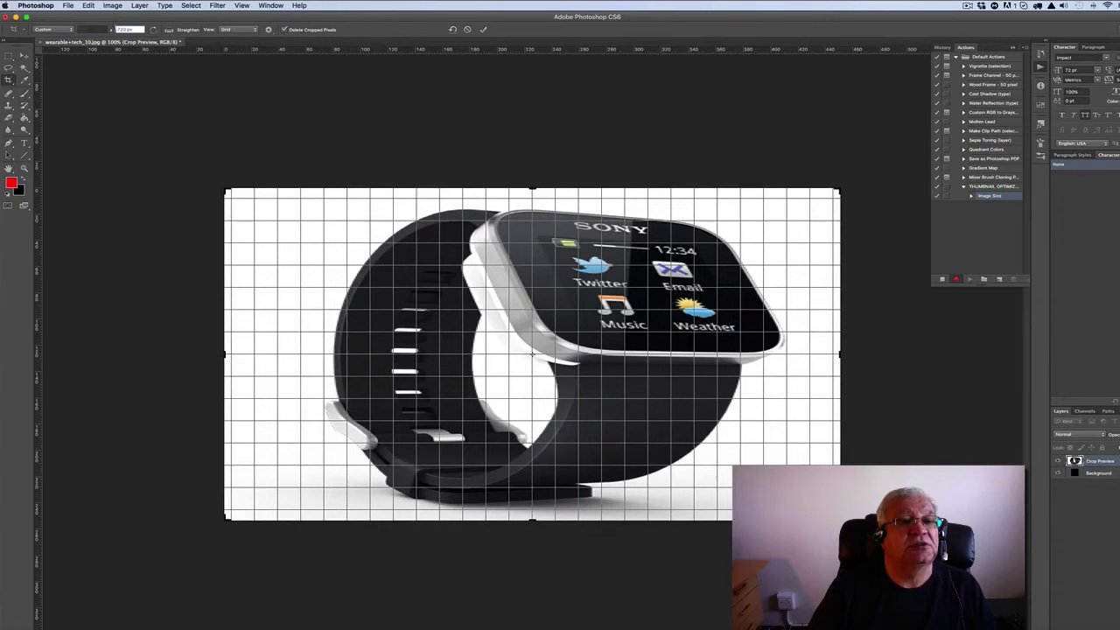
{"action": "key", "text": "Return"}
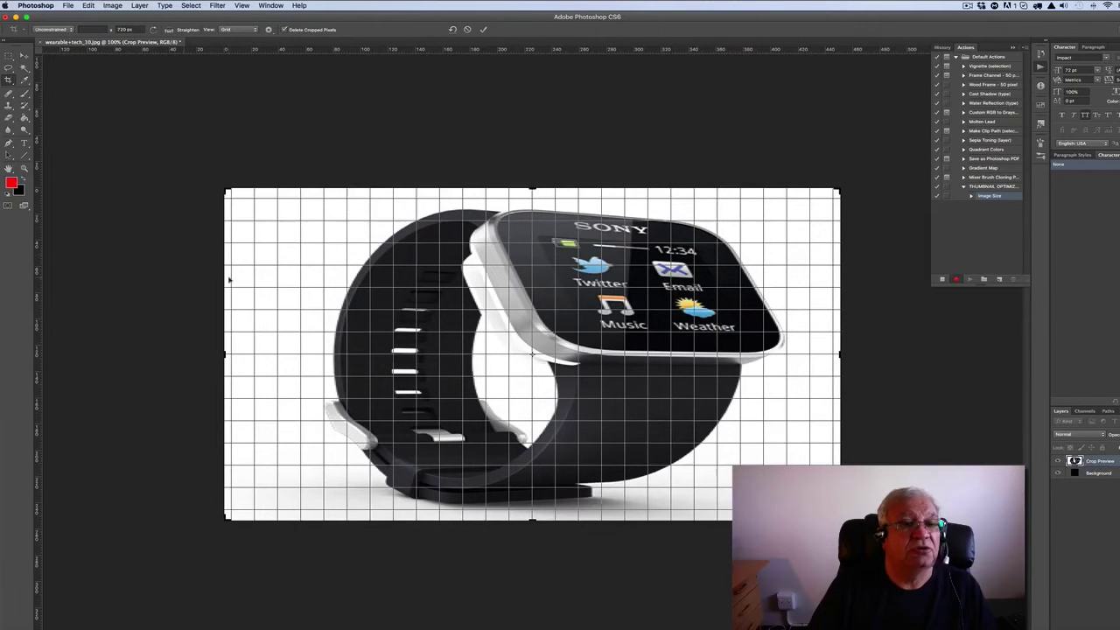
{"action": "left_click", "coordinate": [25, 55]}
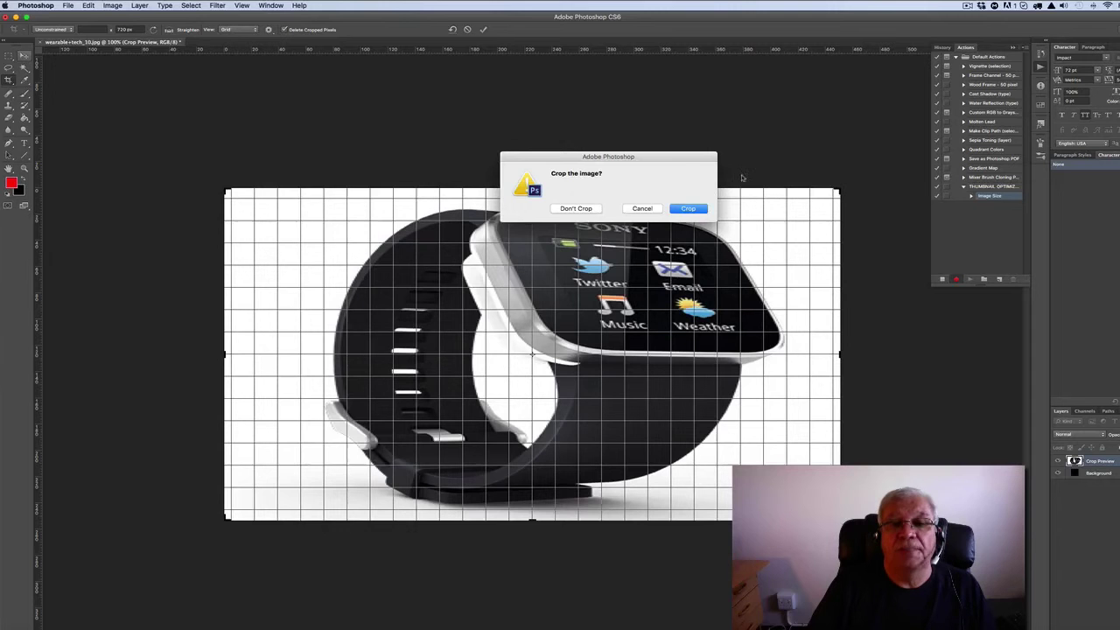
{"action": "left_click", "coordinate": [583, 210]}
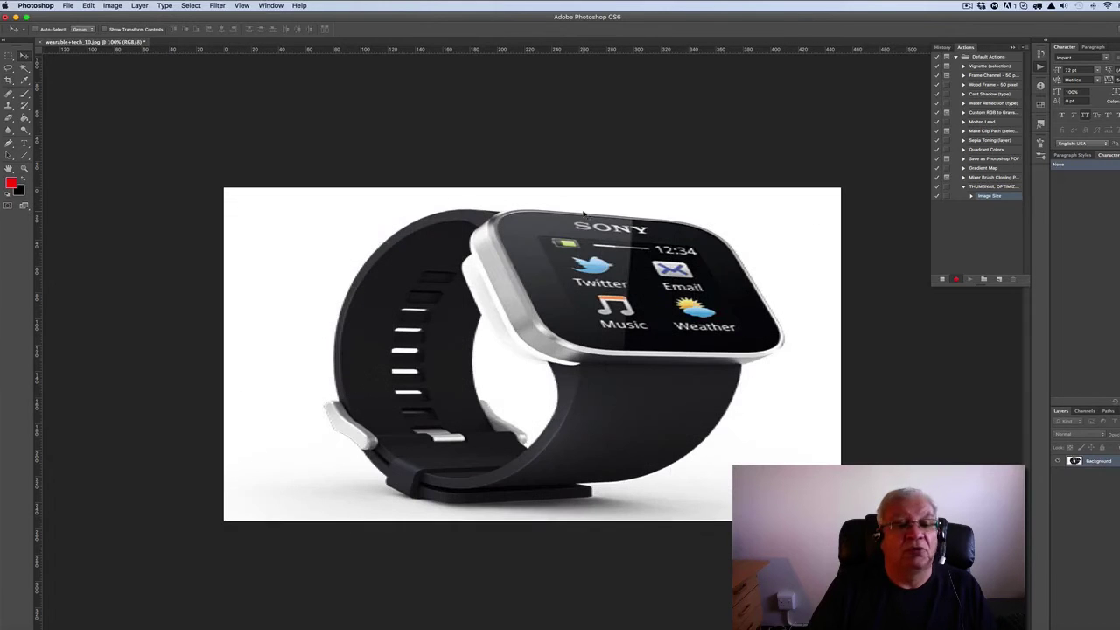
Set the Crop tool to a custom 1280 px by 720 px ratio for the watch image
{"action": "left_click", "coordinate": [9, 80]}
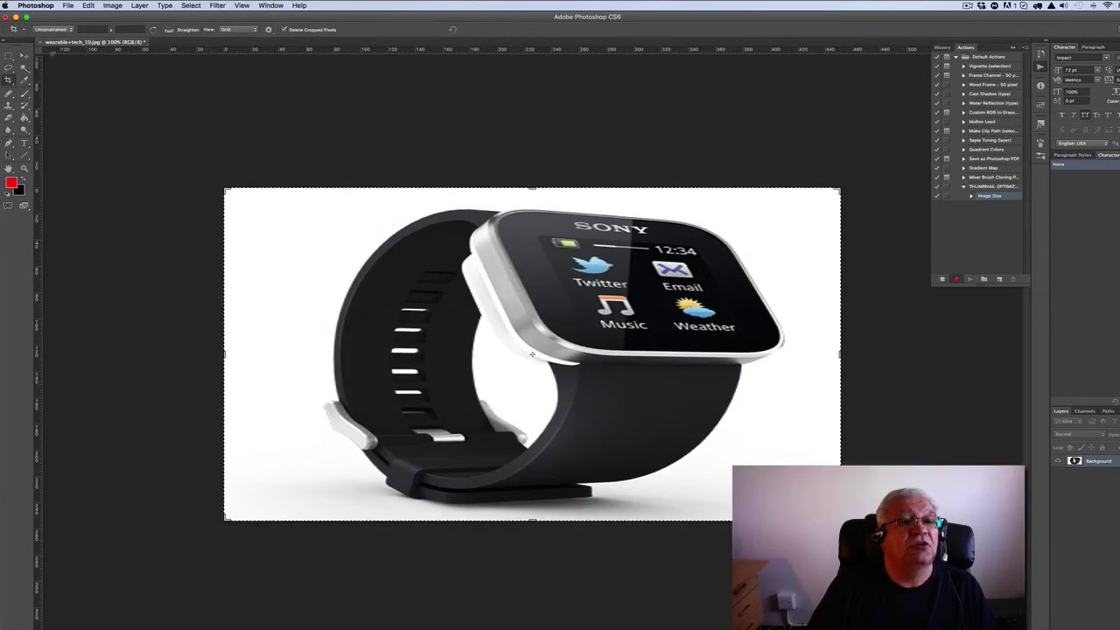
{"action": "left_click", "coordinate": [94, 30]}
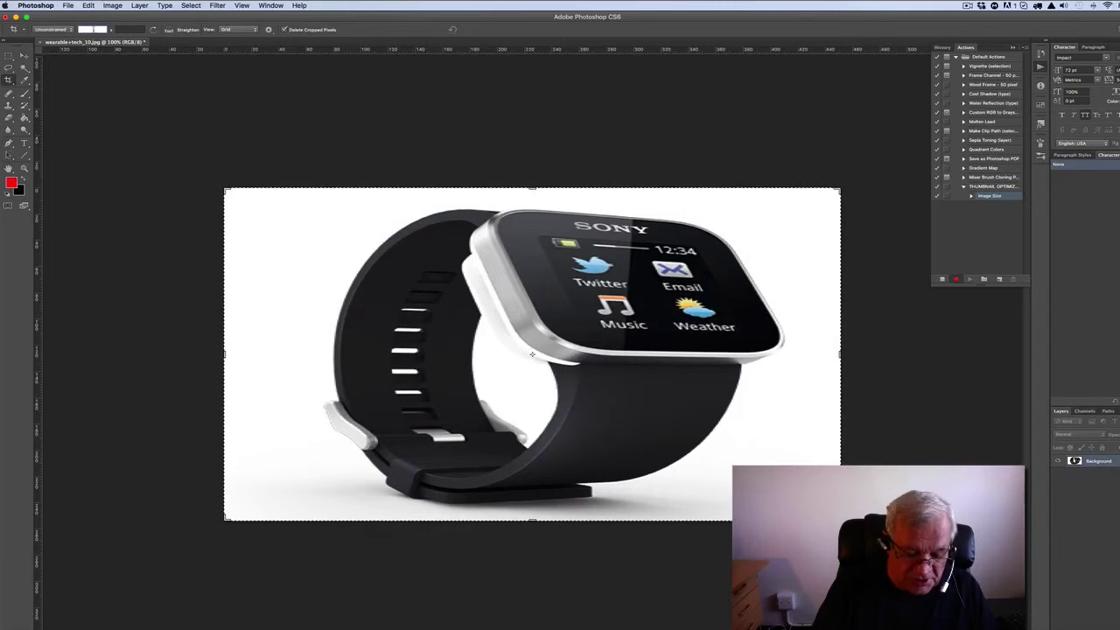
{"action": "type", "text": "1280"}
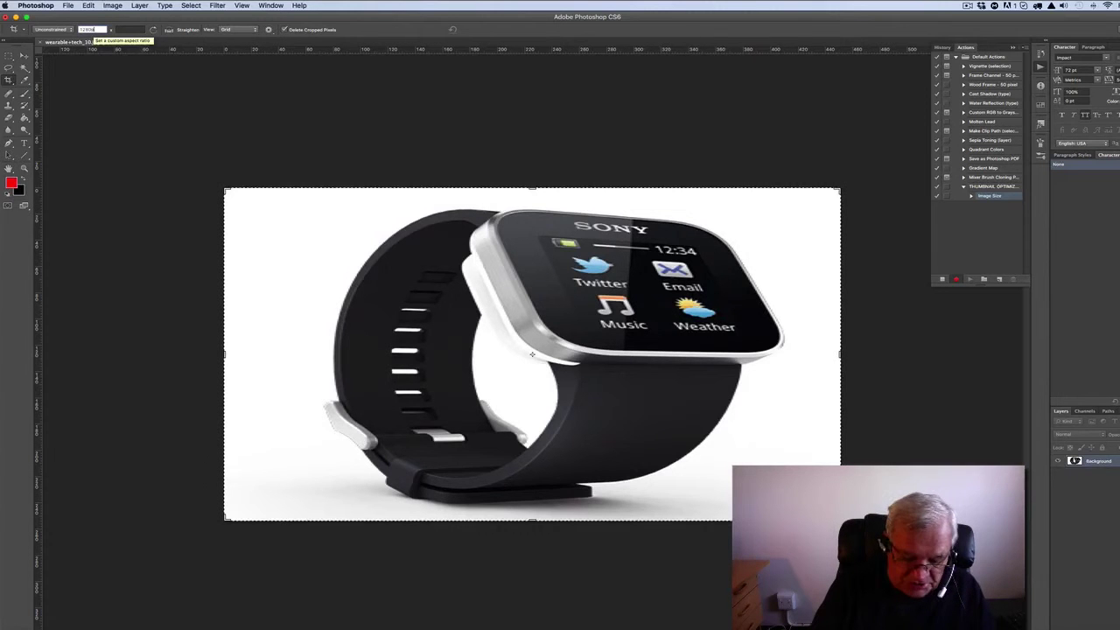
{"action": "key", "text": "Tab"}
{"action": "left_click", "coordinate": [130, 30]}
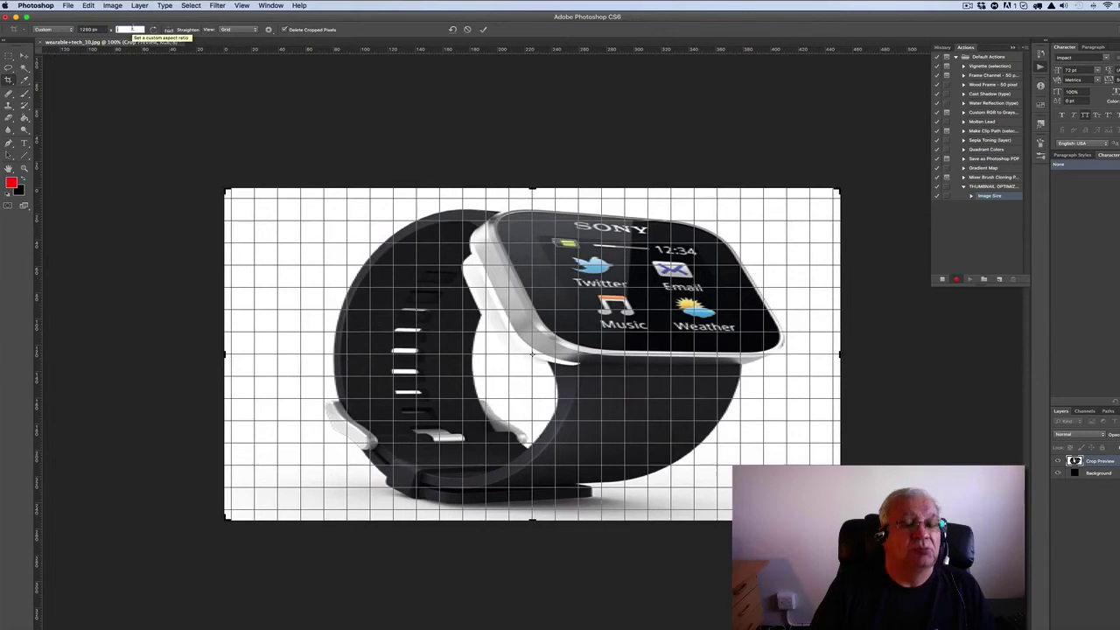
{"action": "type", "text": "720"}
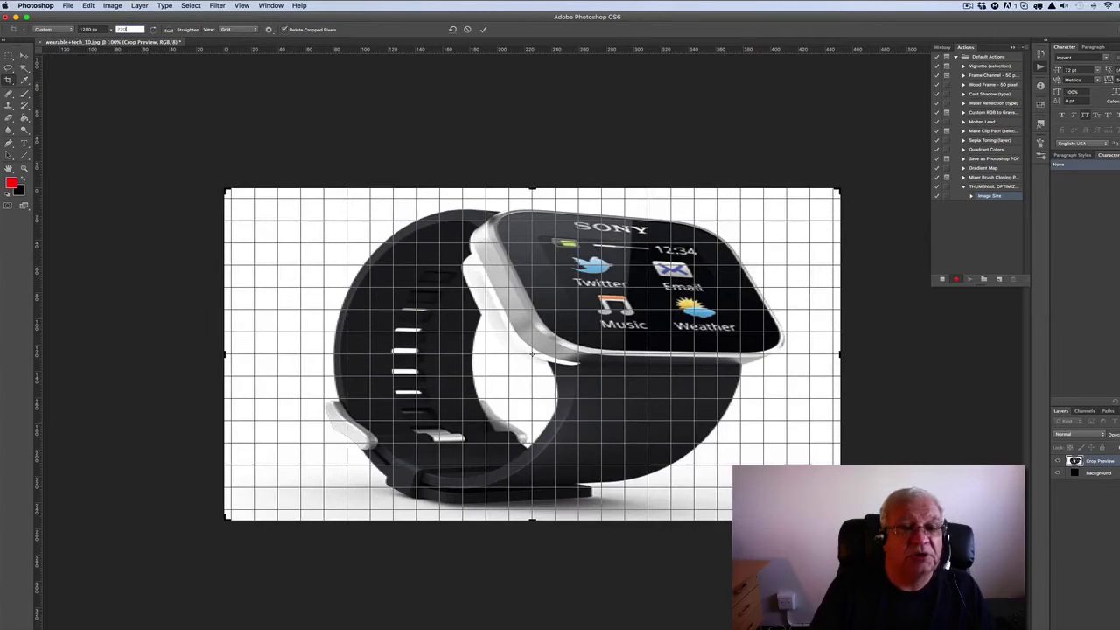
{"action": "type", "text": "px"}
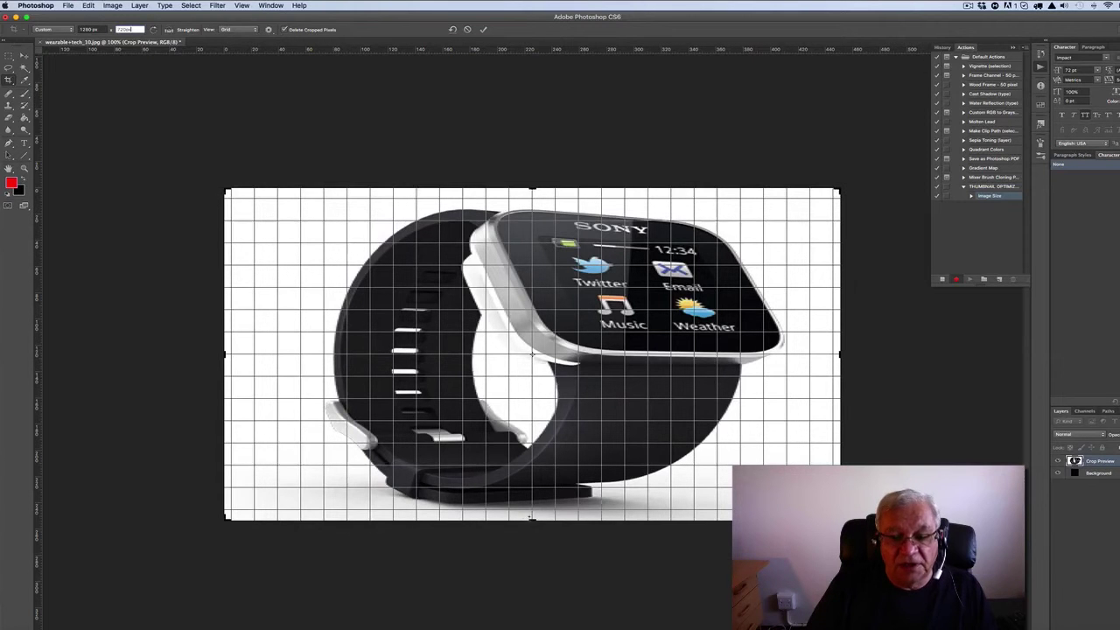
Crop the watch image slightly inside all its edges and check its pixel dimensions in Image Size
{"action": "left_click_drag", "start_coordinate": [840, 355], "coordinate": [836, 355]}
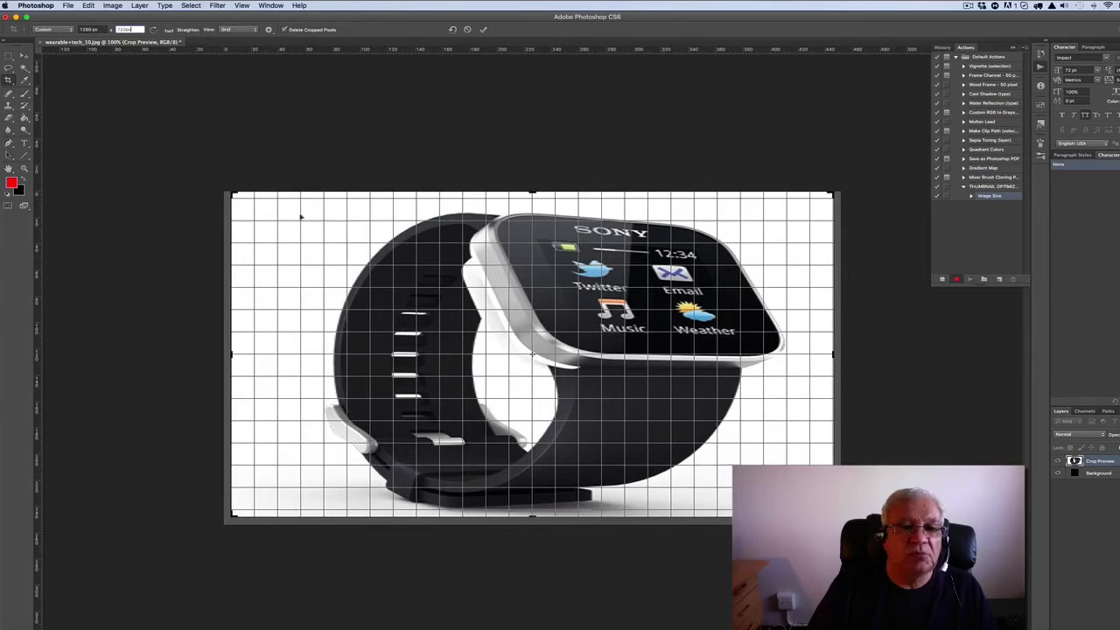
{"action": "left_click_drag", "start_coordinate": [532, 191], "coordinate": [532, 195]}
{"action": "left_click", "coordinate": [23, 57]}
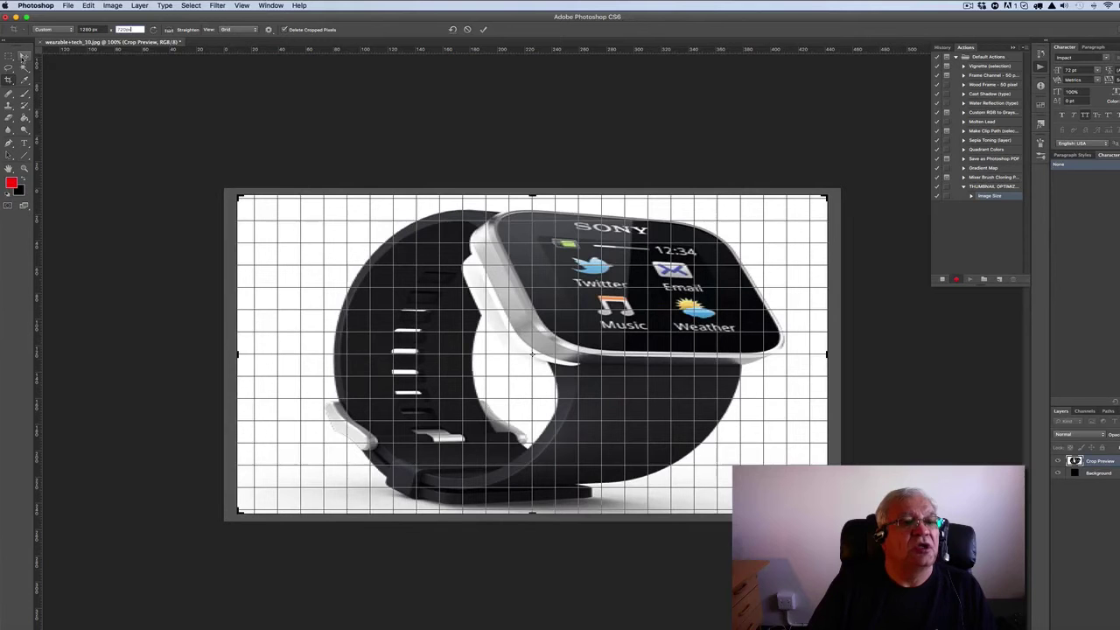
{"action": "left_click", "coordinate": [688, 209]}
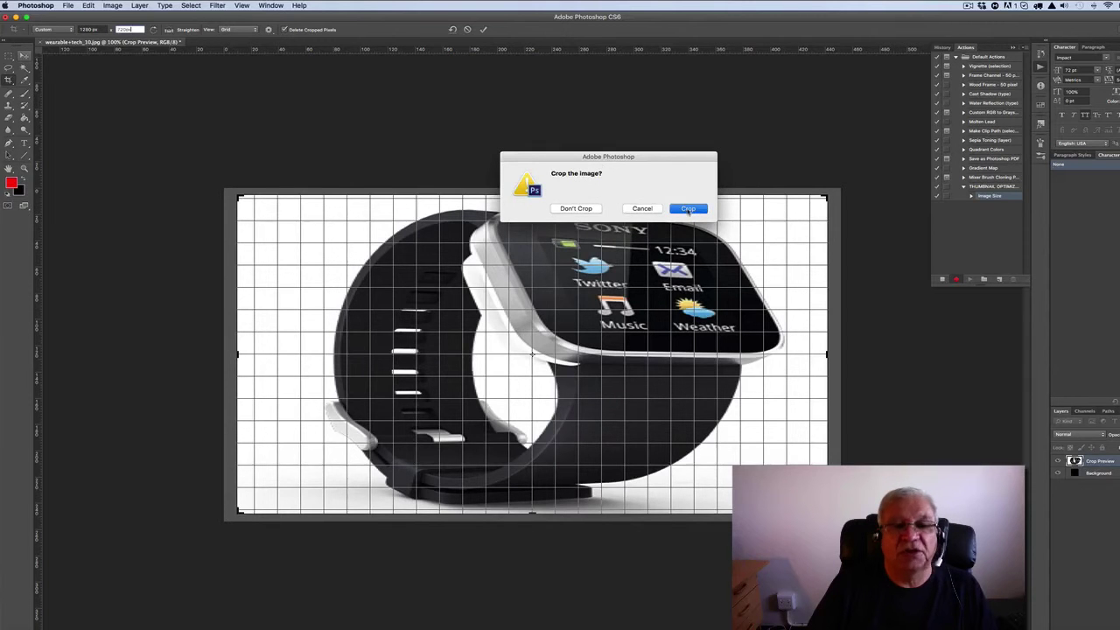
{"action": "left_click", "coordinate": [111, 6]}
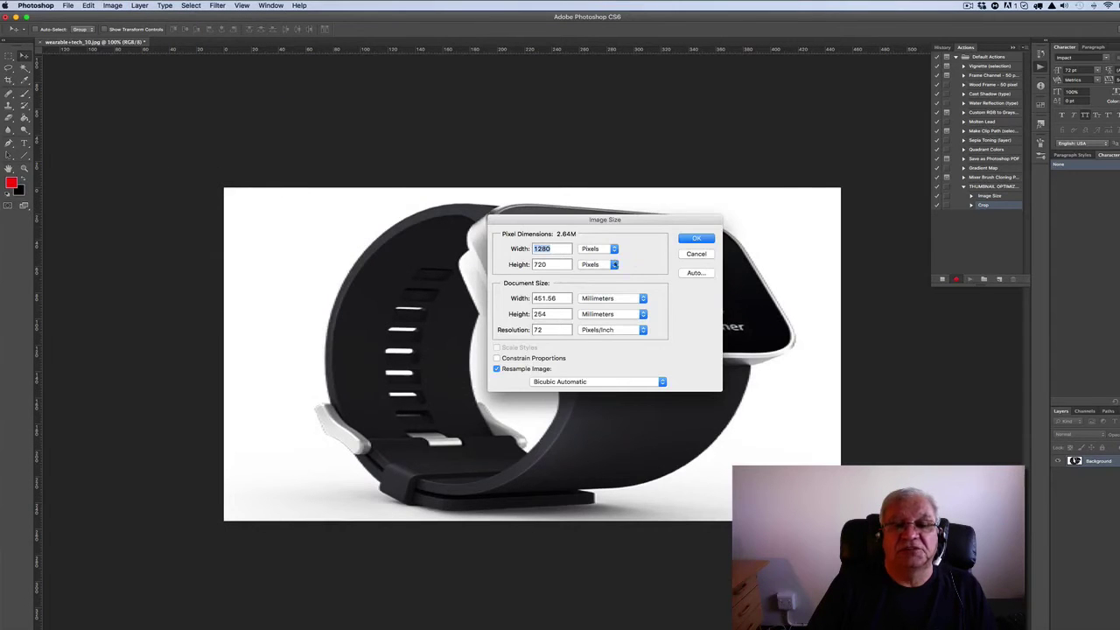
{"action": "left_click", "coordinate": [697, 239]}
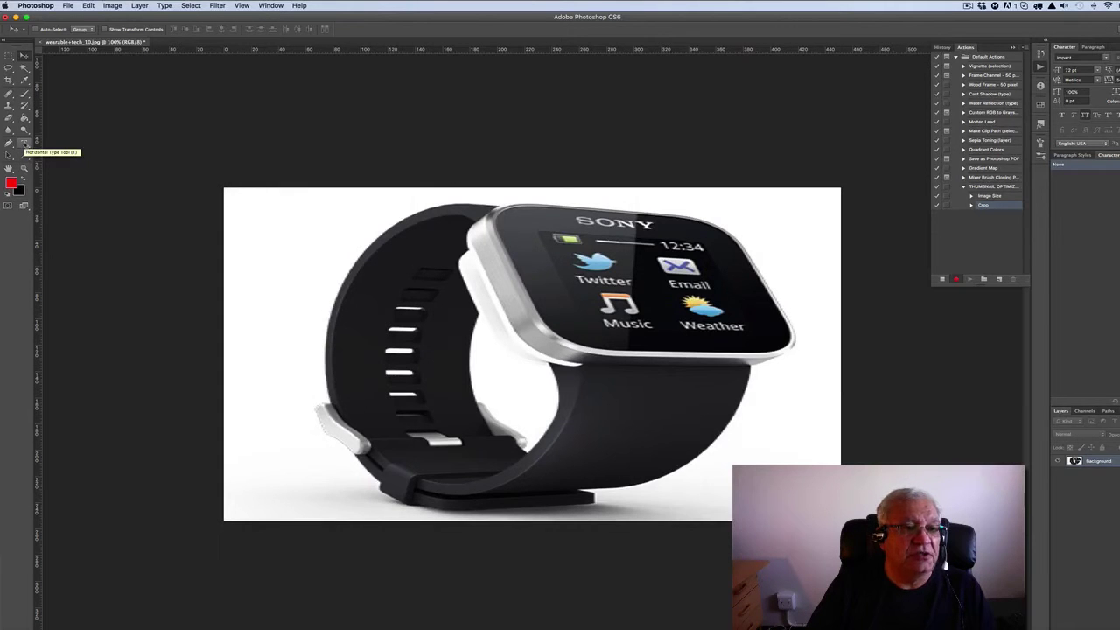
Set up the Horizontal Type tool with the Impact font and red text colour ff0000
{"action": "left_click", "coordinate": [25, 143]}
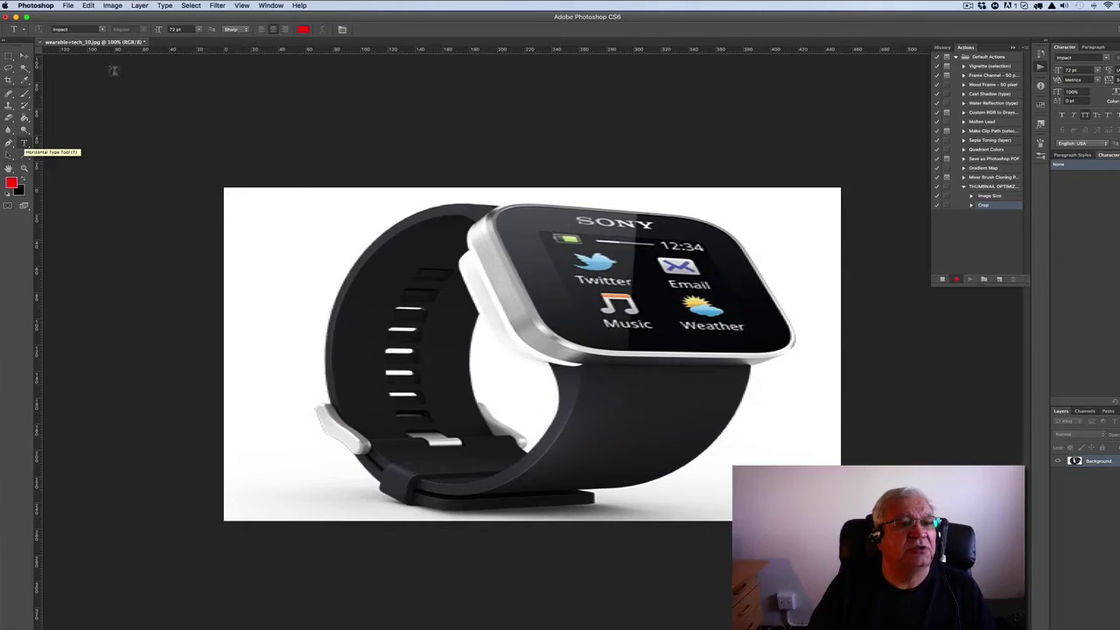
{"action": "left_click", "coordinate": [101, 29]}
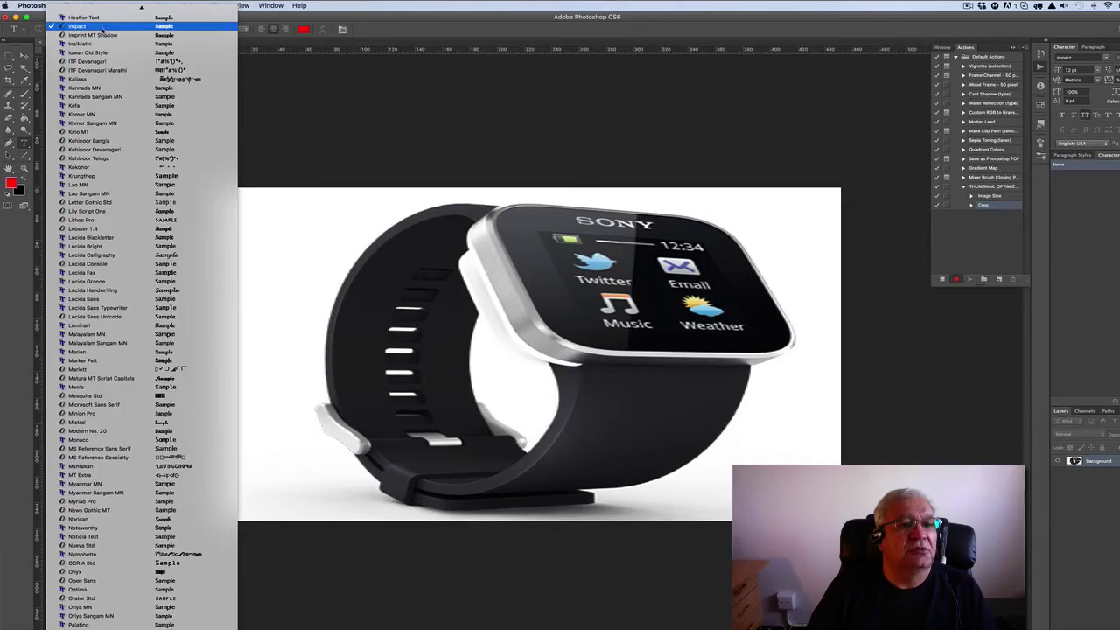
{"action": "left_click", "coordinate": [77, 27]}
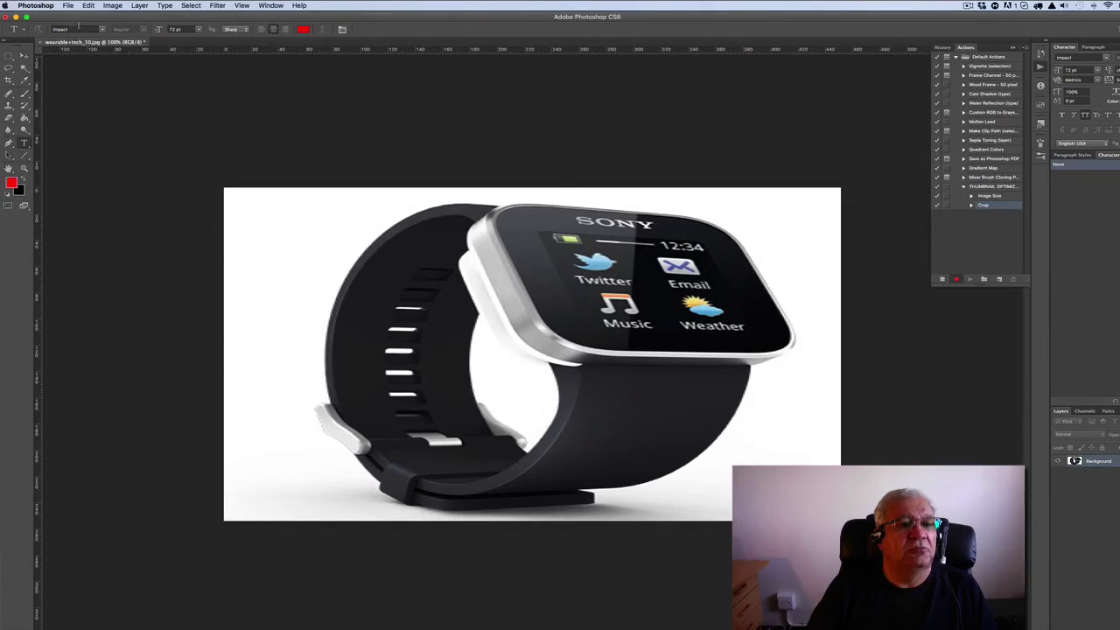
{"action": "left_click", "coordinate": [302, 31]}
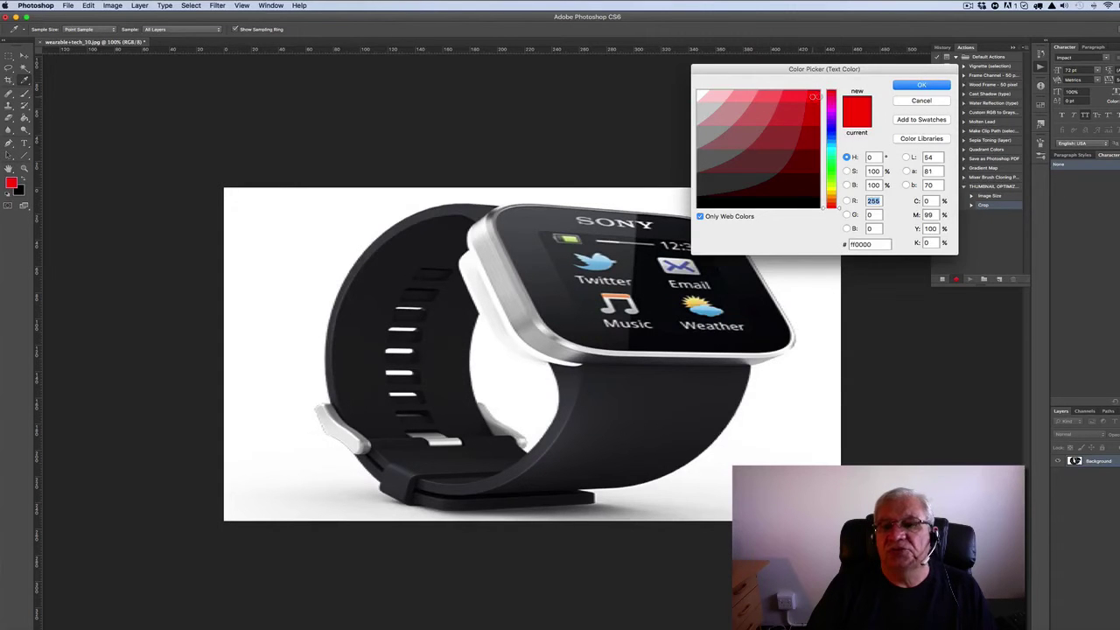
{"action": "left_click", "coordinate": [912, 88]}
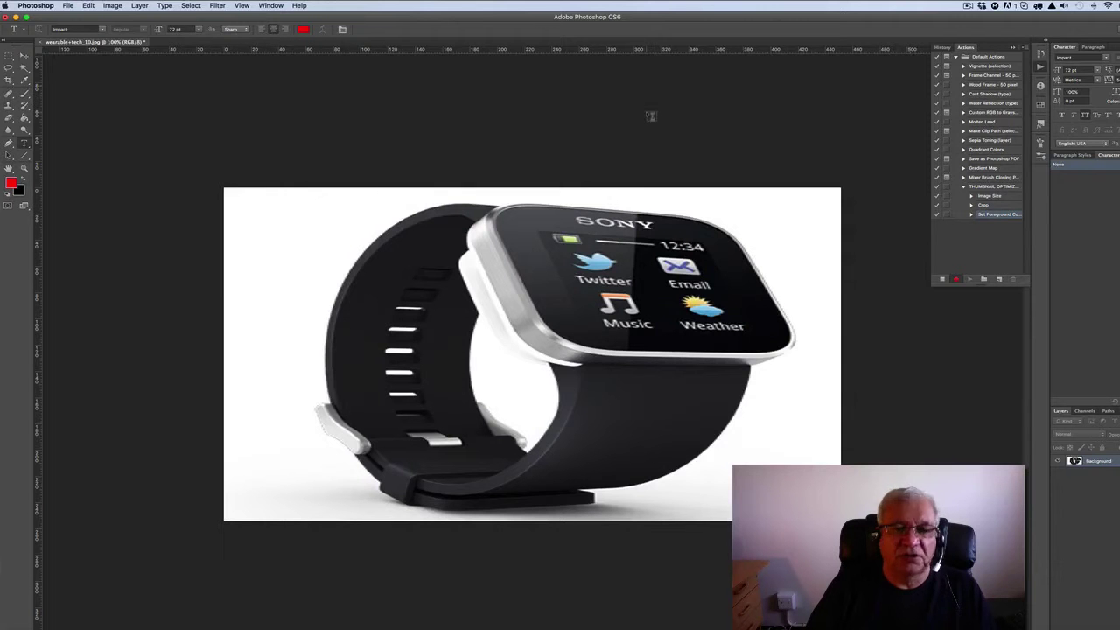
Add a text layer over the watch strap reading PLACEHOLDER TEXT, with a dummy phone number on the second line
{"action": "left_click", "coordinate": [398, 308]}
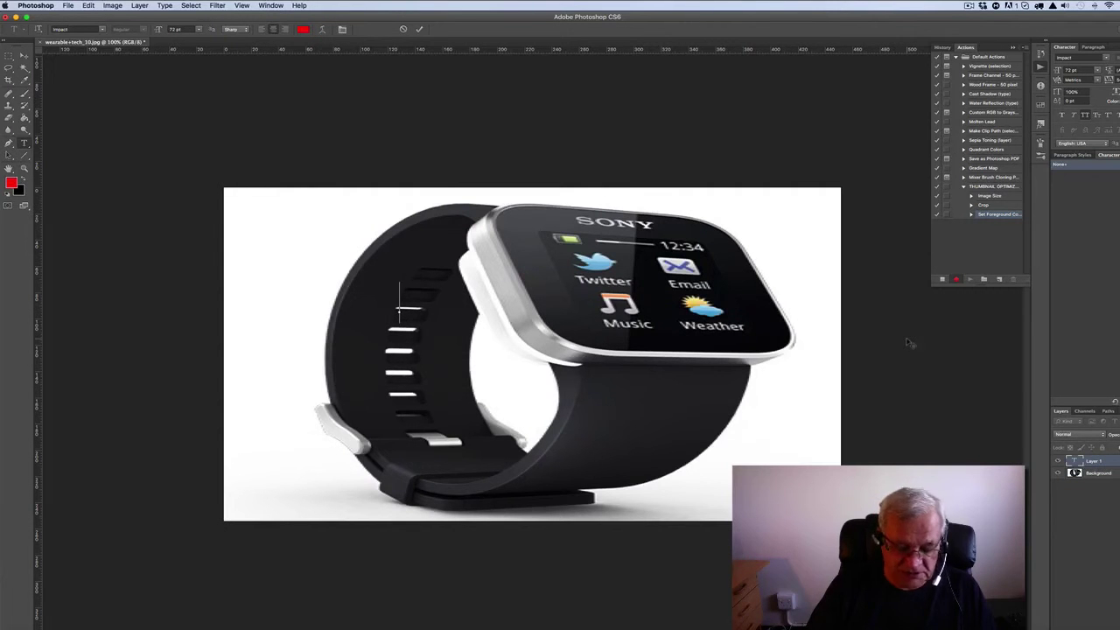
{"action": "type", "text": "PLACE"}
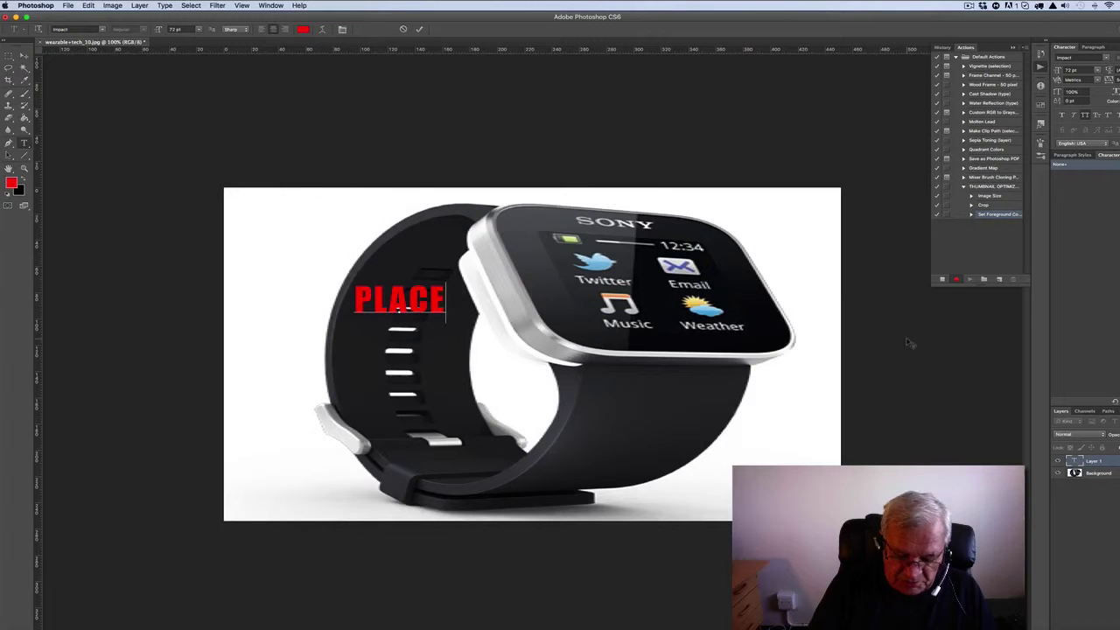
{"action": "type", "text": "HOLDER"}
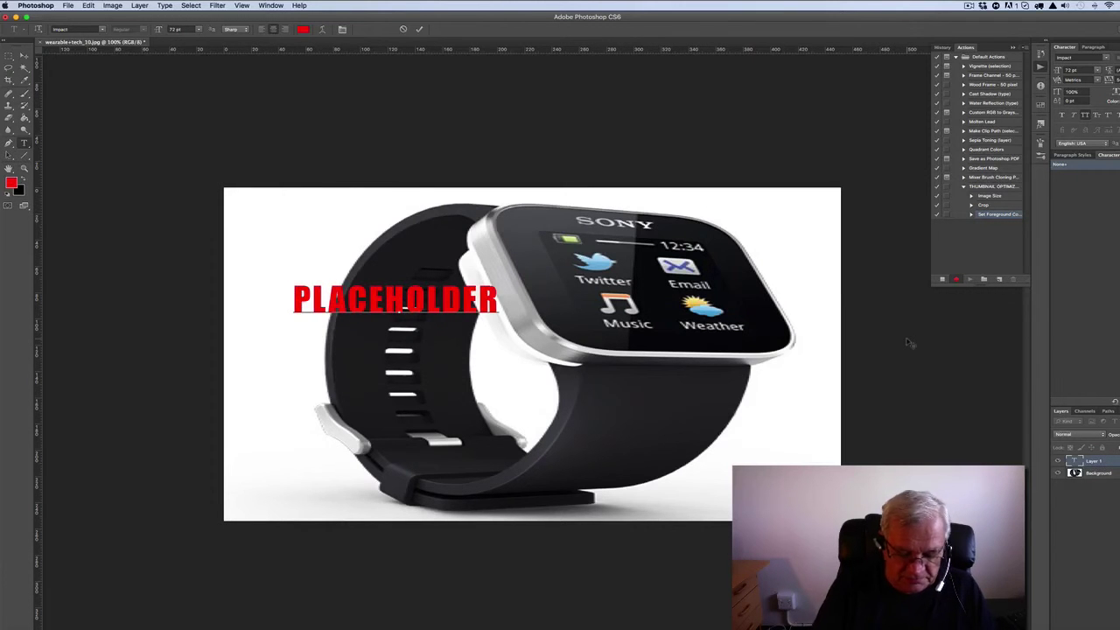
{"action": "type", "text": " TEXT"}
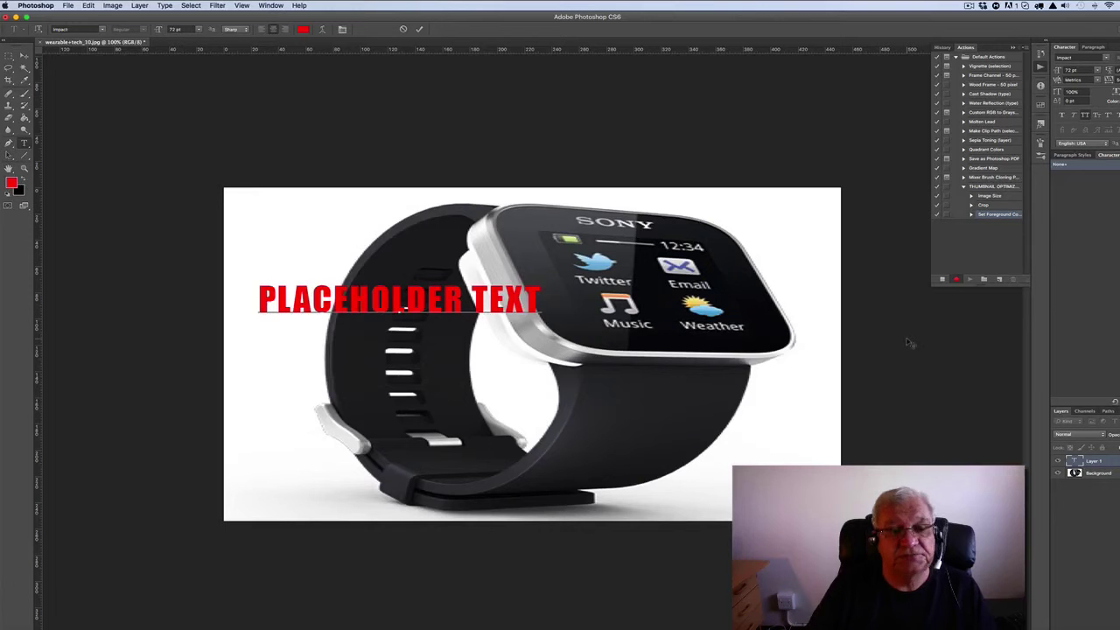
{"action": "key", "text": "Return"}
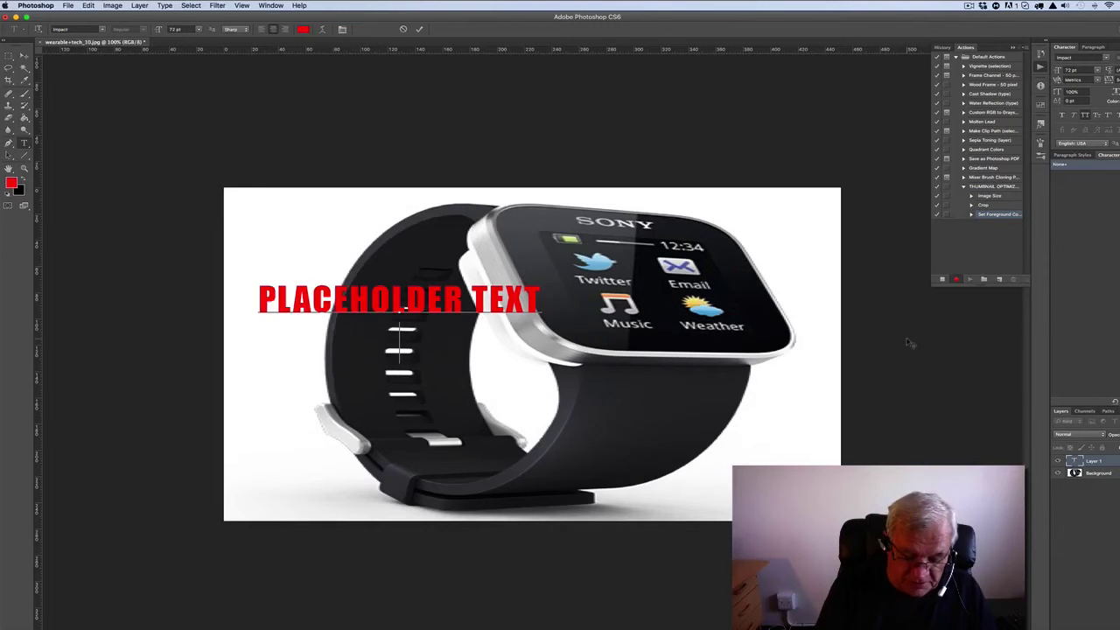
{"action": "type", "text": "555 5"}
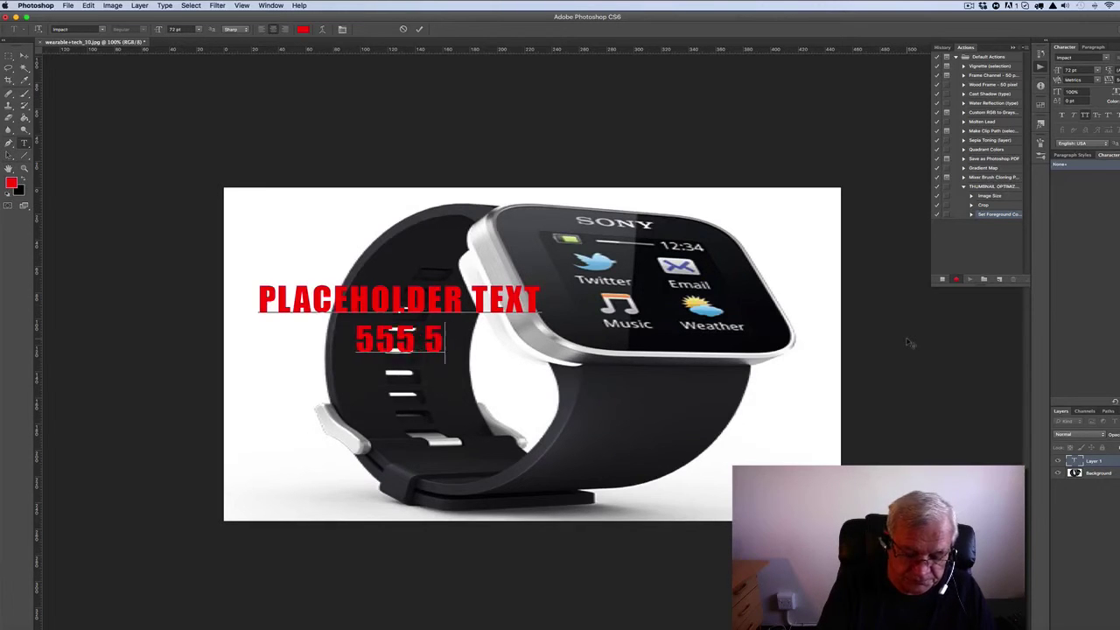
{"action": "type", "text": "55-5555"}
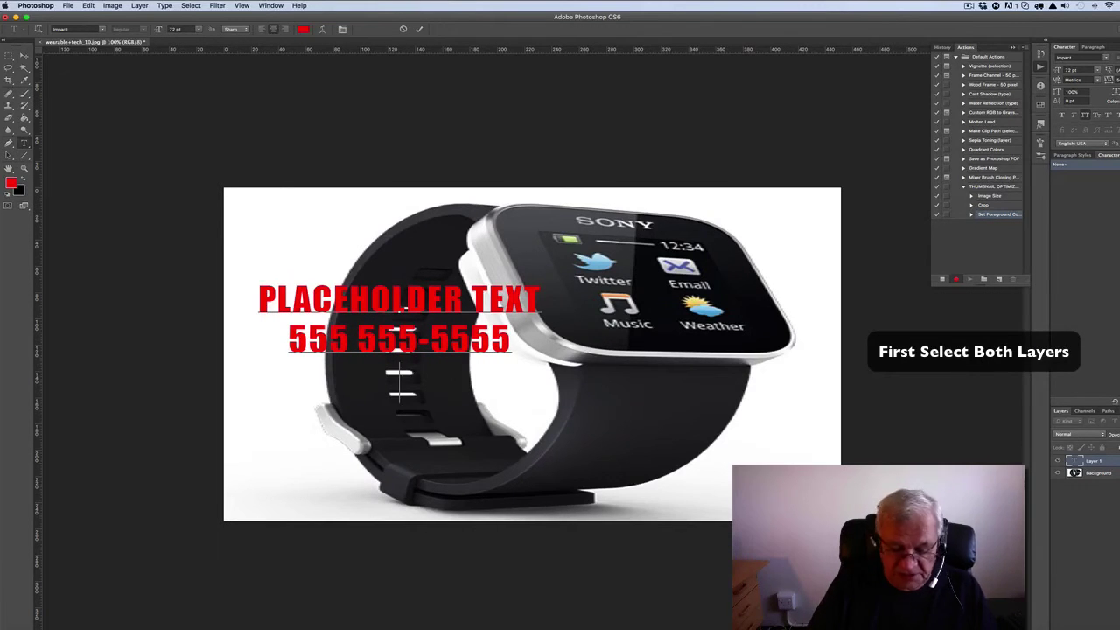
{"action": "left_click", "coordinate": [1112, 481]}
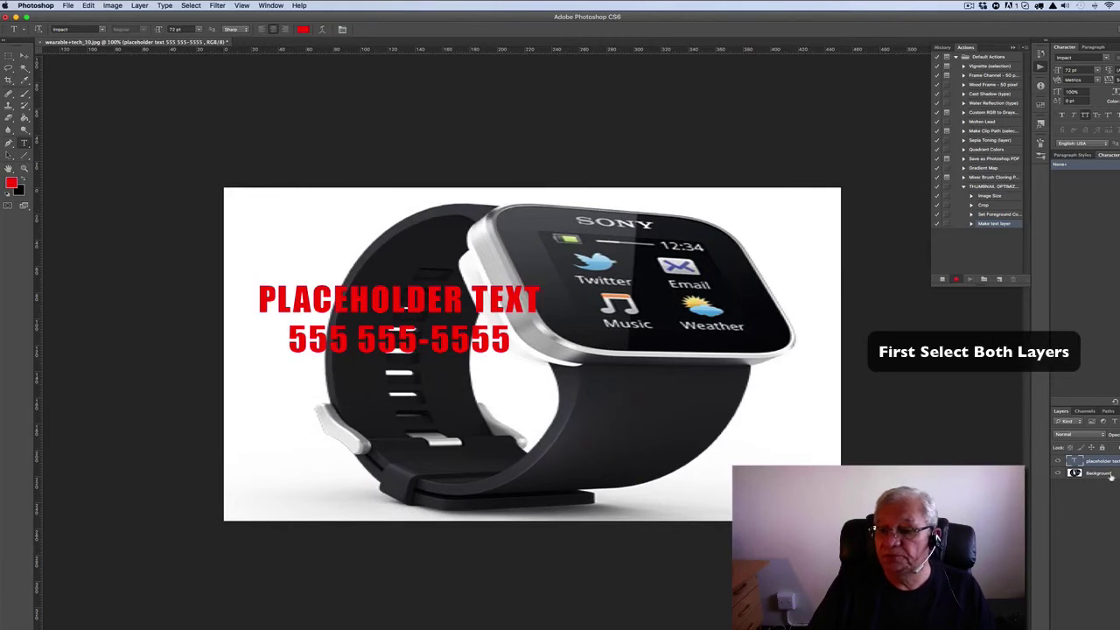
Select the text and Background layers together and align them by vertical centers and horizontal centers
{"action": "left_click", "coordinate": [1108, 475], "text": "shift"}
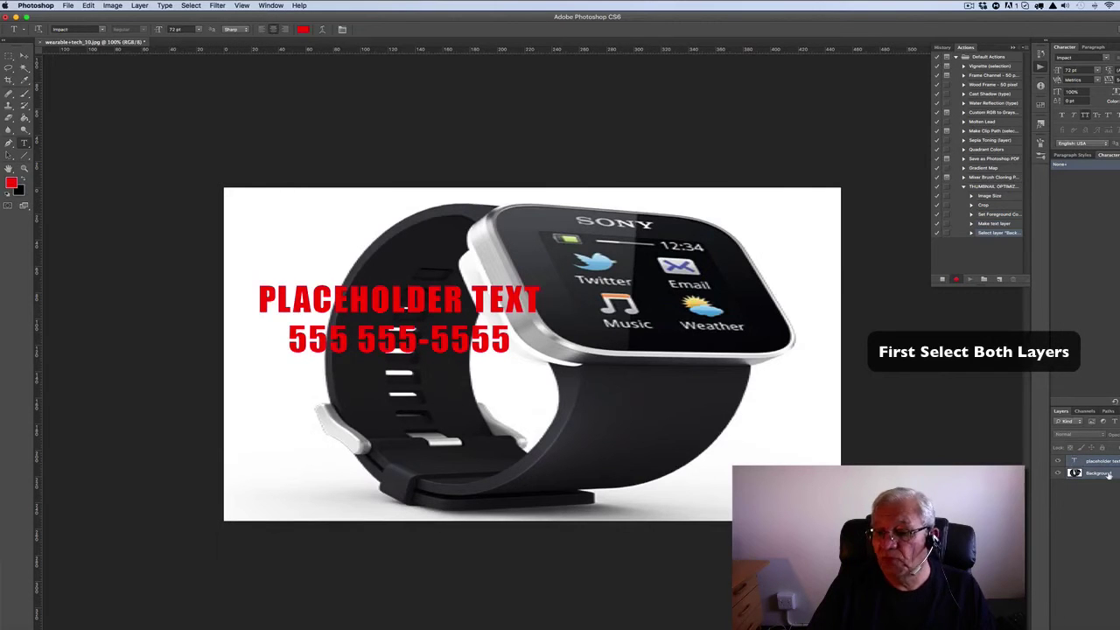
{"action": "left_click", "coordinate": [140, 6]}
{"action": "mouse_move", "coordinate": [175, 263]}
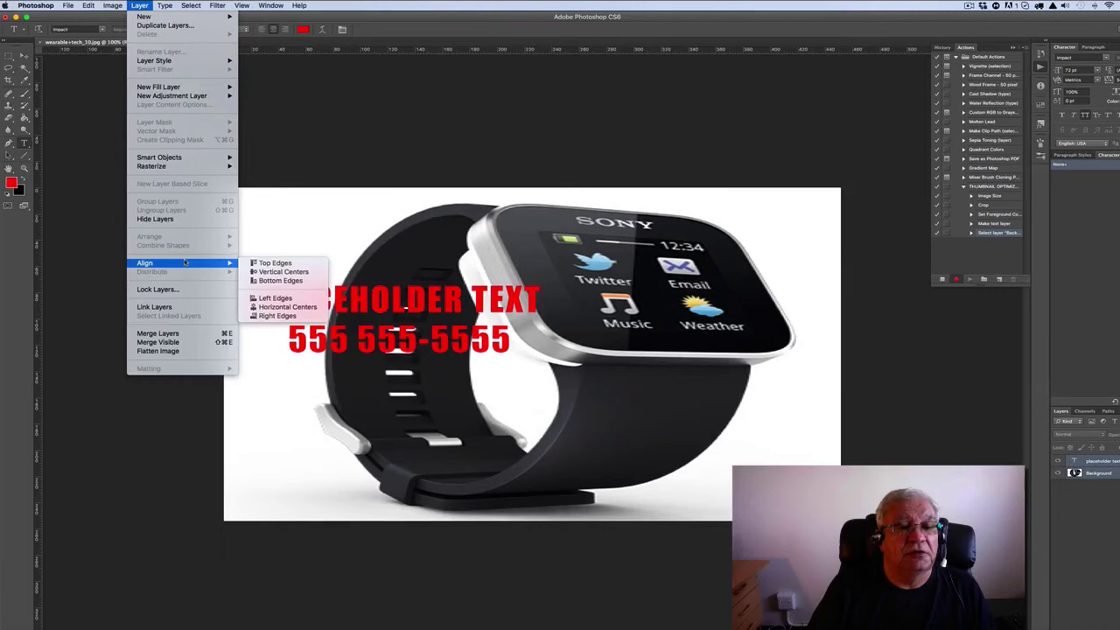
{"action": "left_click", "coordinate": [279, 273]}
{"action": "left_click", "coordinate": [139, 6]}
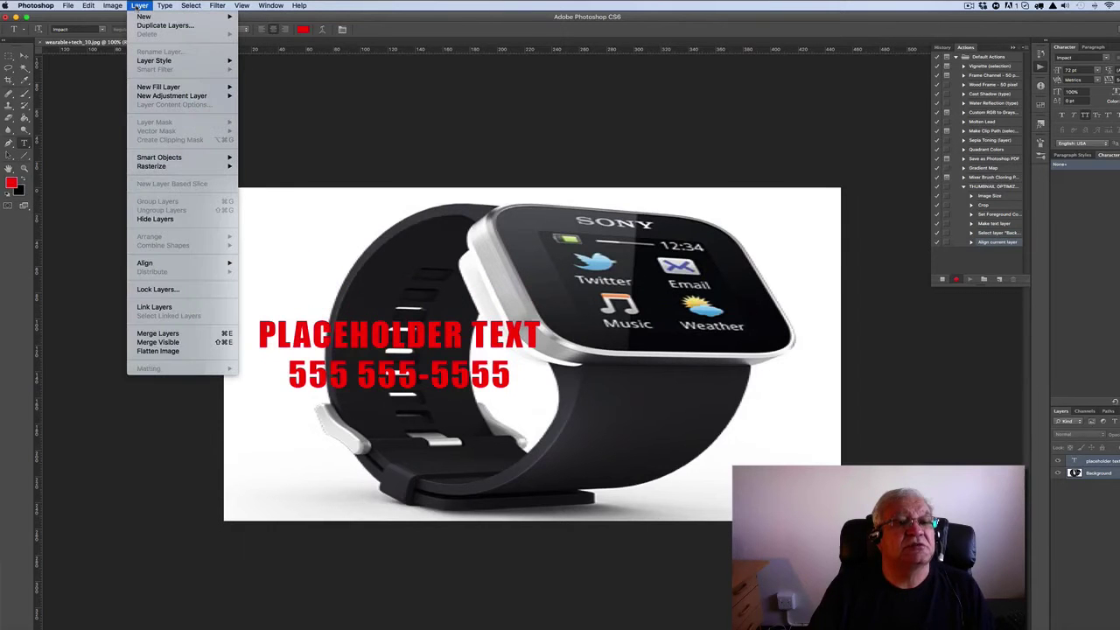
{"action": "mouse_move", "coordinate": [186, 264]}
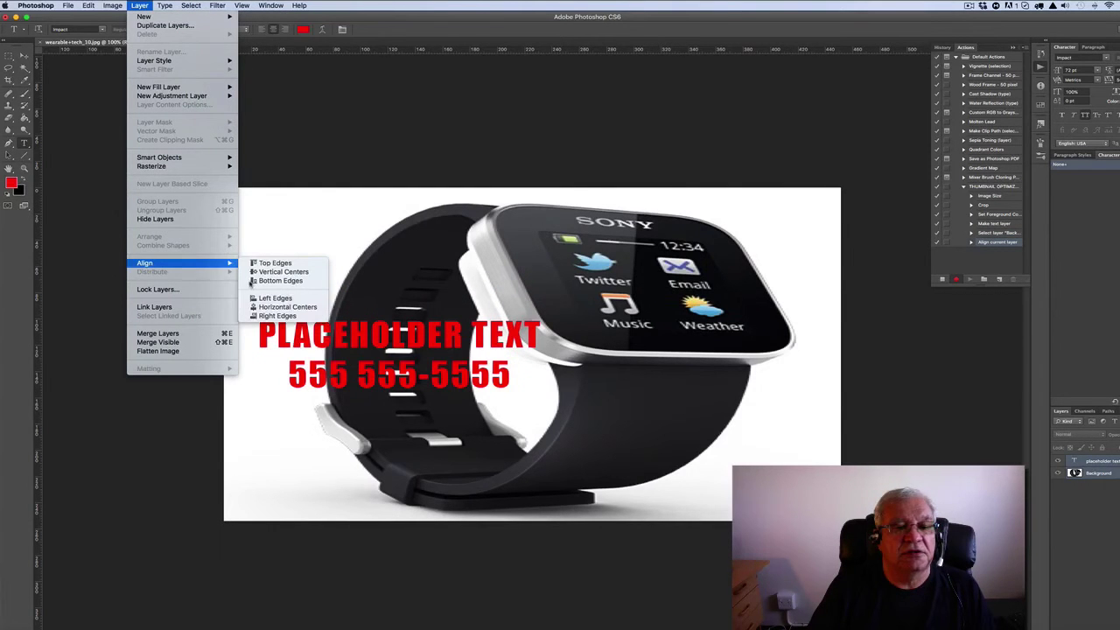
{"action": "left_click", "coordinate": [312, 307]}
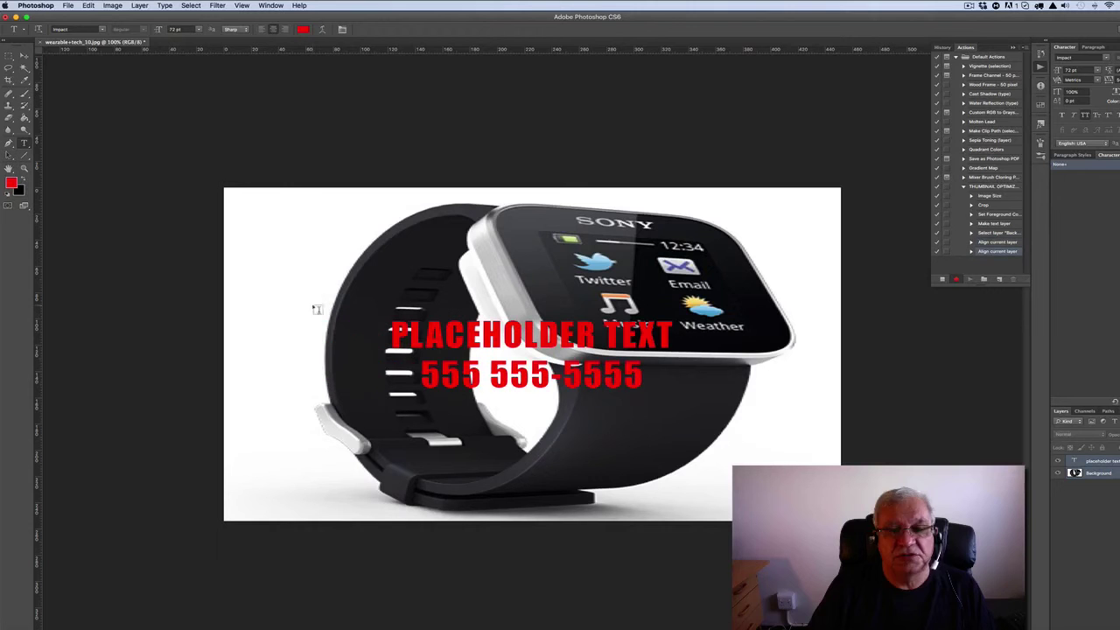
Apply a Stroke layer style to the placeholder text layer with the stroke colour set to white, ffffff
{"action": "left_click", "coordinate": [1111, 502]}
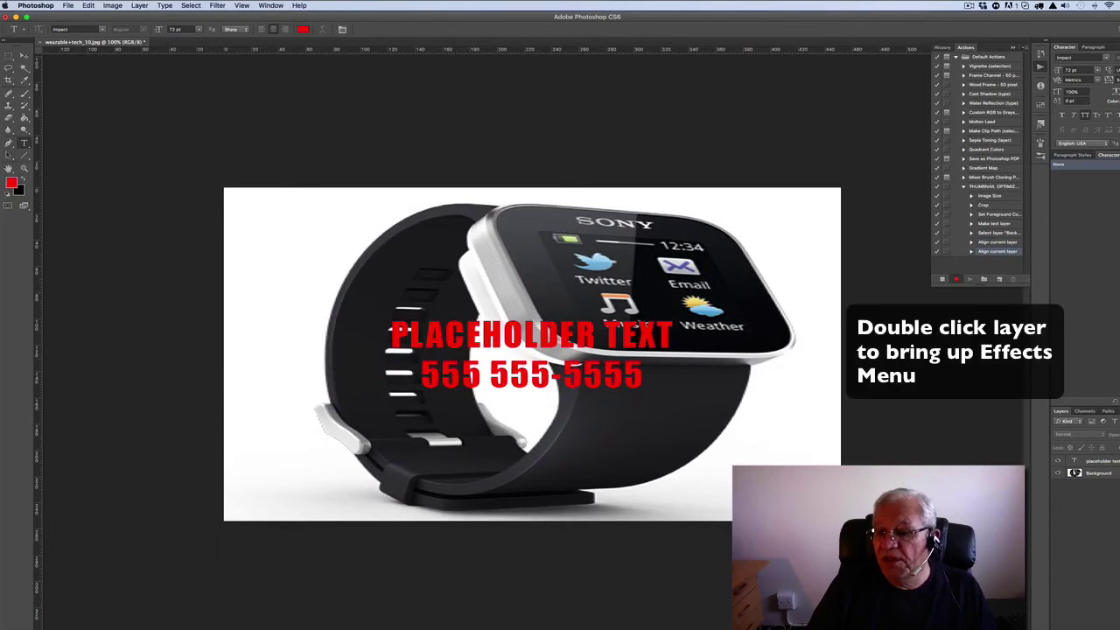
{"action": "double_click", "coordinate": [1089, 461]}
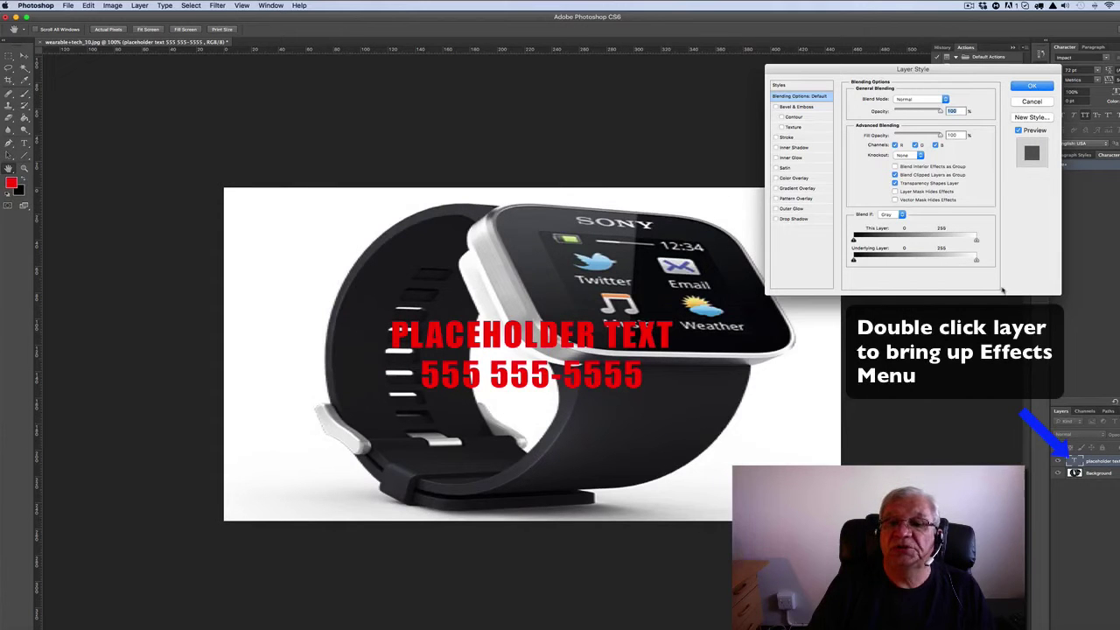
{"action": "left_click", "coordinate": [785, 138]}
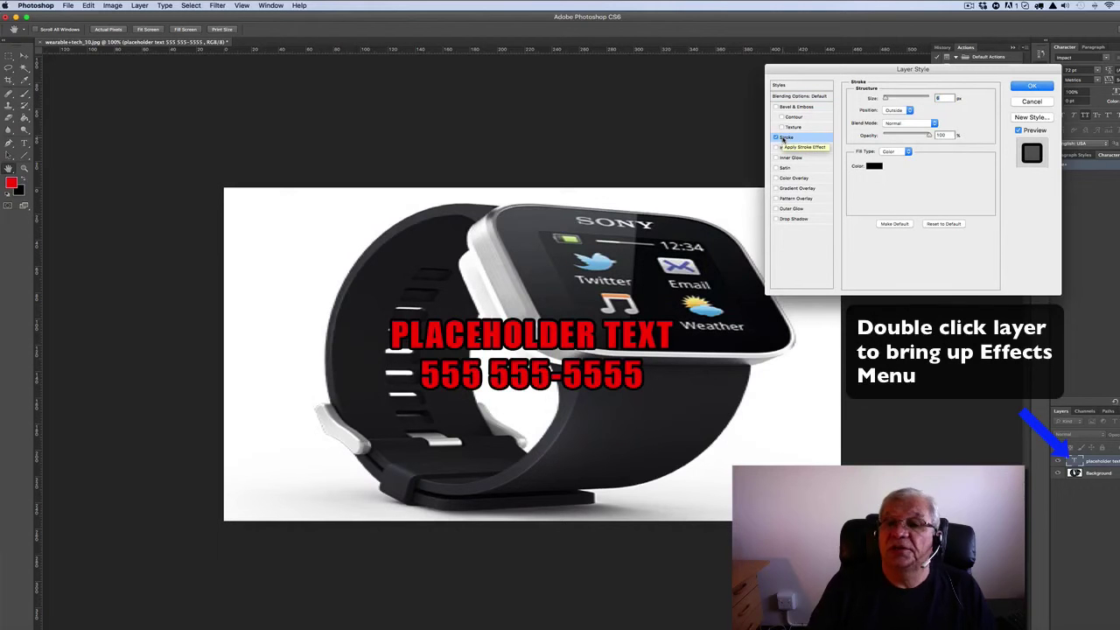
{"action": "left_click", "coordinate": [877, 168]}
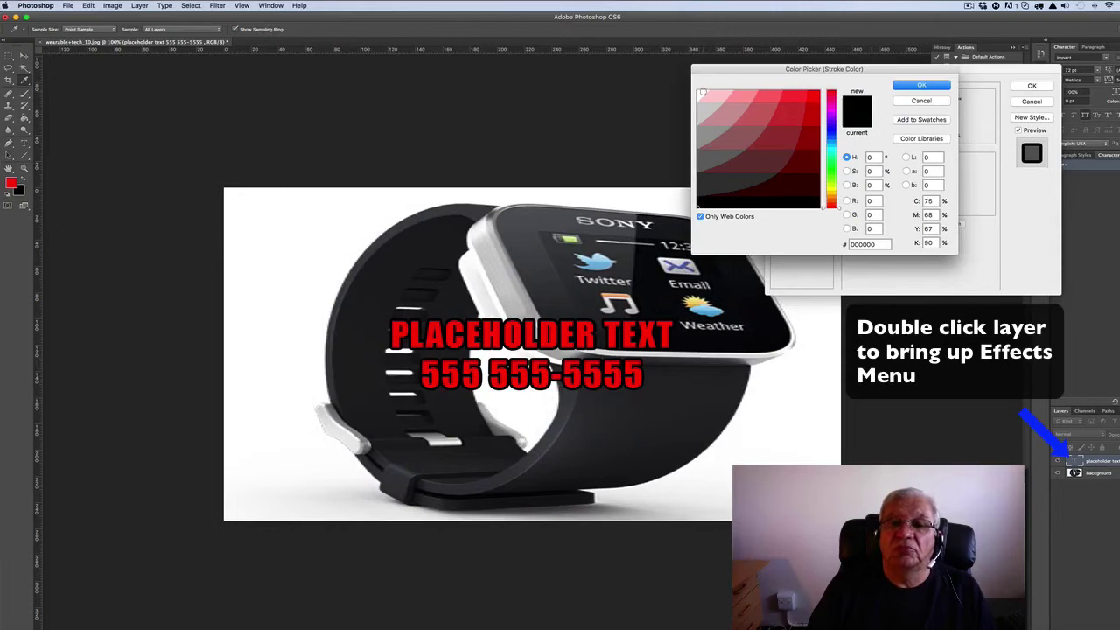
{"action": "left_click", "coordinate": [701, 91]}
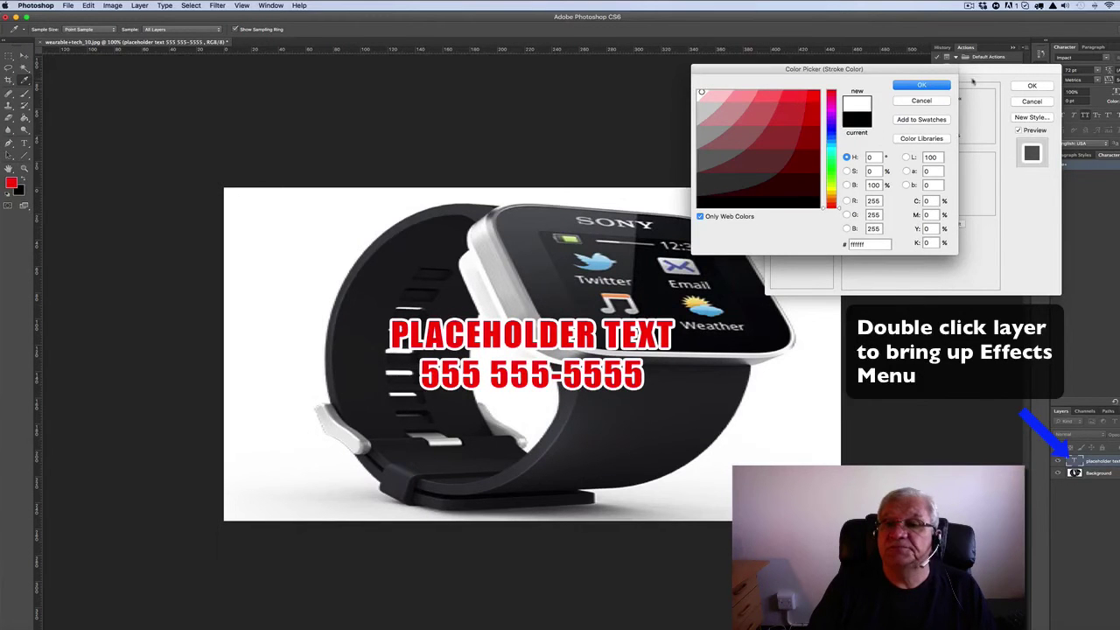
{"action": "left_click", "coordinate": [914, 86]}
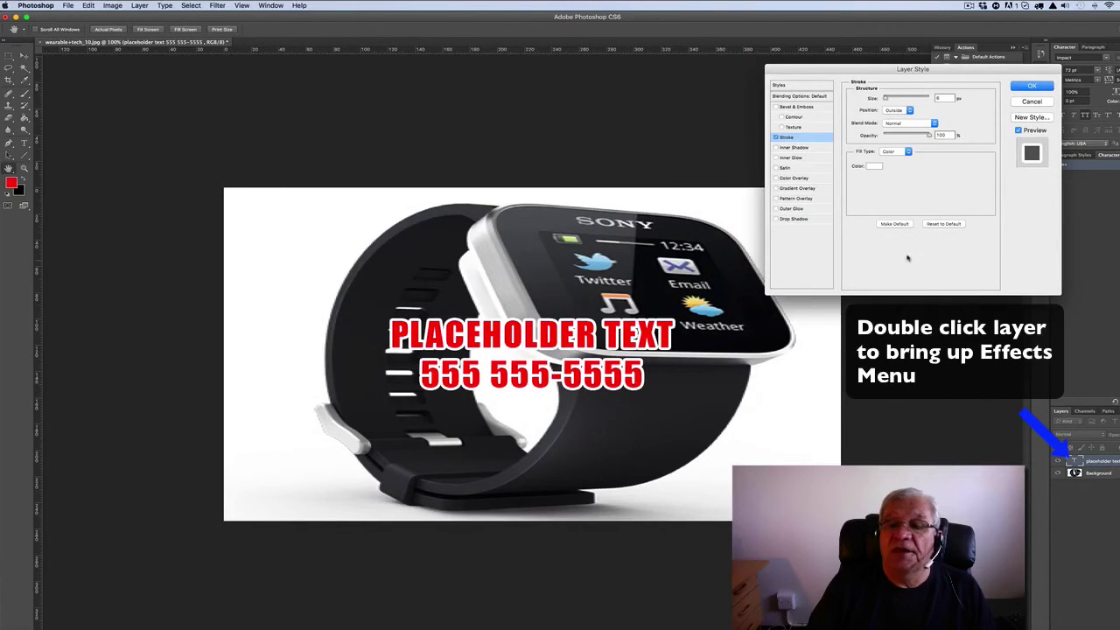
Add a Drop Shadow to the placeholder text layer with opacity 100%, angle 120° and distance 10 px
{"action": "left_click", "coordinate": [793, 222]}
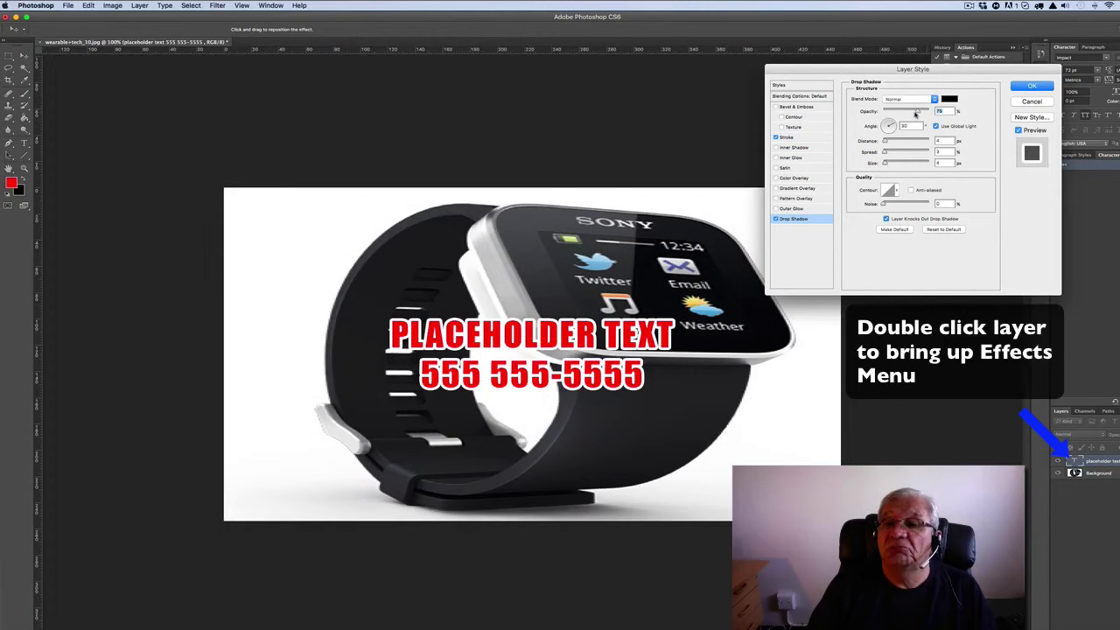
{"action": "left_click_drag", "start_coordinate": [917, 112], "coordinate": [976, 120]}
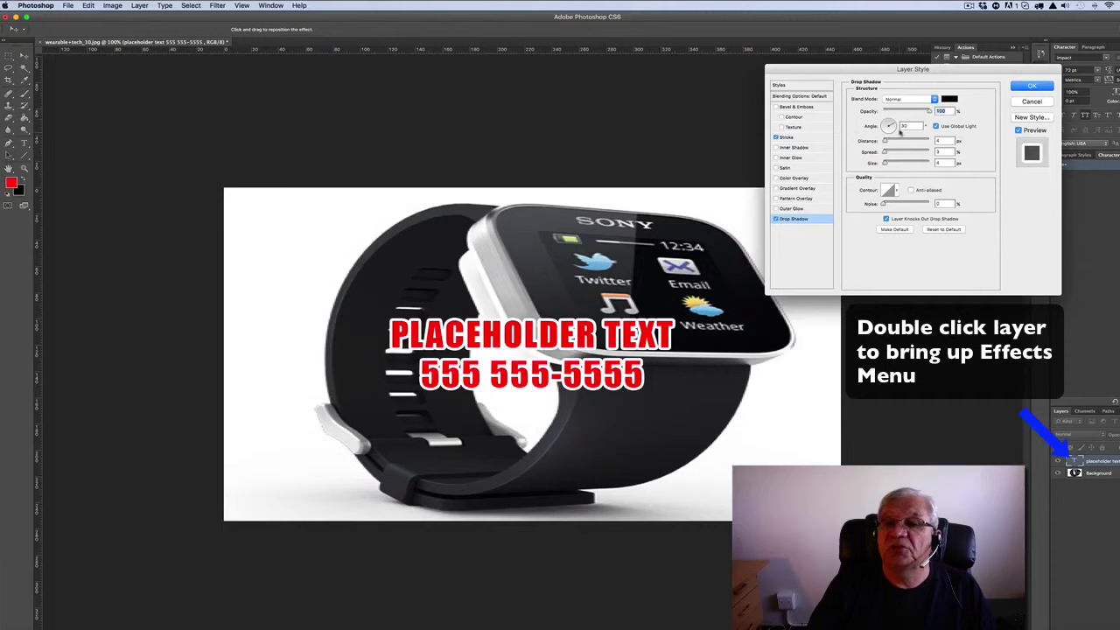
{"action": "double_click", "coordinate": [903, 127]}
{"action": "type", "text": "120"}
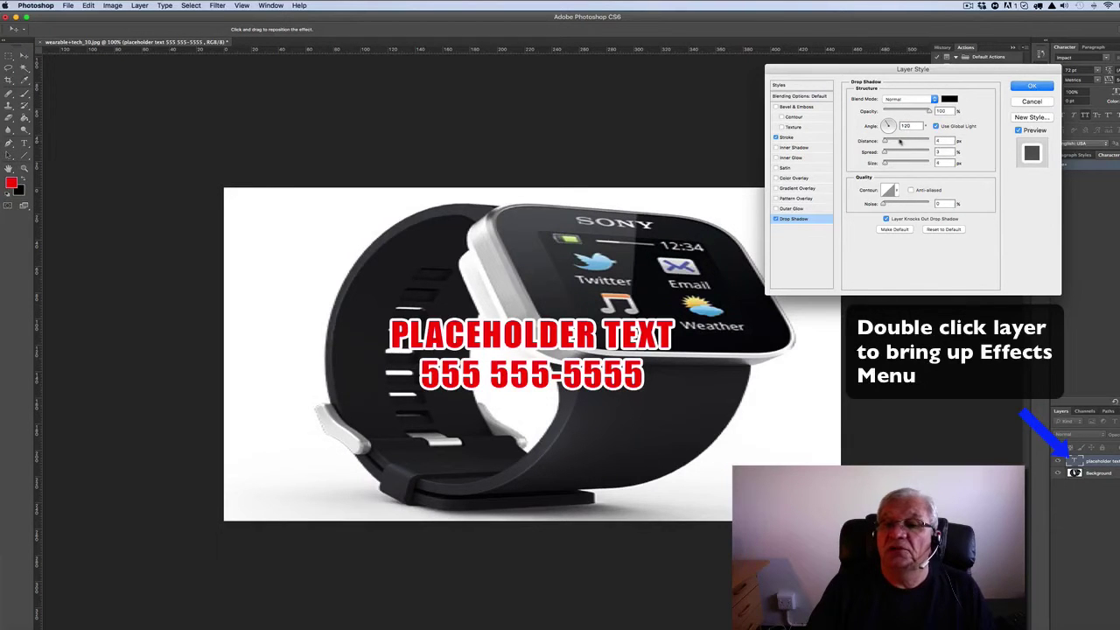
{"action": "double_click", "coordinate": [939, 141]}
{"action": "type", "text": "10"}
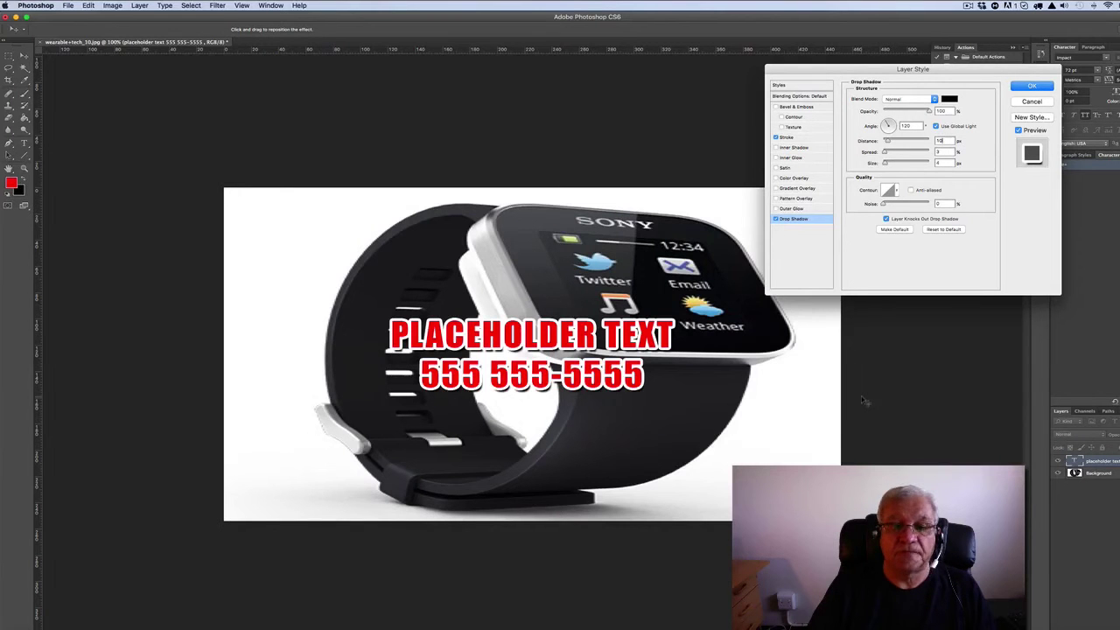
{"action": "left_click", "coordinate": [1031, 85]}
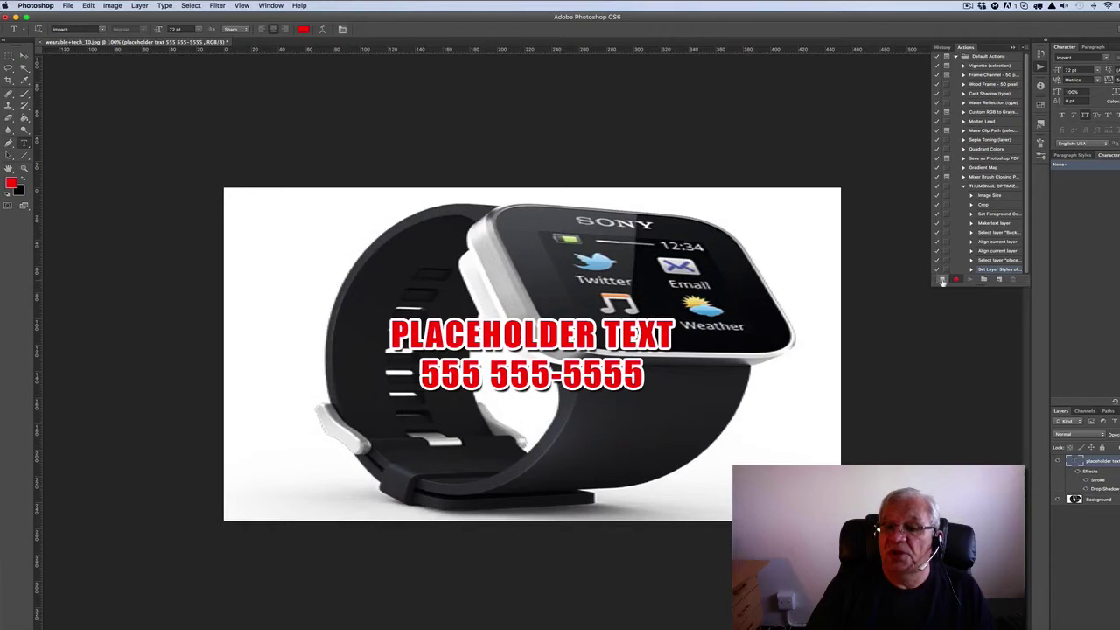
Stop recording the THUMBNAIL OPTIMIZER action and close the watch image without saving its changes
{"action": "left_click", "coordinate": [942, 279]}
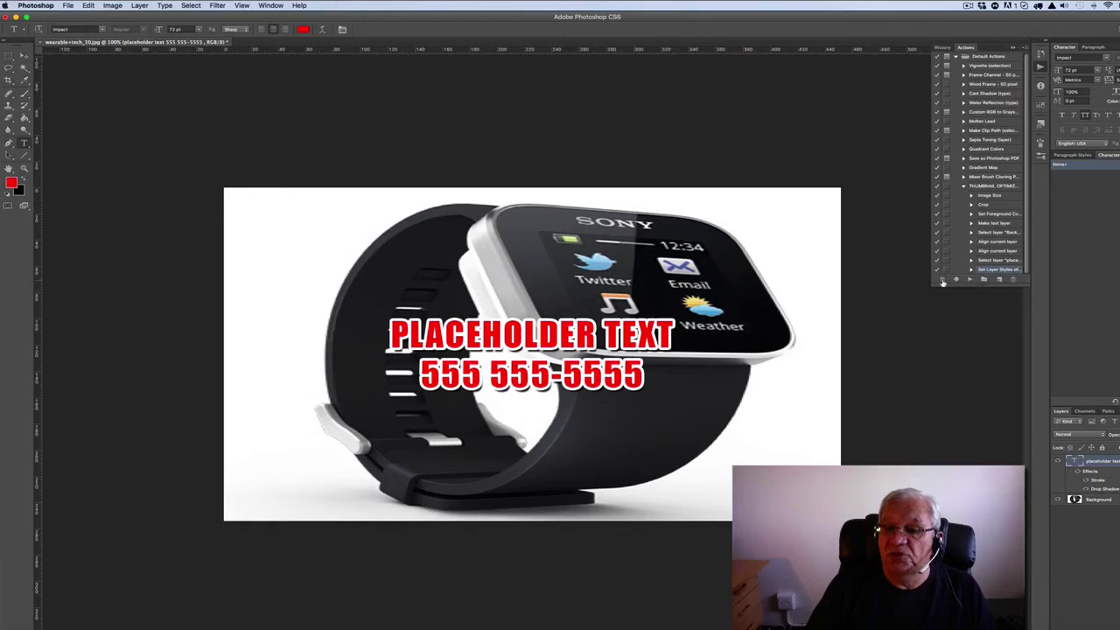
{"action": "left_click", "coordinate": [945, 370]}
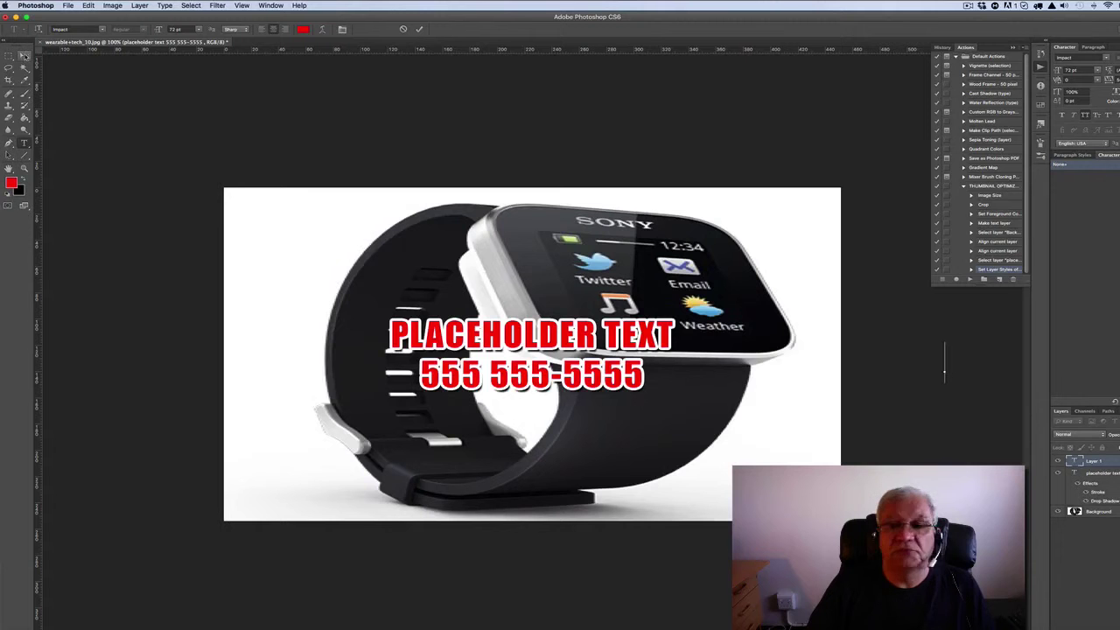
{"action": "left_click", "coordinate": [962, 188]}
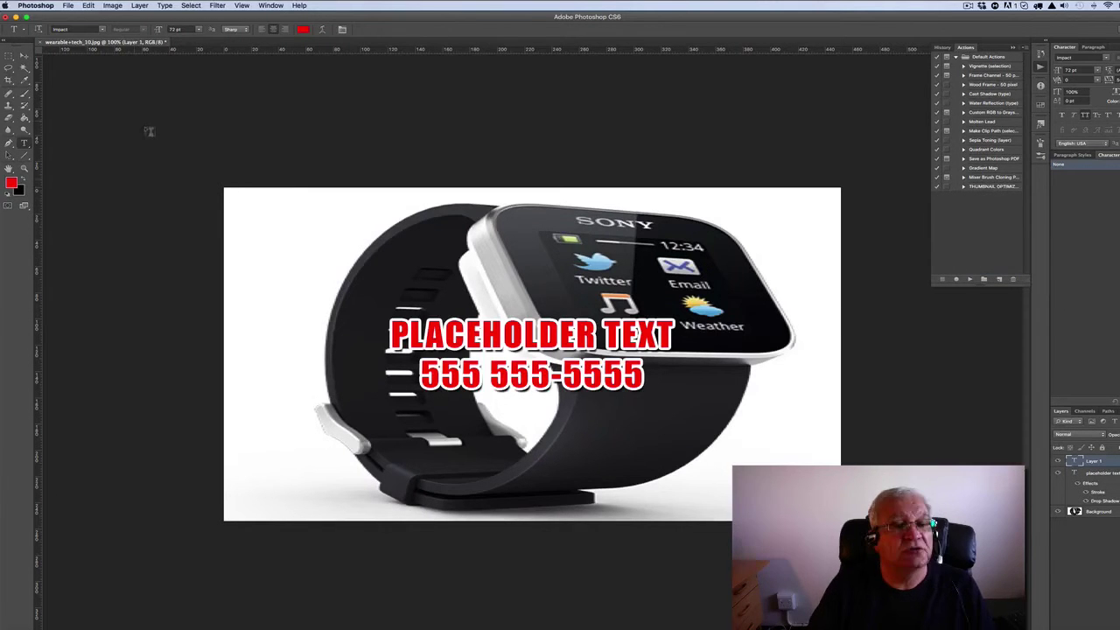
{"action": "left_click", "coordinate": [41, 43]}
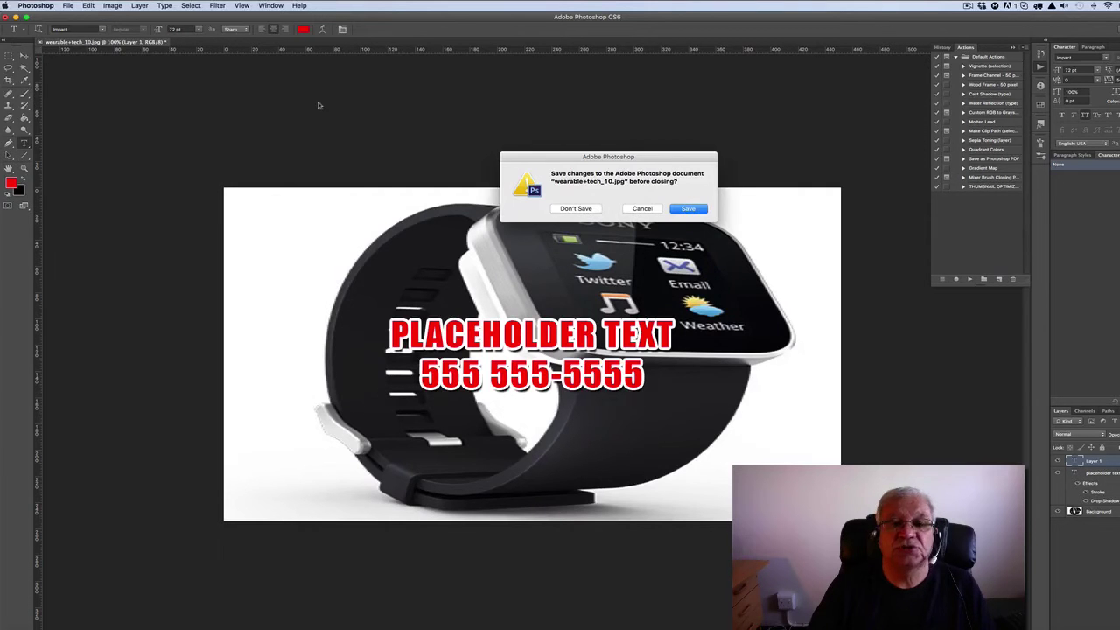
{"action": "left_click", "coordinate": [570, 210]}
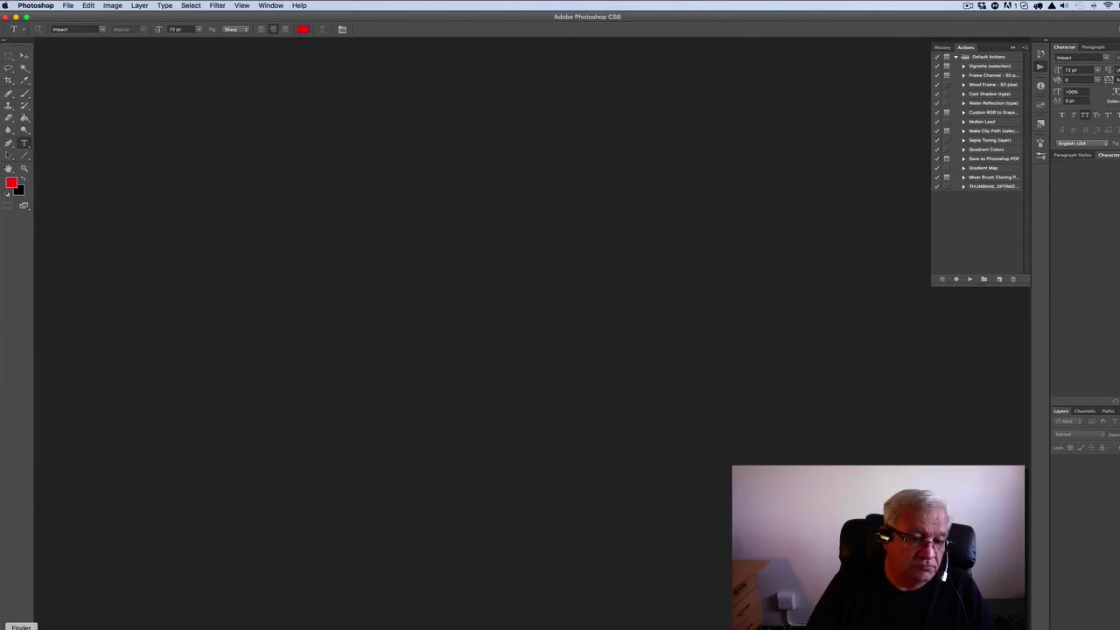
Switch to Finder and open the wearable+tech images 9, 10, 11, 13, 14 and 15 together in Adobe Photoshop CS6
{"action": "left_click", "coordinate": [21, 627]}
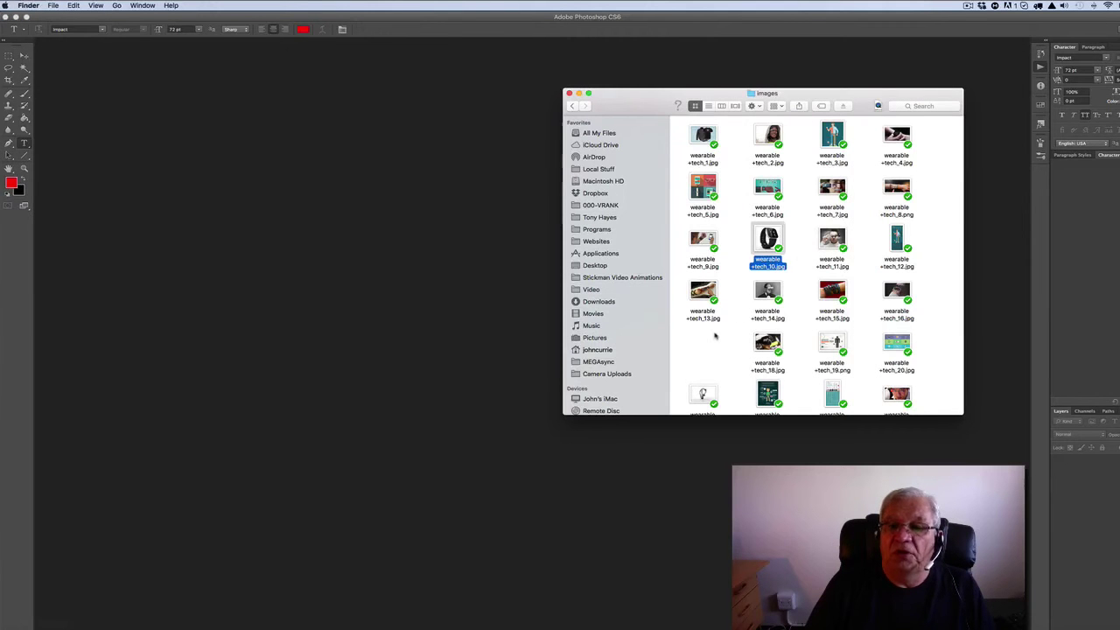
{"action": "left_click", "coordinate": [793, 251]}
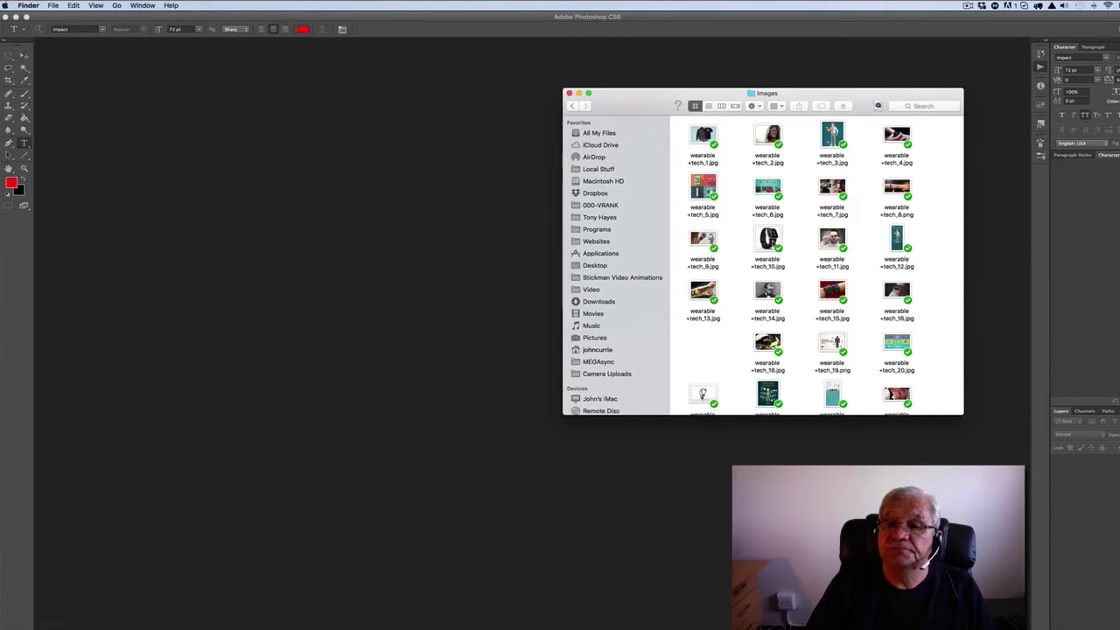
{"action": "right_click", "coordinate": [772, 242]}
{"action": "key", "text": "Escape"}
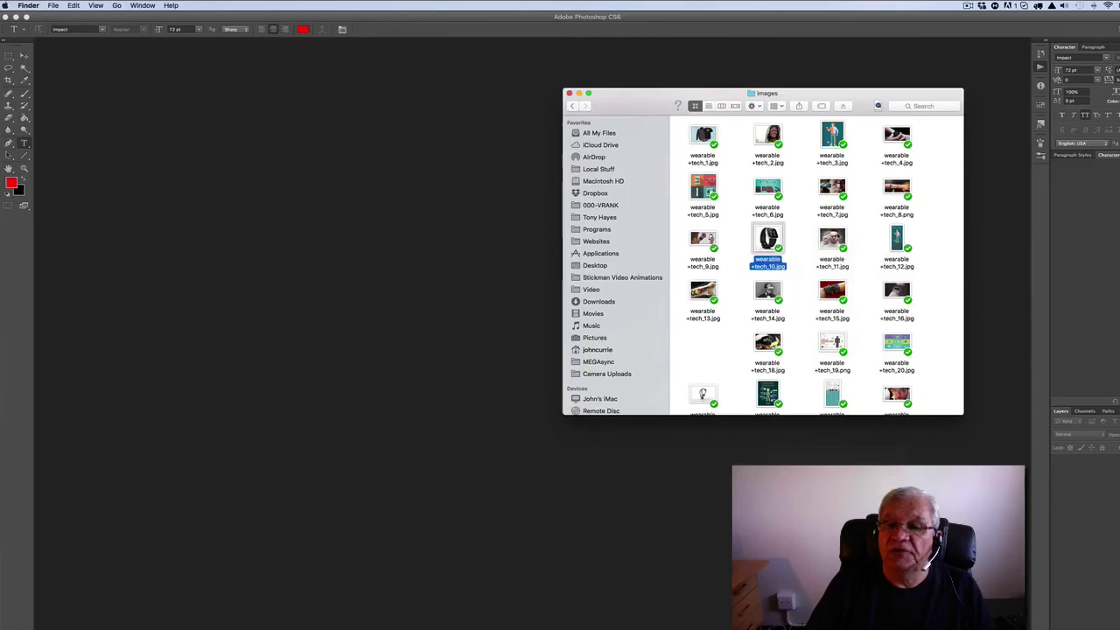
{"action": "key", "text": "shift+Right"}
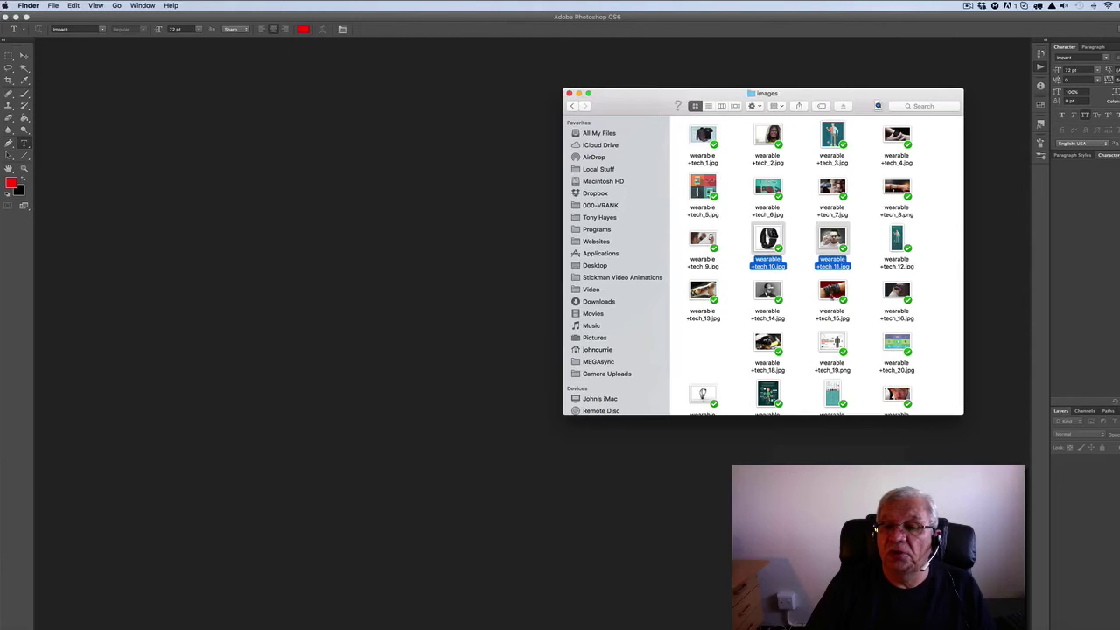
{"action": "left_click", "coordinate": [834, 296], "text": "super"}
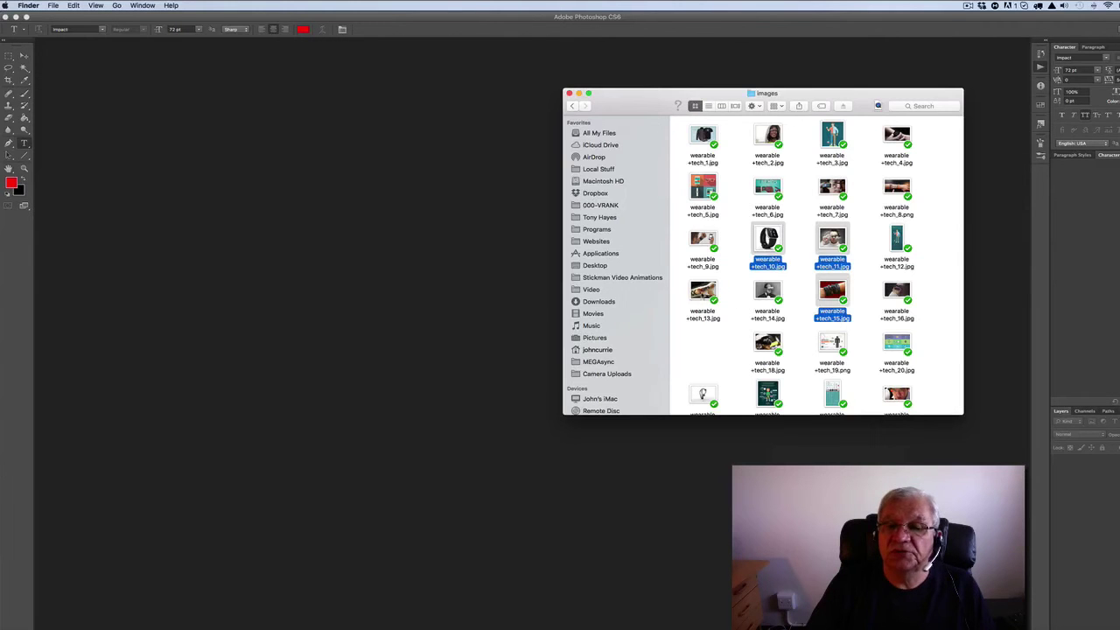
{"action": "left_click", "coordinate": [704, 296], "text": "super"}
{"action": "right_click", "coordinate": [767, 235]}
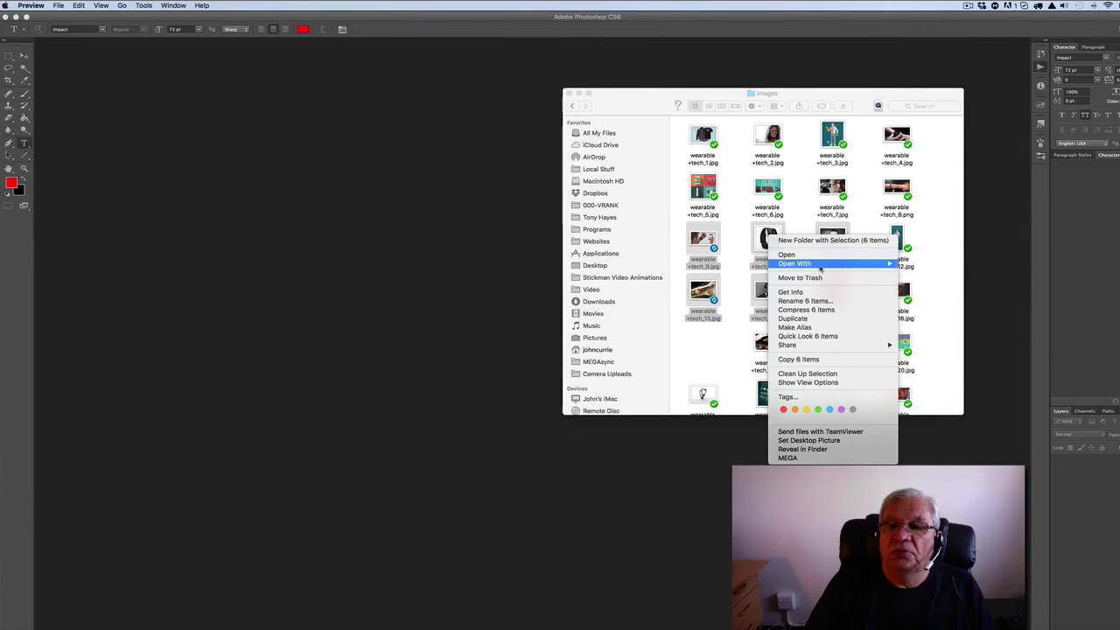
{"action": "mouse_move", "coordinate": [816, 265]}
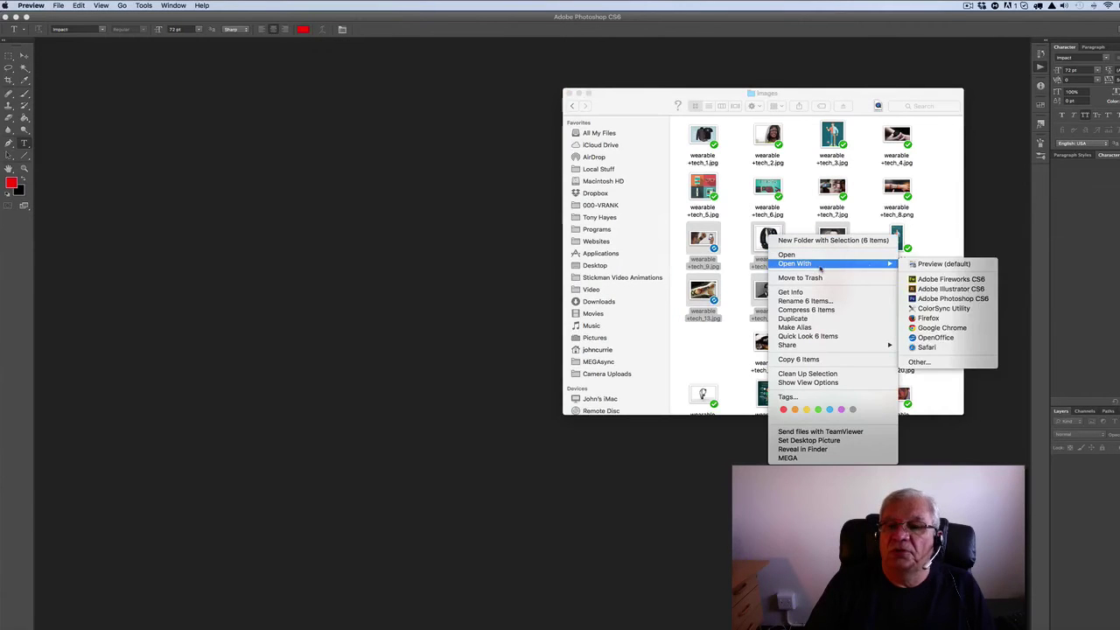
{"action": "left_click", "coordinate": [952, 299]}
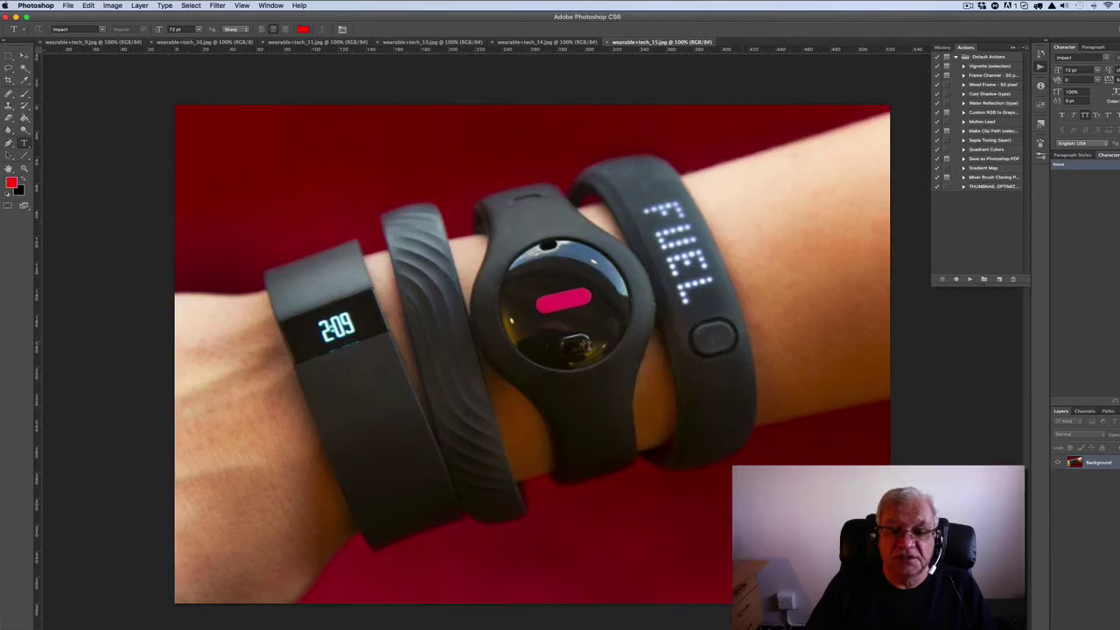
Check the pixel dimensions of wearable+tech_15.jpg in Image Size without changing them
{"action": "left_click", "coordinate": [25, 57]}
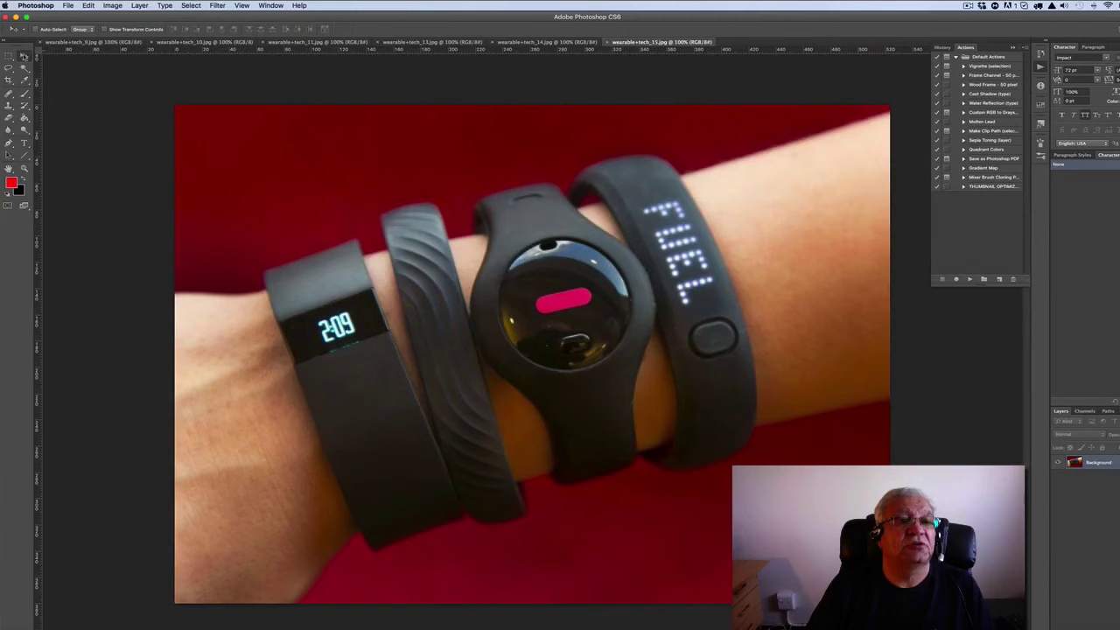
{"action": "left_click", "coordinate": [116, 9]}
{"action": "left_click", "coordinate": [137, 86]}
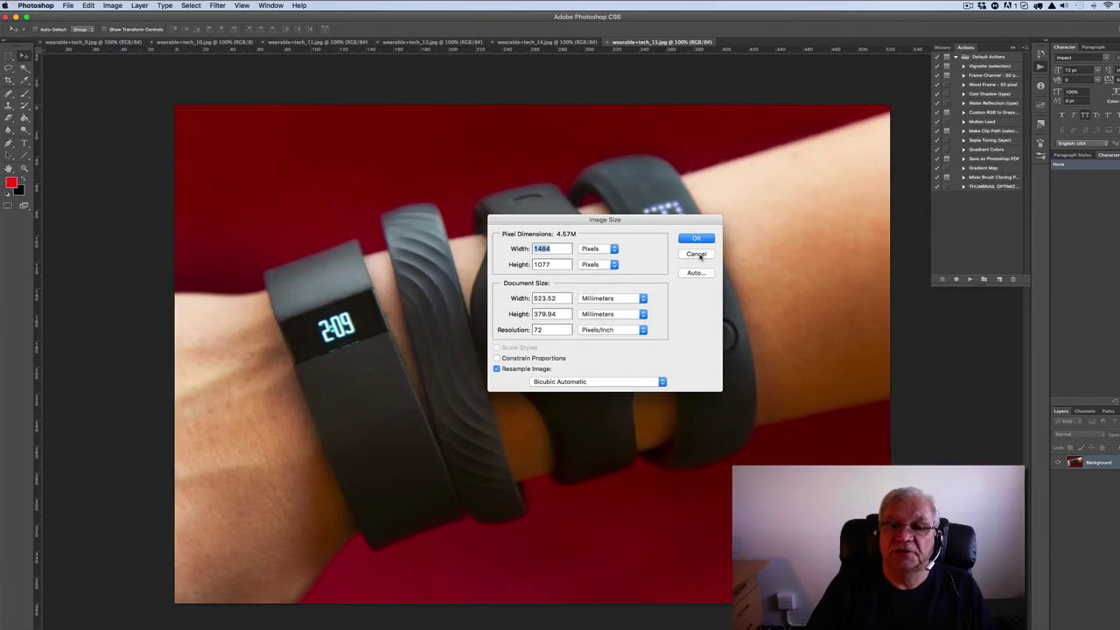
{"action": "left_click", "coordinate": [697, 239]}
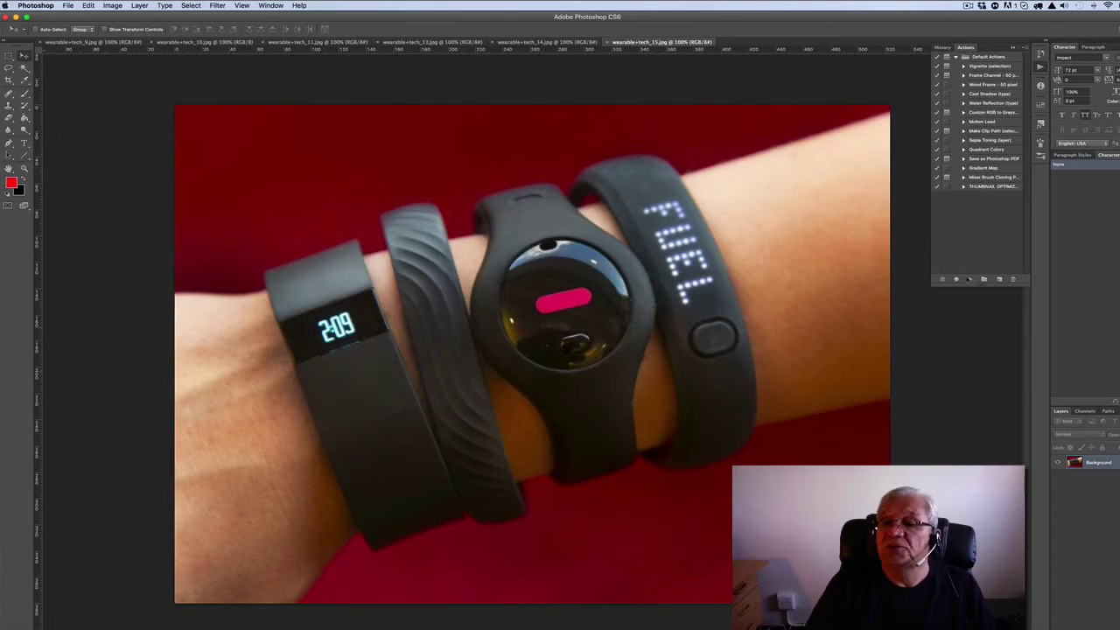
Play the THUMBNAIL OPTIMIZER action on wearable+tech_15.jpg and check the resulting image size
{"action": "left_click", "coordinate": [982, 187]}
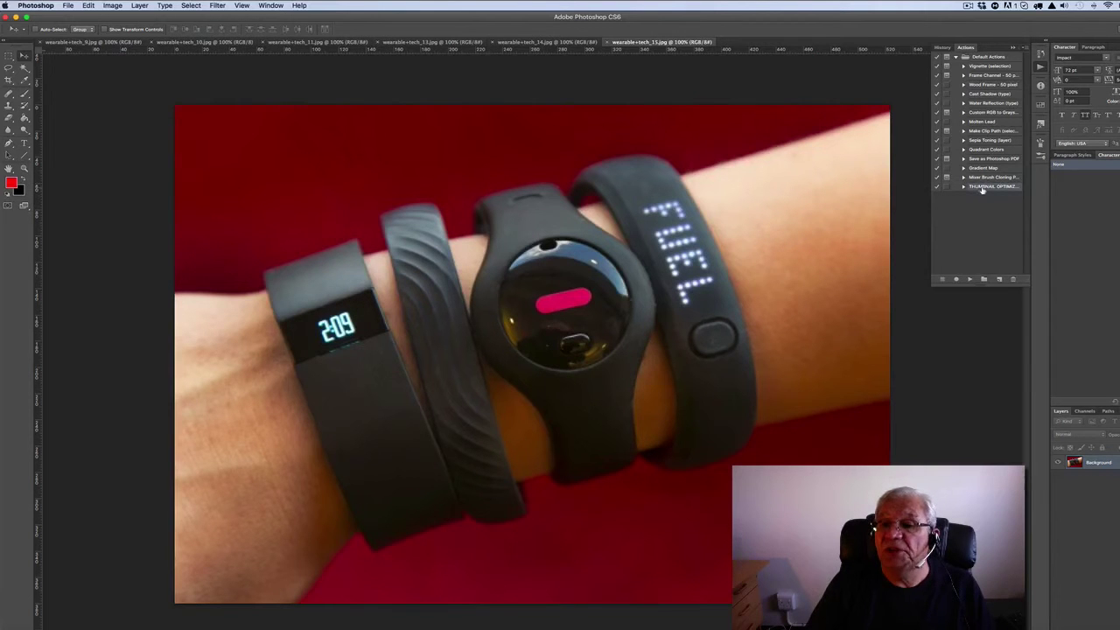
{"action": "left_click", "coordinate": [971, 279]}
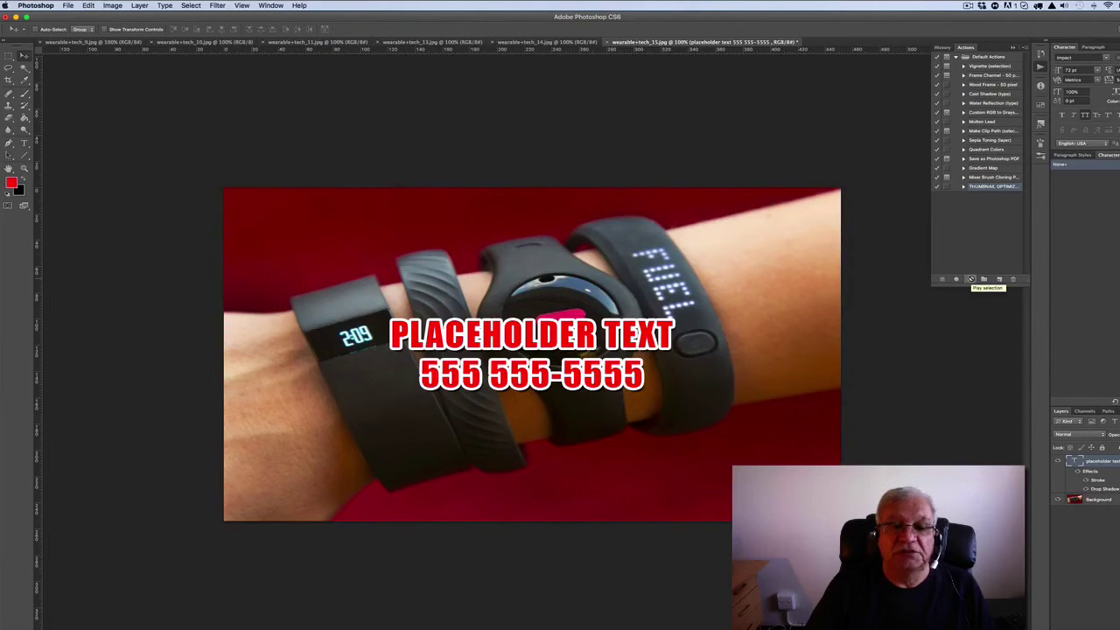
{"action": "left_click", "coordinate": [112, 6]}
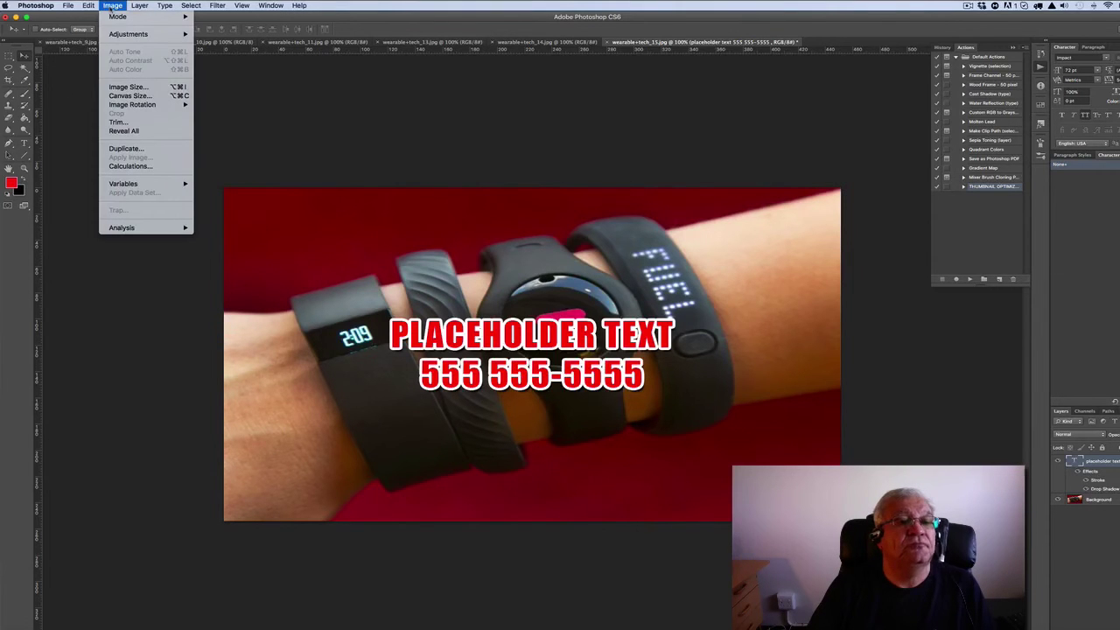
{"action": "left_click", "coordinate": [124, 87]}
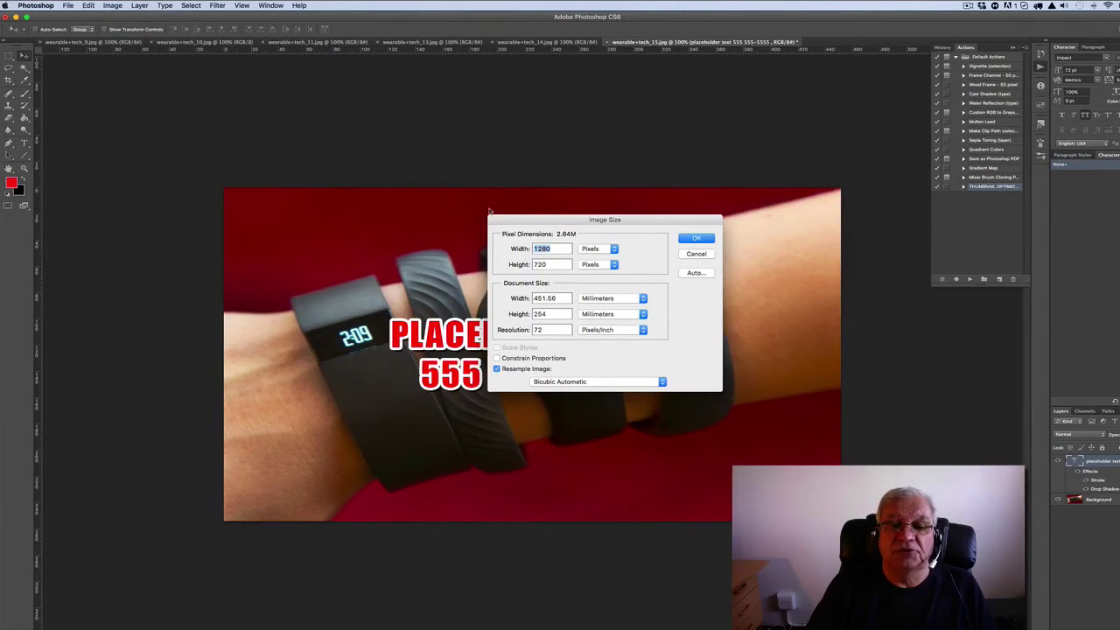
{"action": "left_click", "coordinate": [698, 238]}
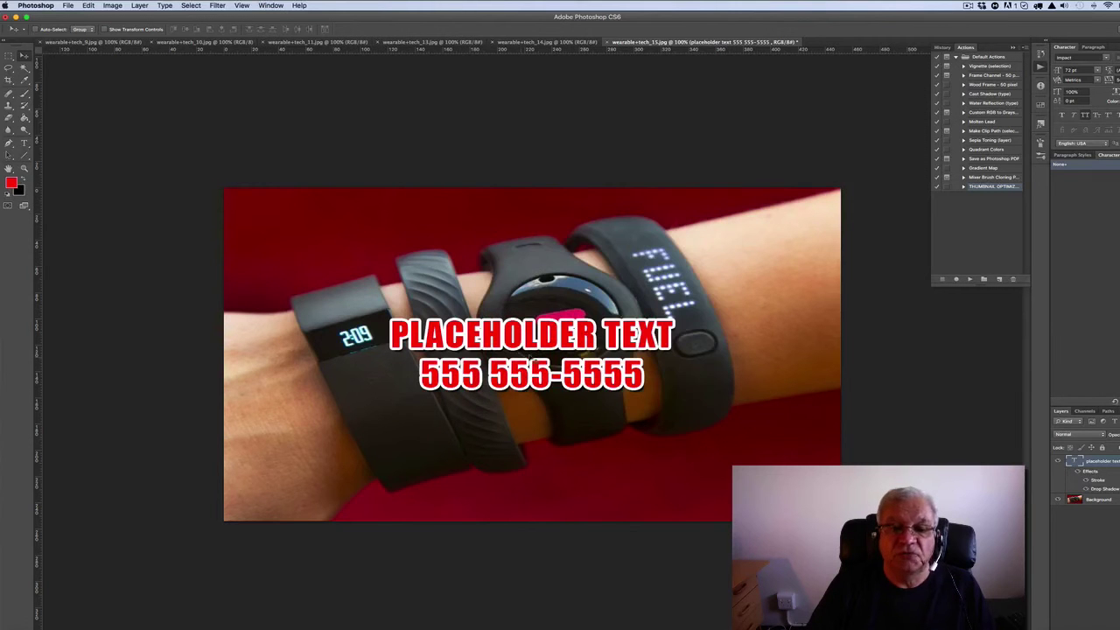
Replace the first line of the placeholder text with WEARABLE TECH using the Horizontal Type tool
{"action": "left_click", "coordinate": [24, 143]}
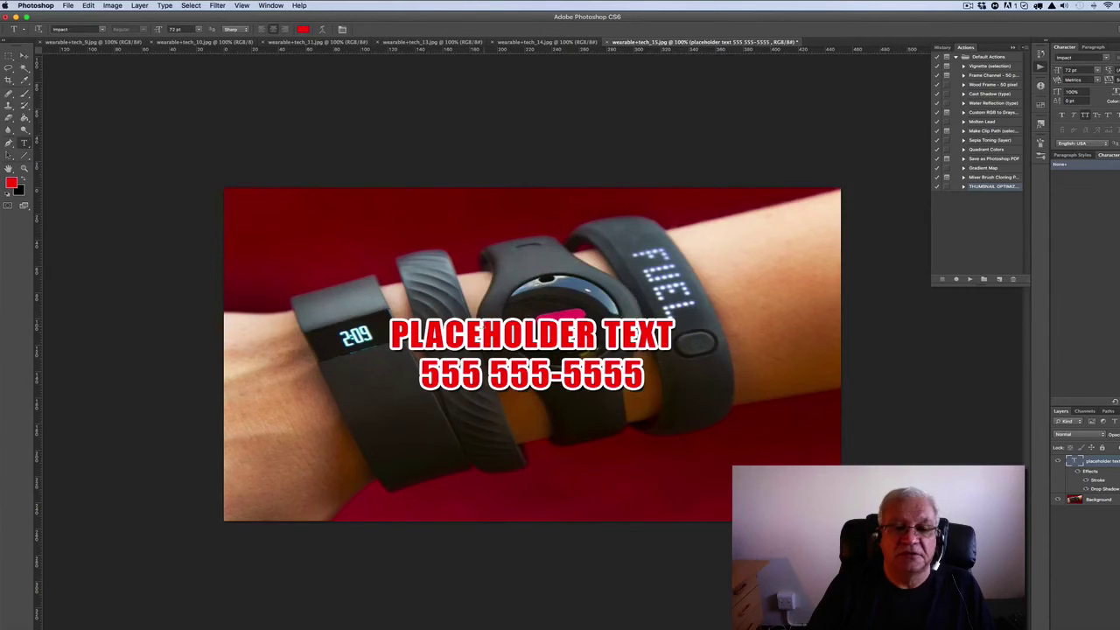
{"action": "left_click_drag", "start_coordinate": [390, 329], "coordinate": [686, 326]}
{"action": "type", "text": "WEARA"}
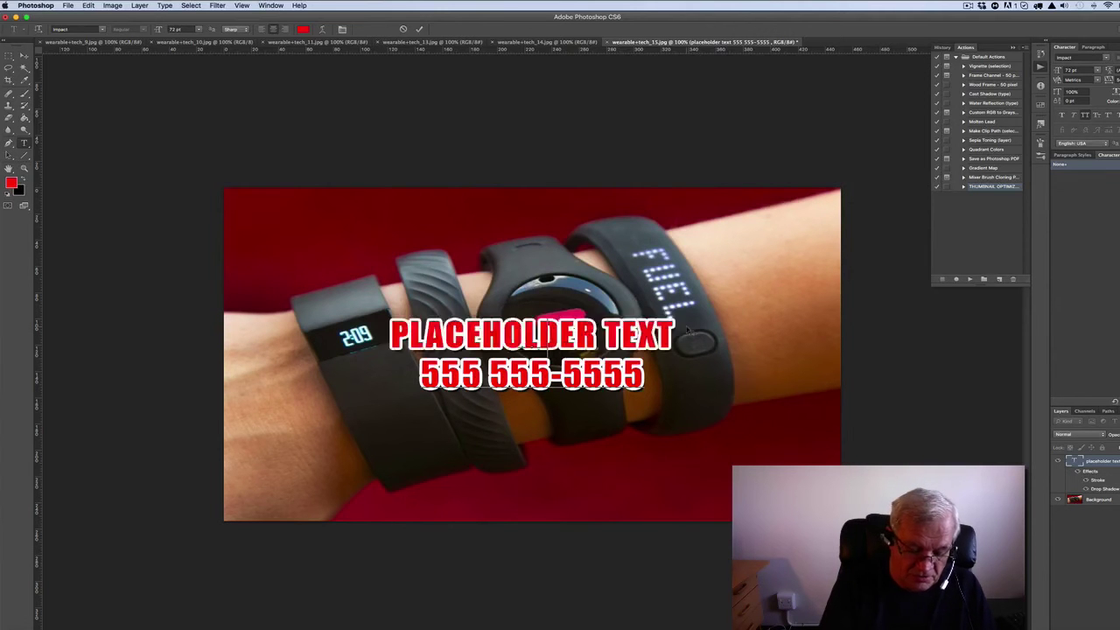
{"action": "type", "text": "BLE"}
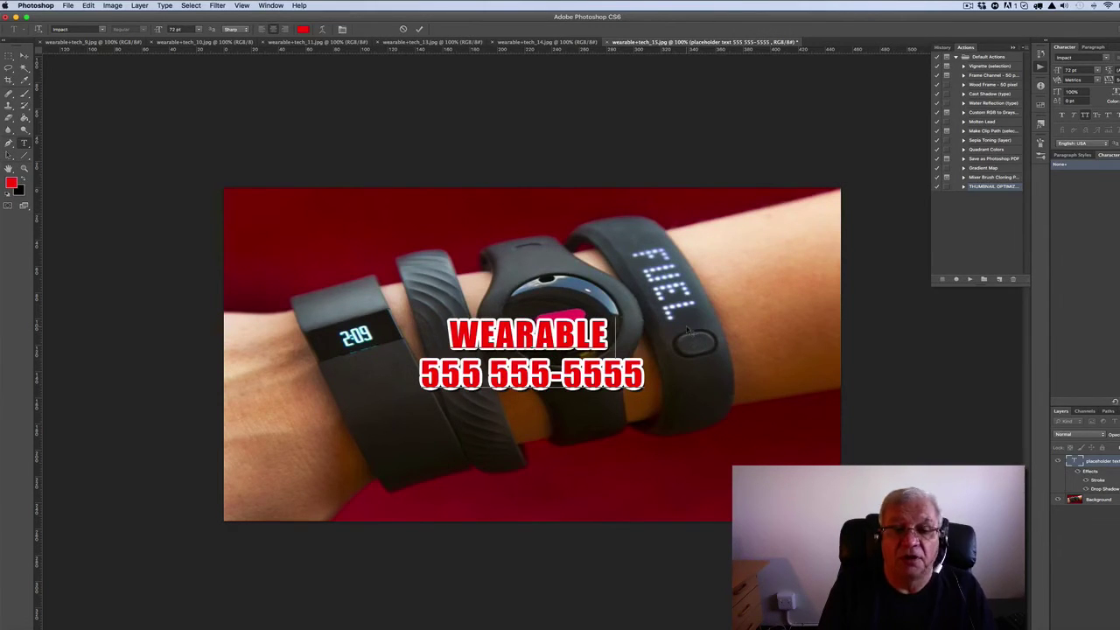
{"action": "type", "text": " TEAC"}
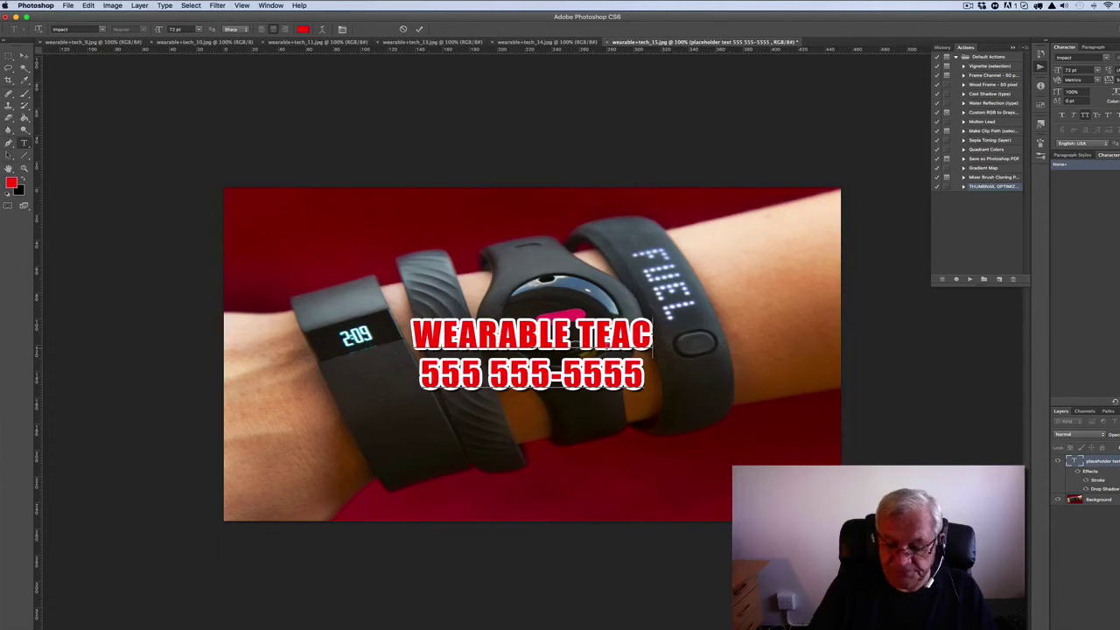
{"action": "key", "text": "BackSpace"}
{"action": "key", "text": "BackSpace"}
{"action": "type", "text": "CH"}
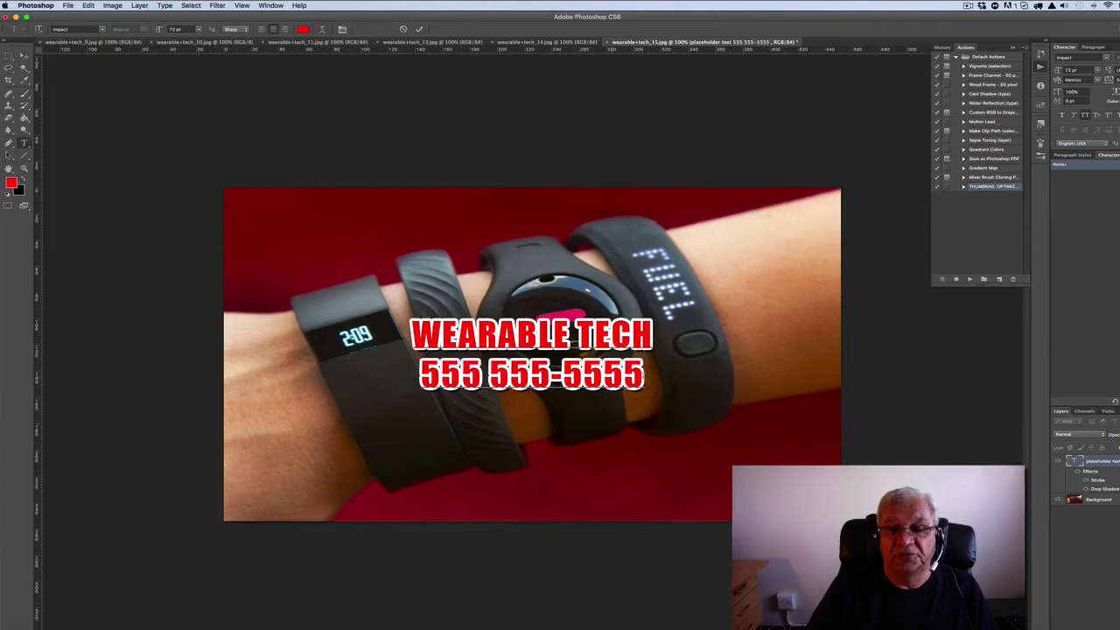
Delete the dummy phone number from the second line of the text layer
{"action": "left_click_drag", "start_coordinate": [644, 376], "coordinate": [417, 377]}
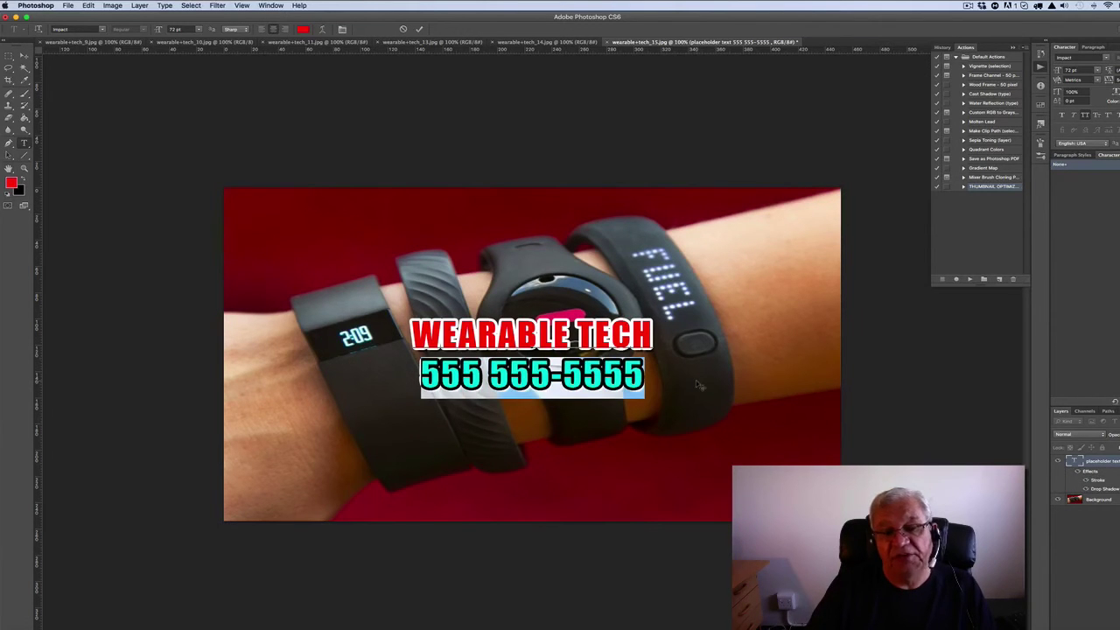
{"action": "key", "text": "BackSpace"}
{"action": "key", "text": "Return"}
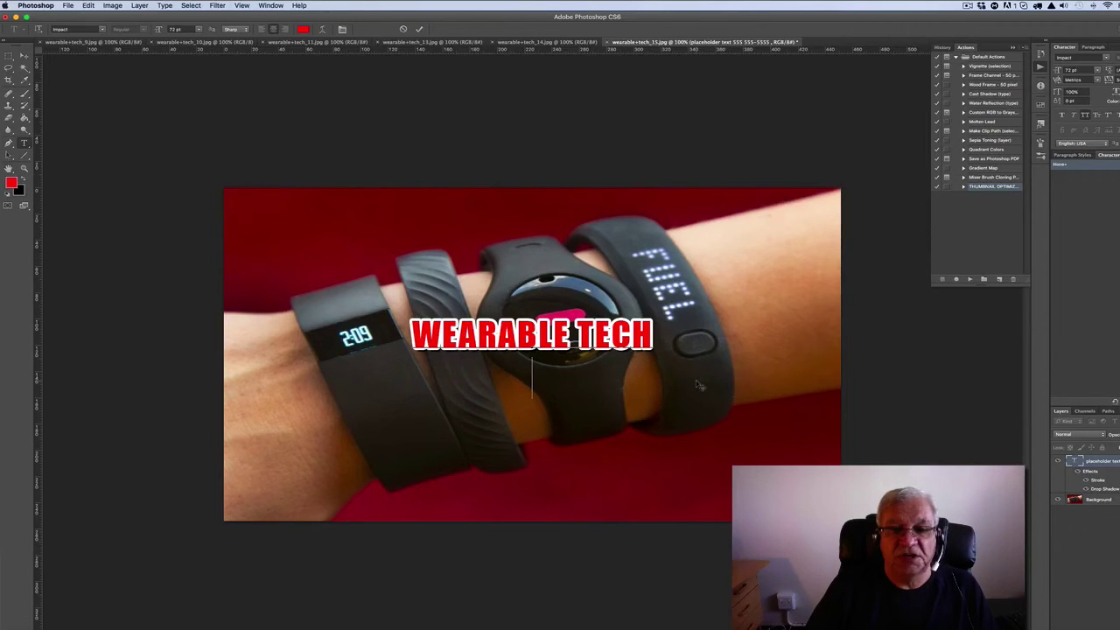
Set up the Line tool with a 40 px weight and a blue fill
{"action": "left_click", "coordinate": [25, 155]}
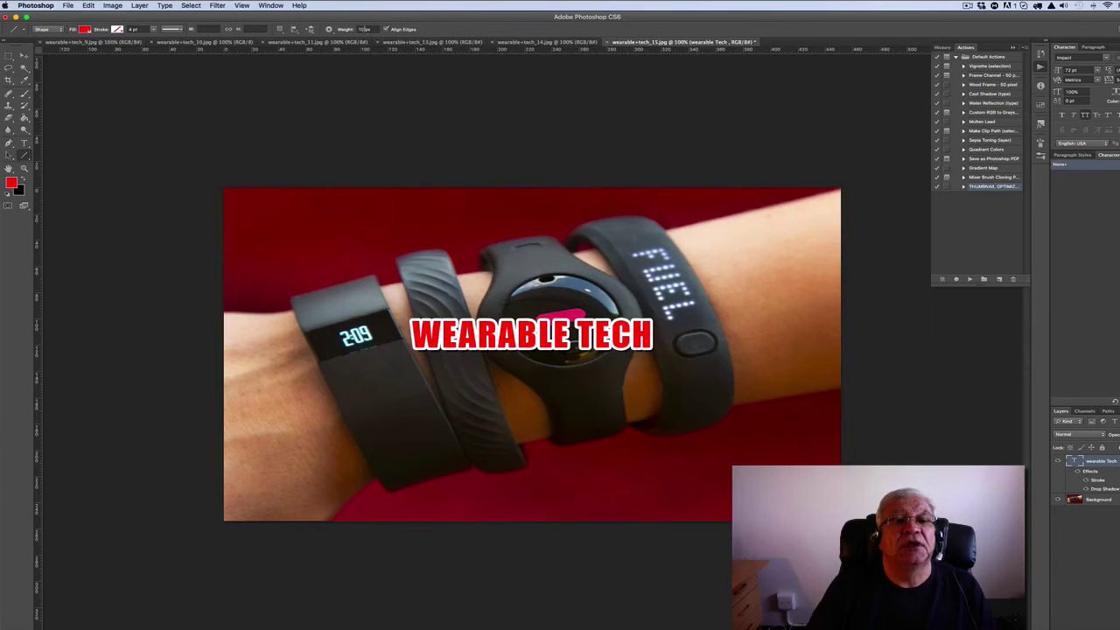
{"action": "left_click", "coordinate": [363, 29]}
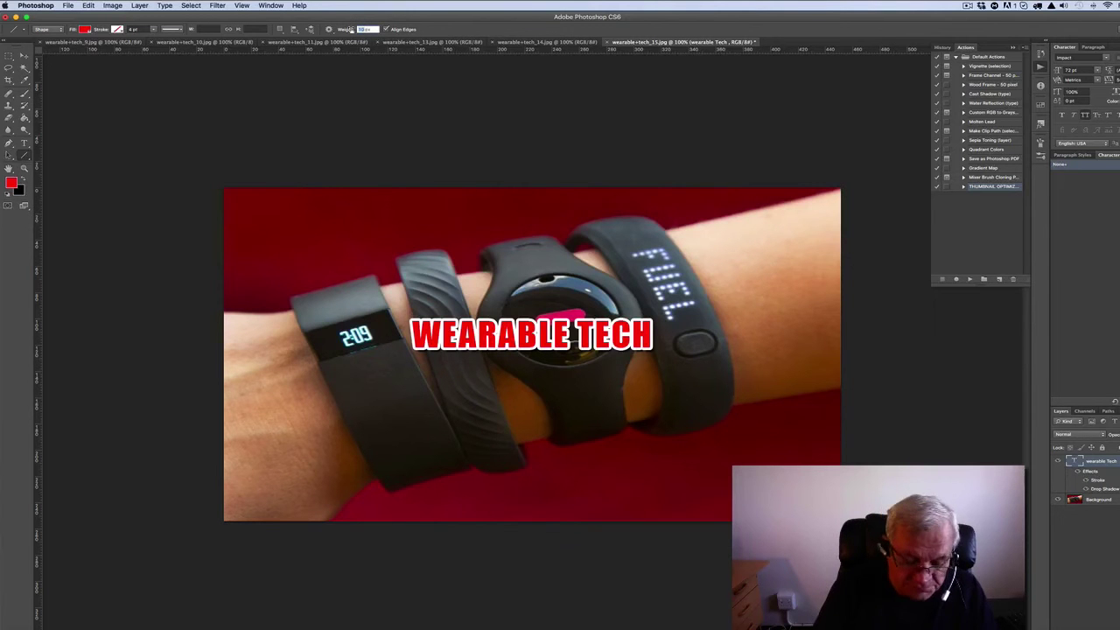
{"action": "type", "text": "40"}
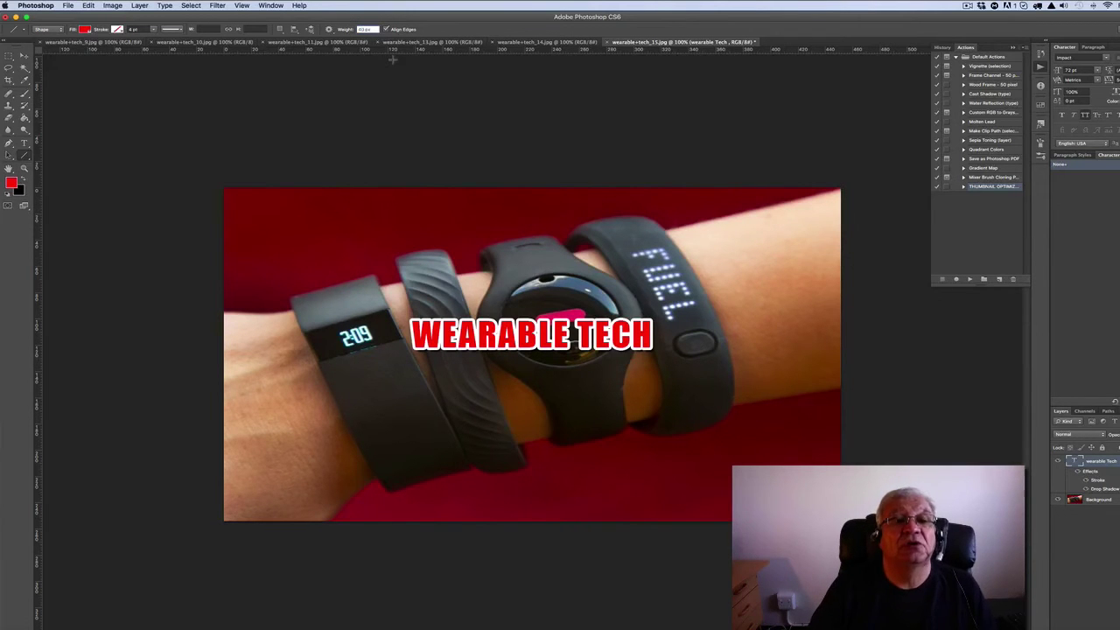
{"action": "left_click", "coordinate": [85, 29]}
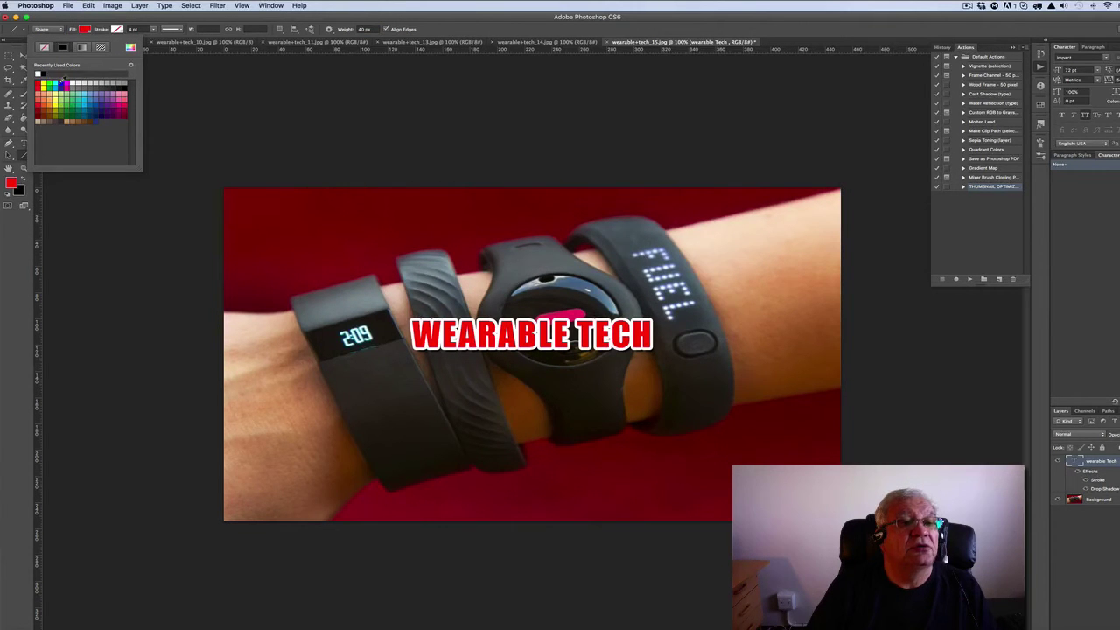
{"action": "left_click", "coordinate": [62, 83]}
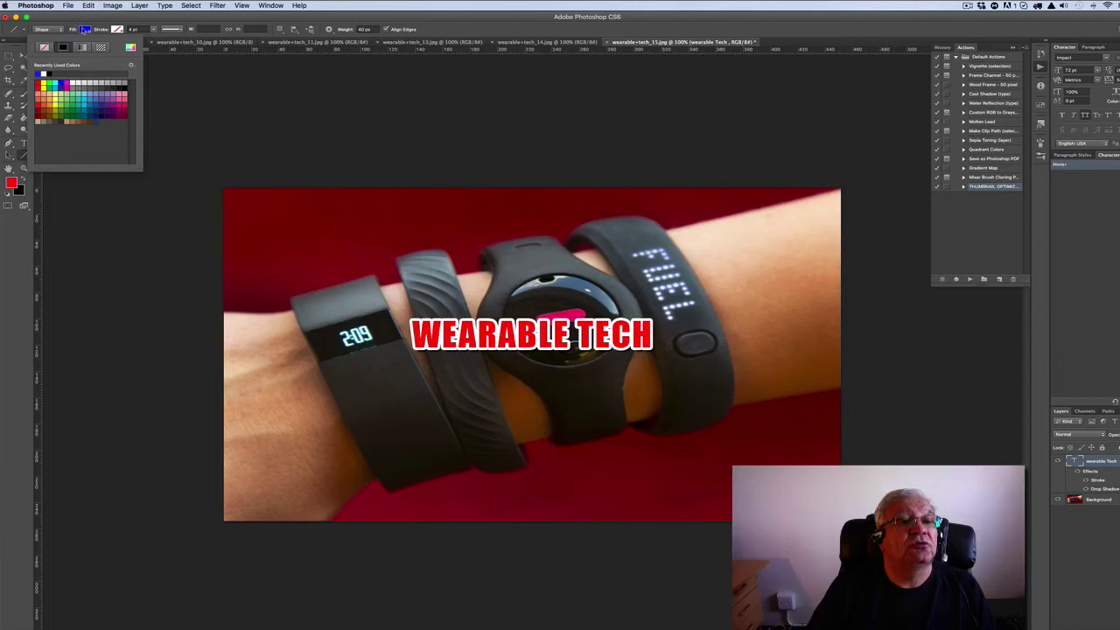
{"action": "left_click", "coordinate": [222, 101]}
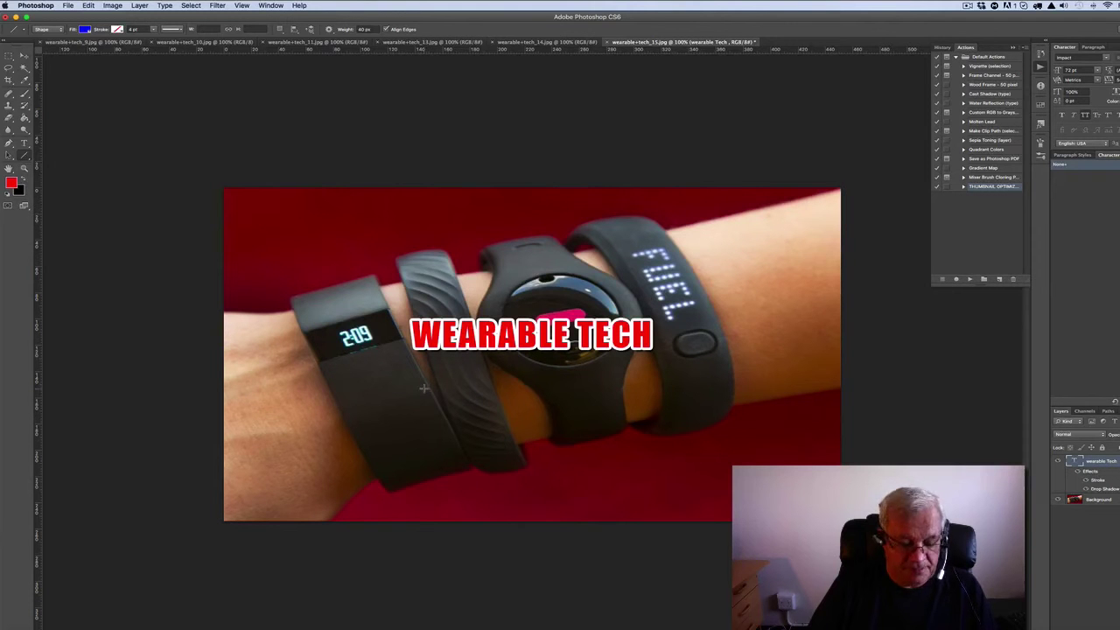
Draw a horizontal blue arrow about 482 px long beneath the WEARABLE TECH text, with an arrowhead at its end
{"action": "left_click_drag", "start_coordinate": [423, 388], "coordinate": [679, 396]}
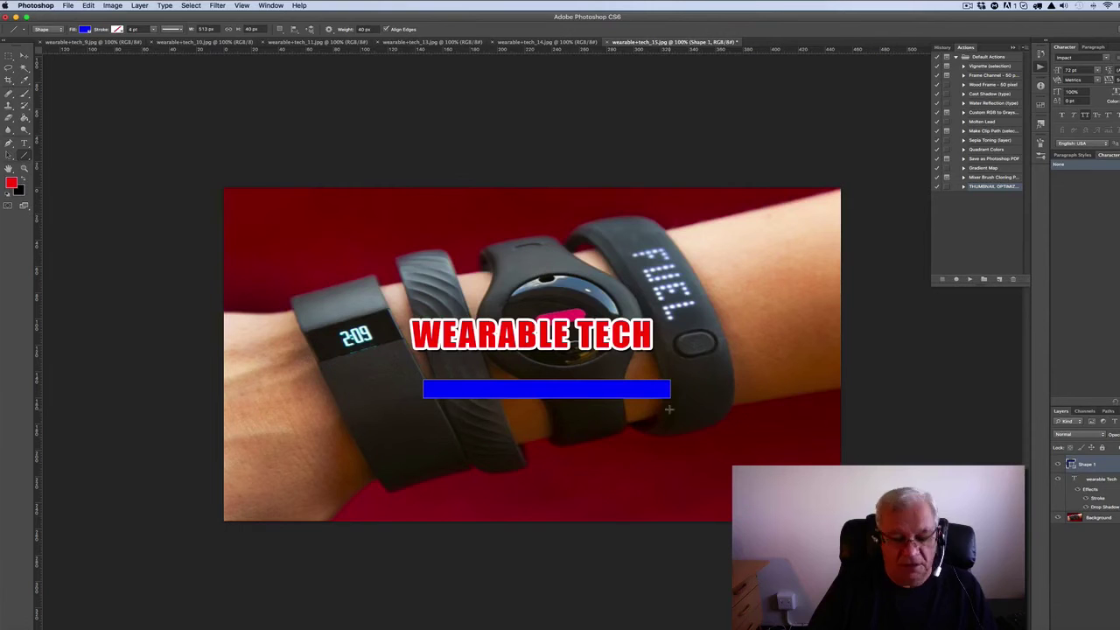
{"action": "key", "text": "super+z"}
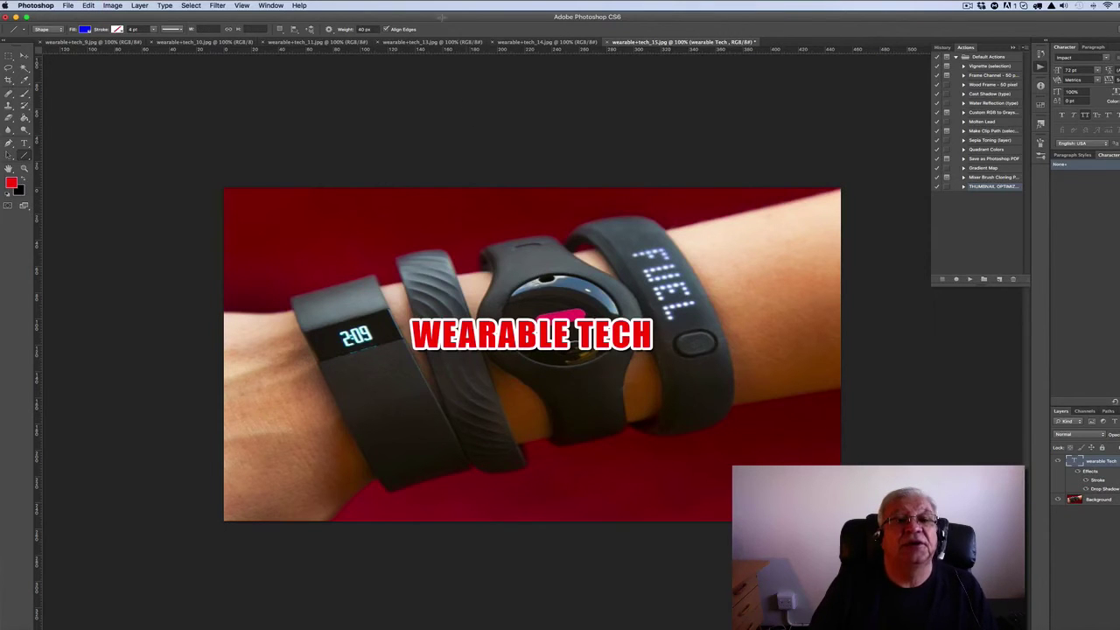
{"action": "left_click", "coordinate": [330, 30]}
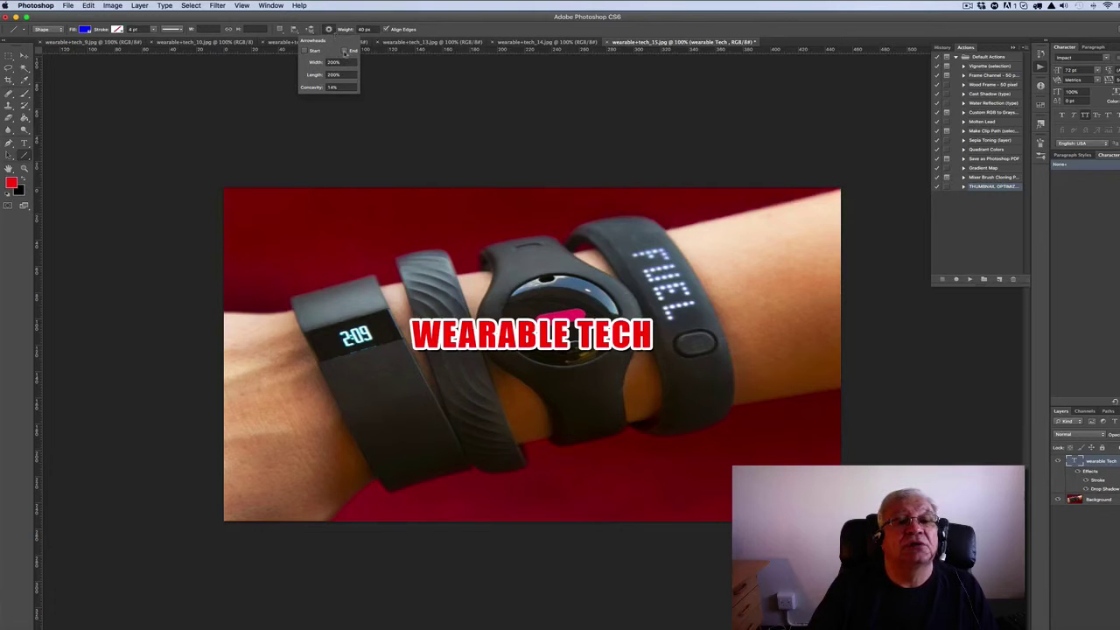
{"action": "left_click", "coordinate": [502, 82]}
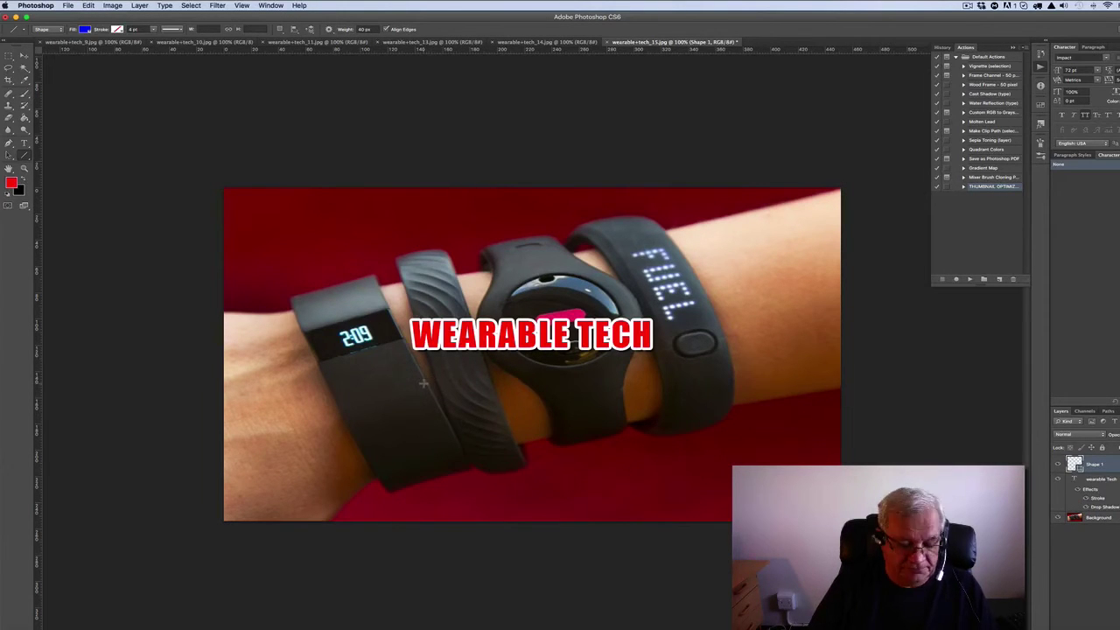
{"action": "left_click_drag", "start_coordinate": [423, 383], "coordinate": [656, 386]}
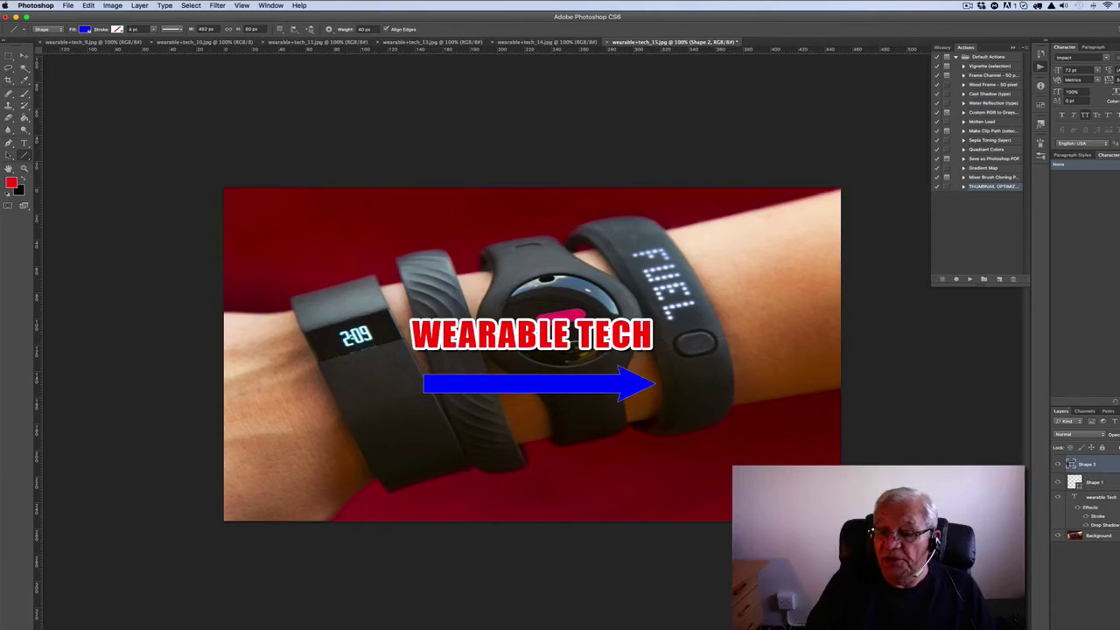
Copy the WEARABLE TECH layer's stroke and drop shadow style onto the arrow's Shape 2 layer
{"action": "left_click", "coordinate": [1094, 497]}
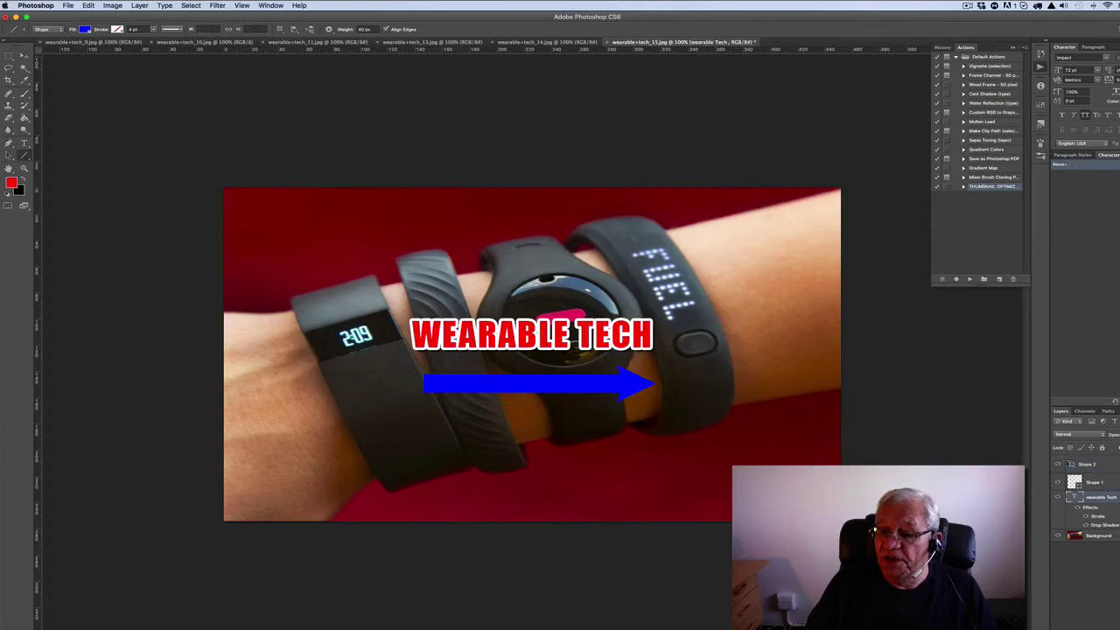
{"action": "right_click", "coordinate": [1094, 496]}
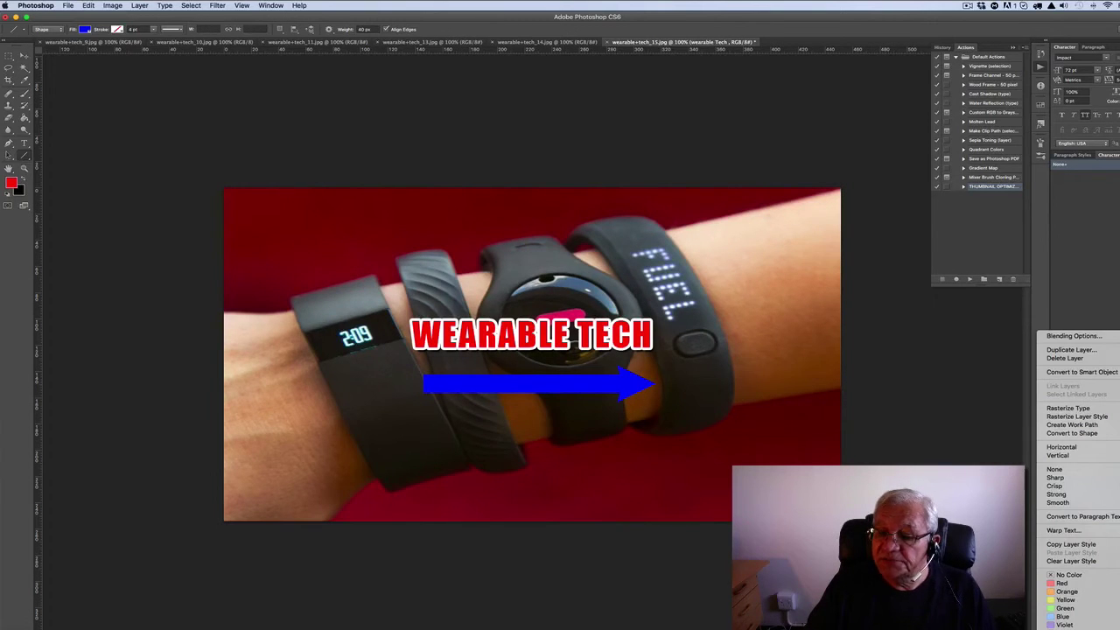
{"action": "key", "text": "Escape"}
{"action": "left_click", "coordinate": [1088, 465]}
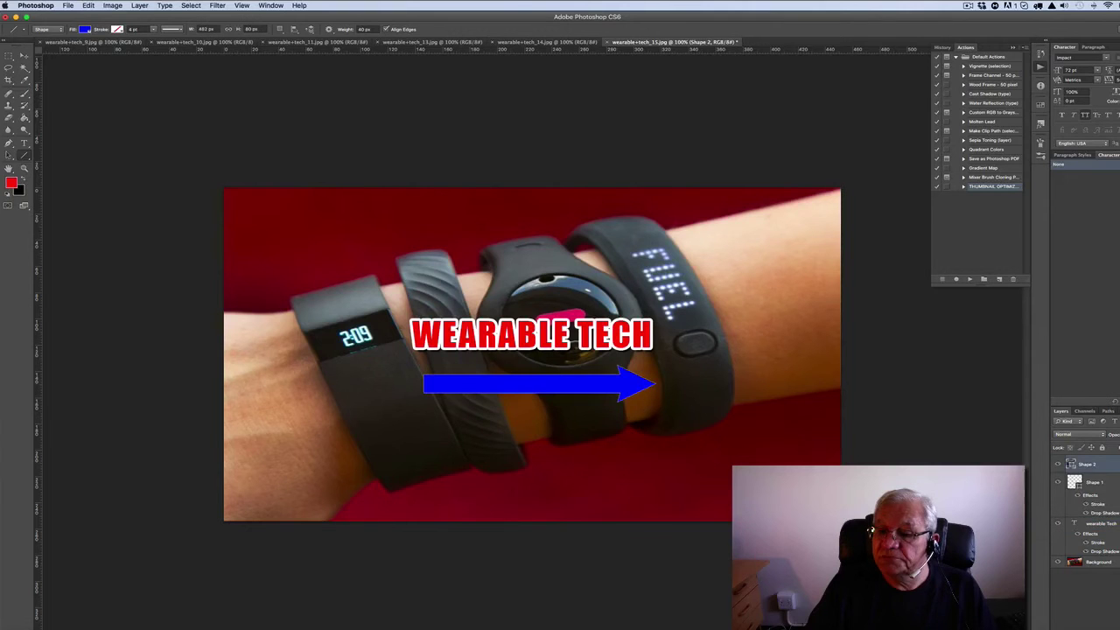
{"action": "right_click", "coordinate": [1087, 465]}
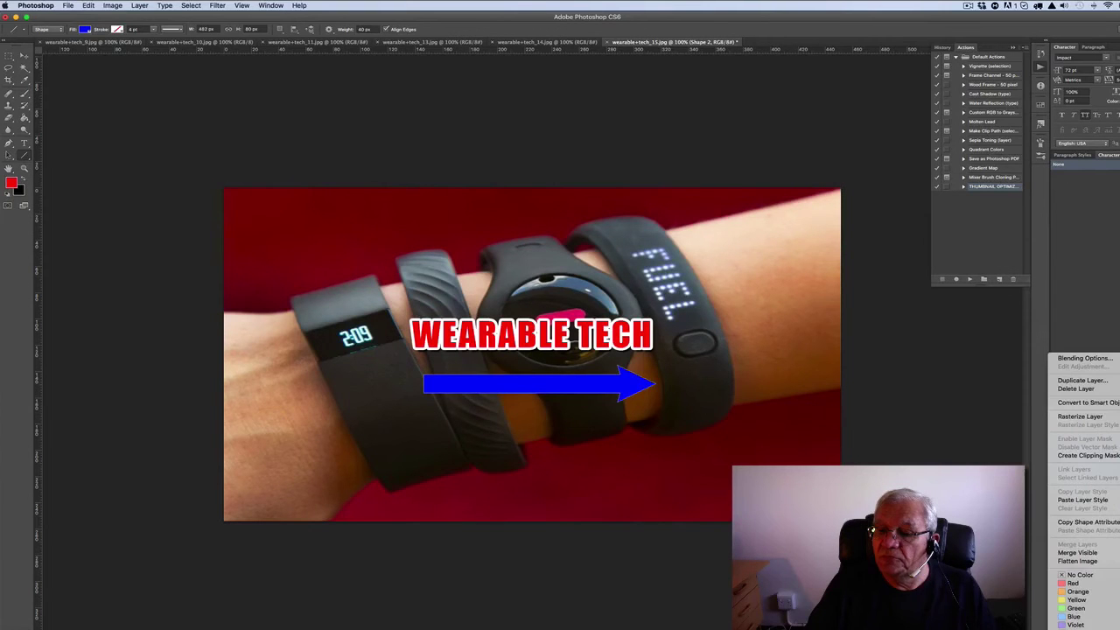
{"action": "left_click", "coordinate": [1102, 502]}
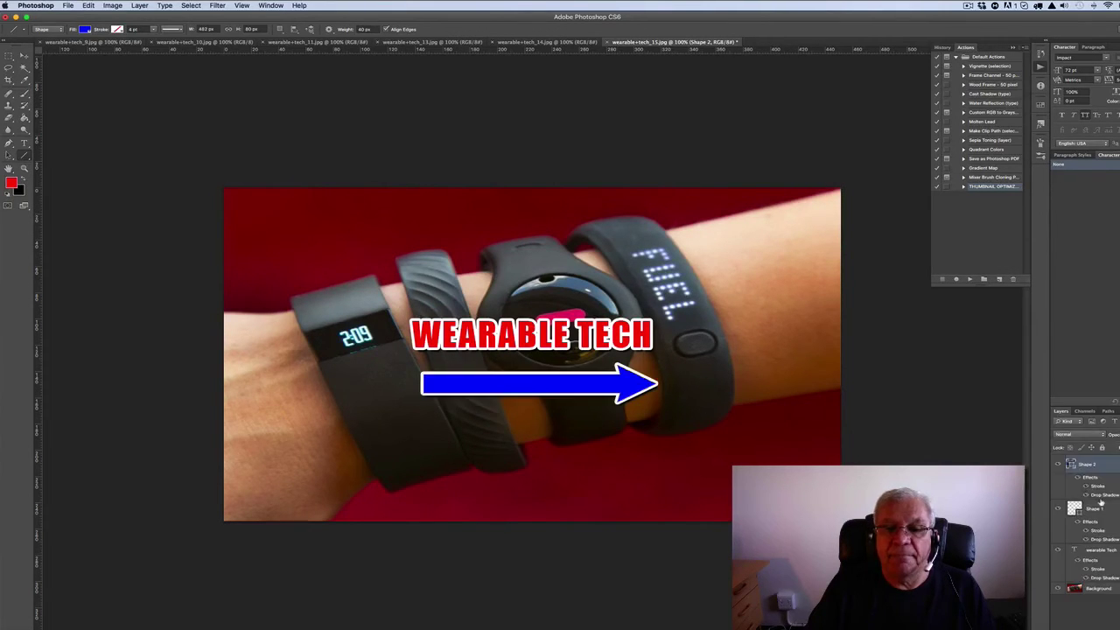
{"action": "left_click", "coordinate": [9, 55]}
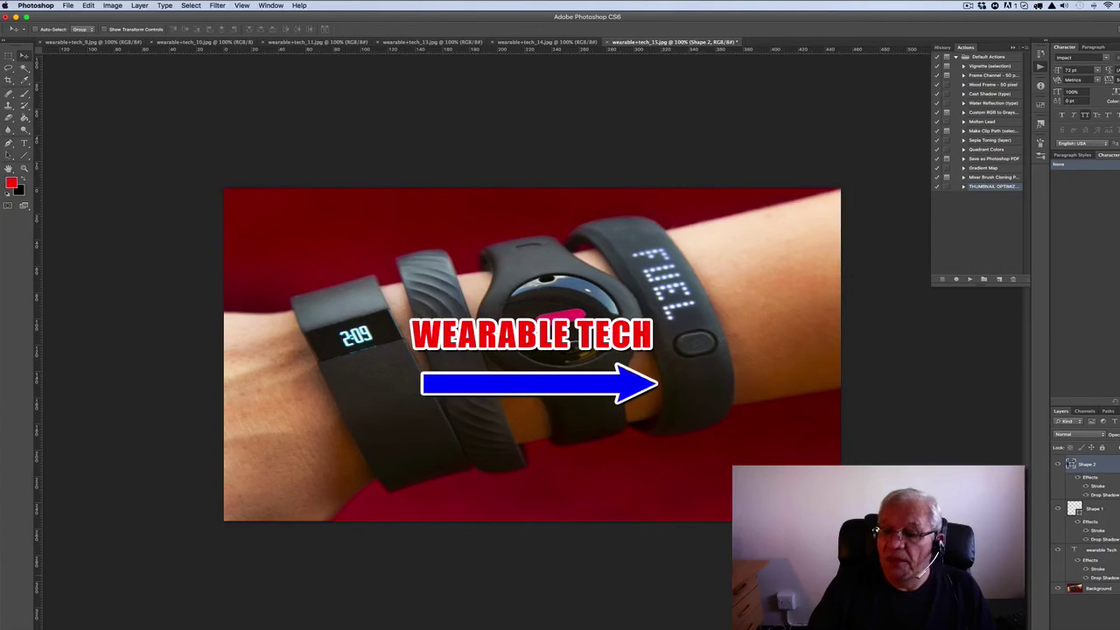
{"action": "left_click_drag", "start_coordinate": [1095, 510], "coordinate": [607, 183]}
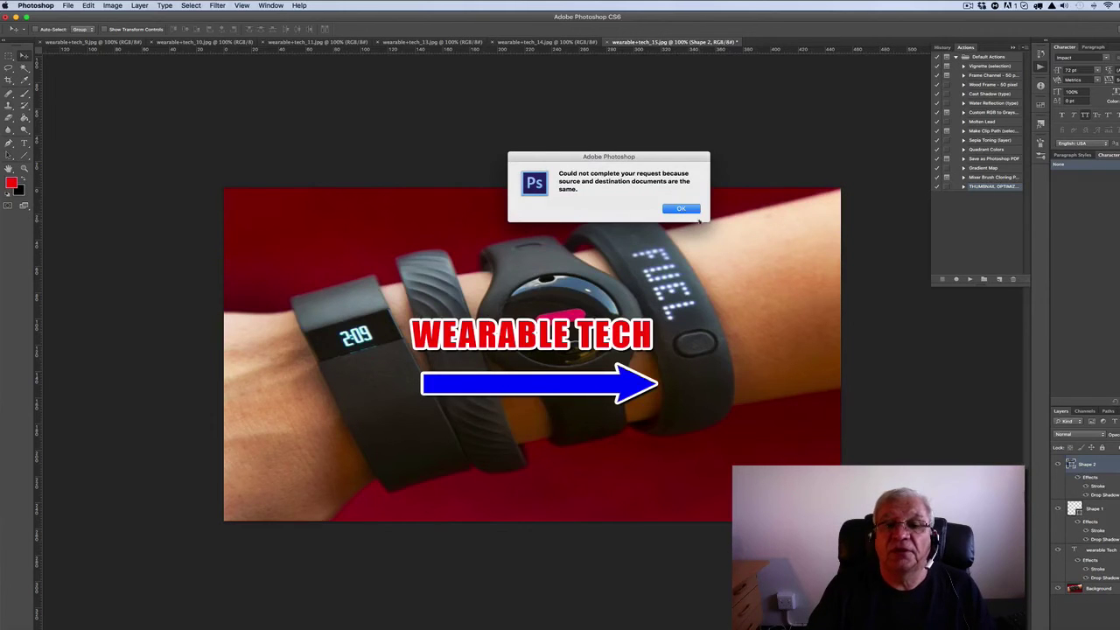
{"action": "left_click", "coordinate": [689, 212]}
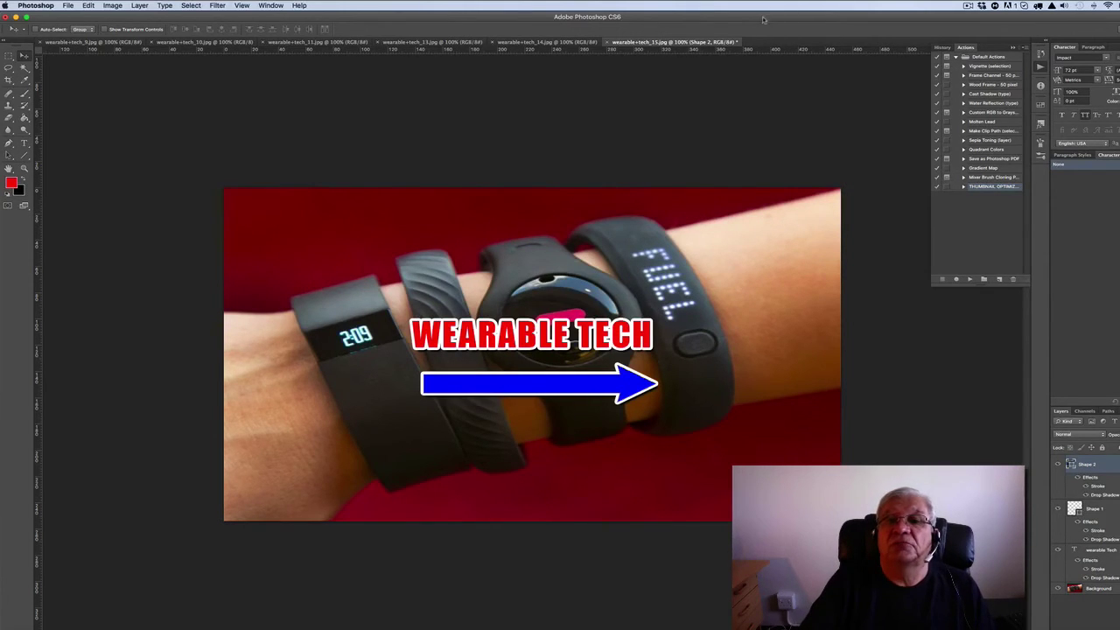
{"action": "left_click_drag", "start_coordinate": [765, 20], "coordinate": [761, 9]}
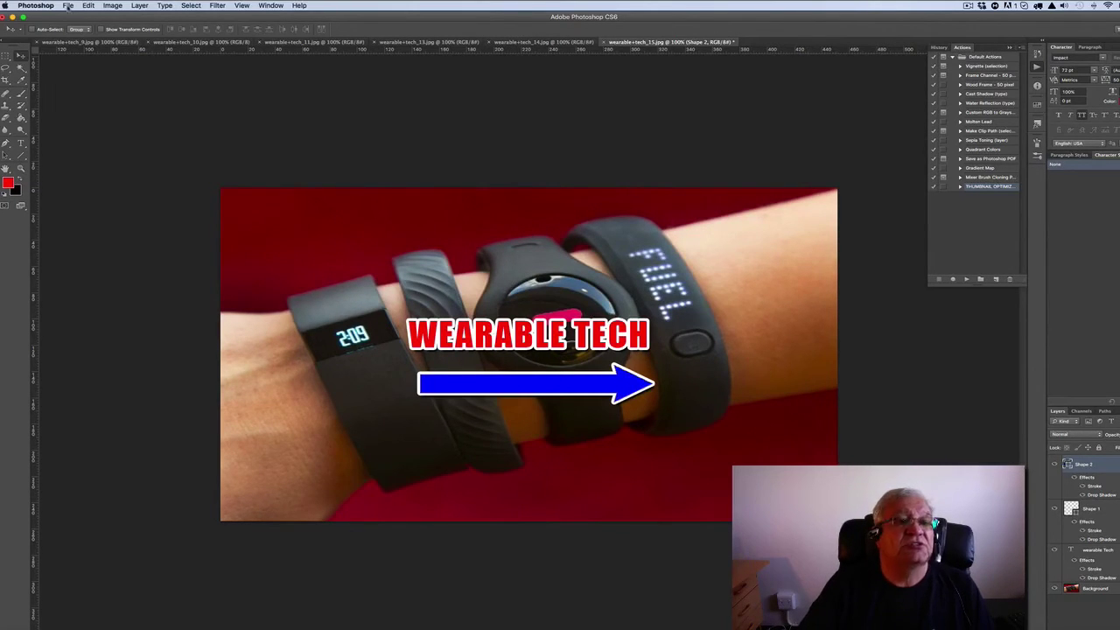
Review the thumbnail's Save for Web settings and close them without exporting
{"action": "left_click", "coordinate": [68, 7]}
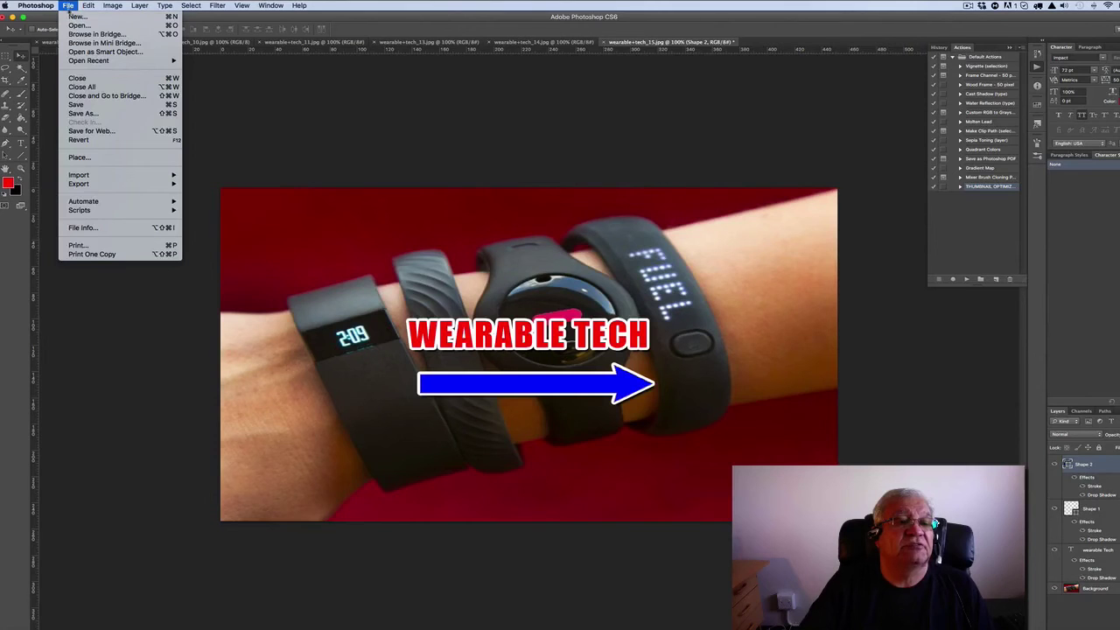
{"action": "left_click", "coordinate": [91, 131]}
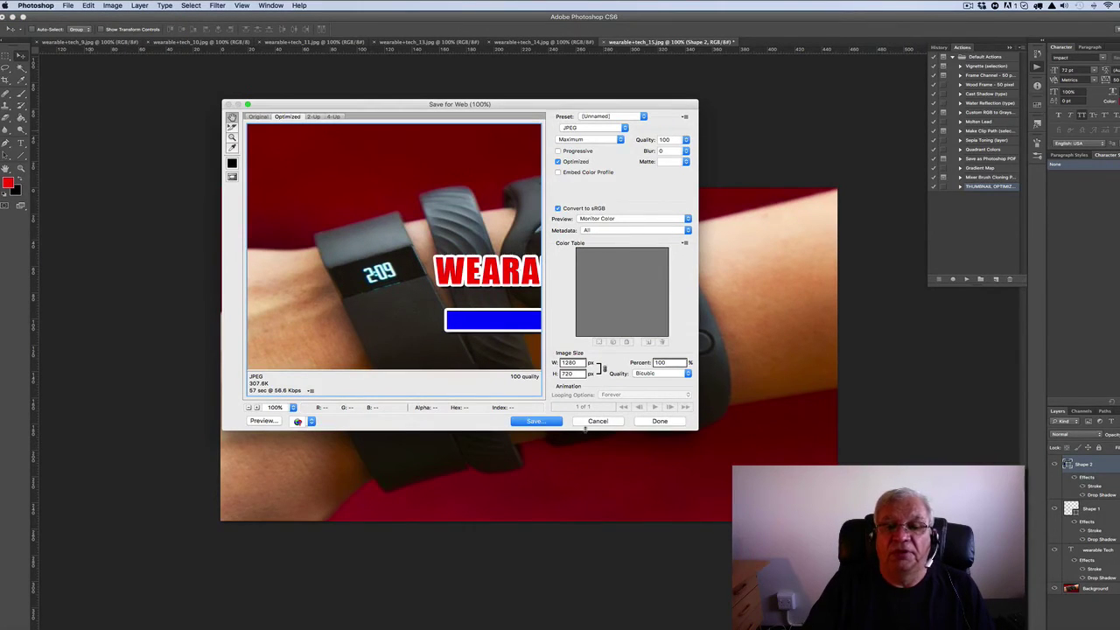
{"action": "left_click", "coordinate": [659, 421]}
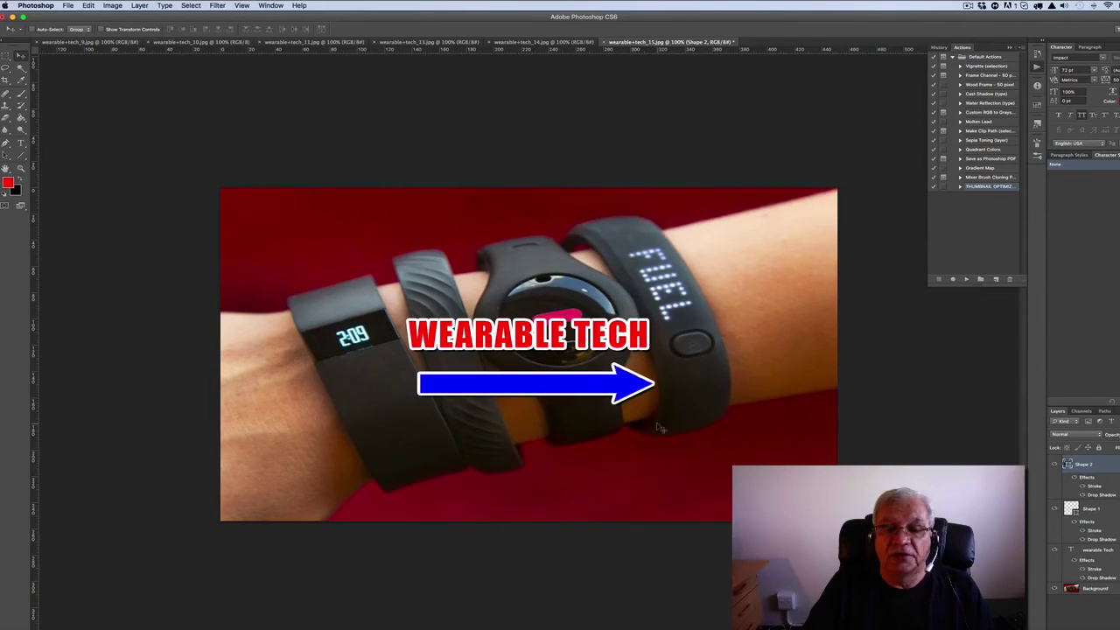
Set the font size of the whole WEARABLE TECH text to 96 pt
{"action": "left_click", "coordinate": [21, 143]}
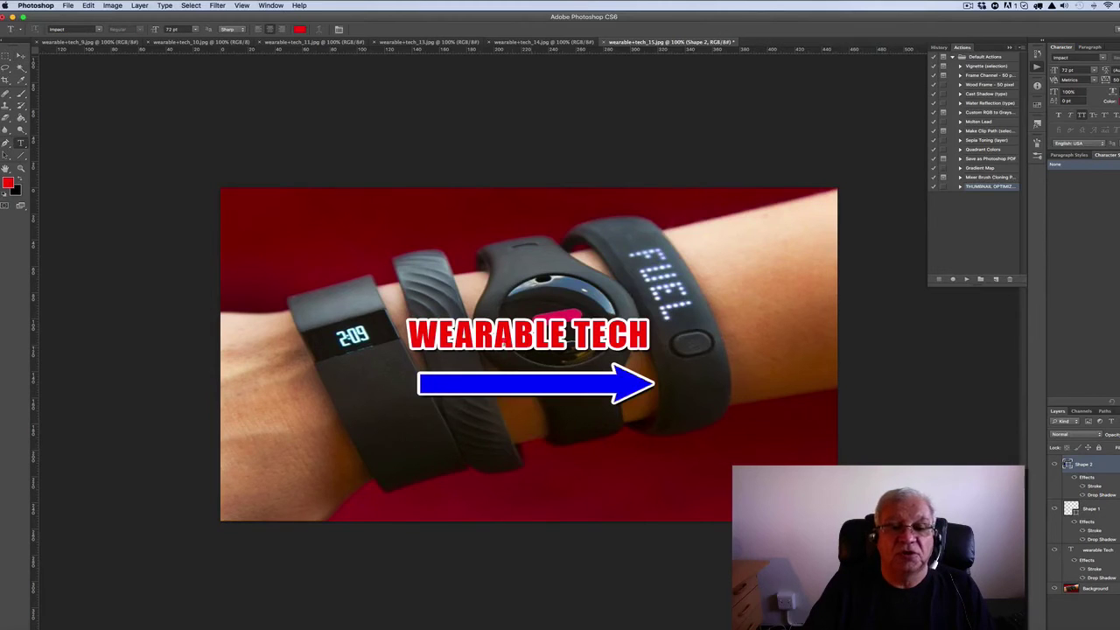
{"action": "left_click", "coordinate": [495, 330]}
{"action": "left_click_drag", "start_coordinate": [407, 334], "coordinate": [649, 336]}
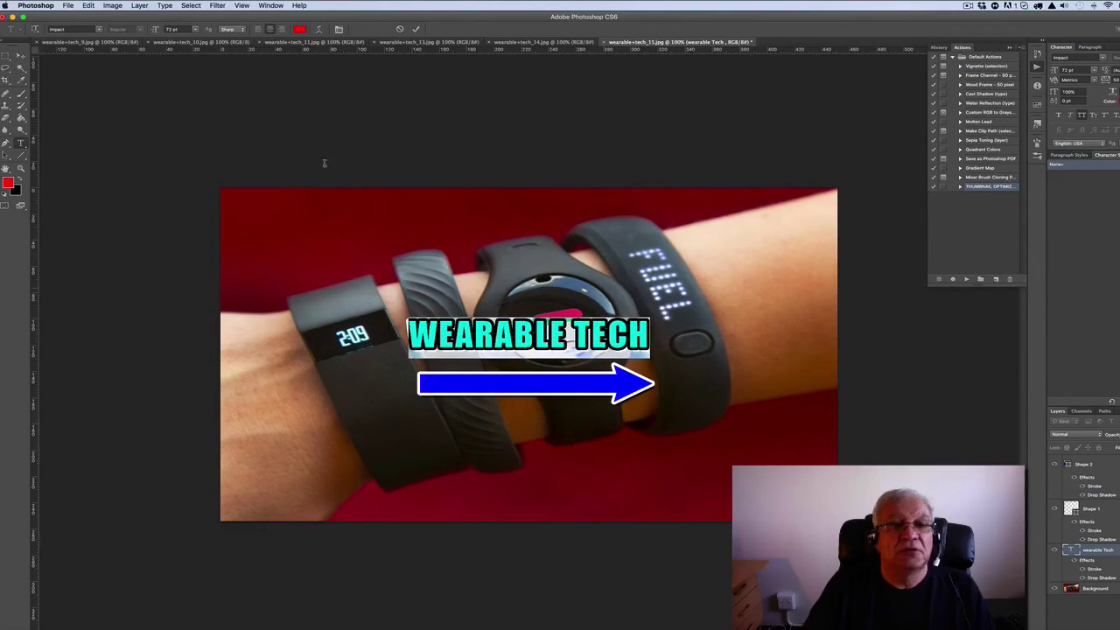
{"action": "left_click", "coordinate": [172, 29]}
{"action": "type", "text": "8"}
{"action": "key", "text": "Return"}
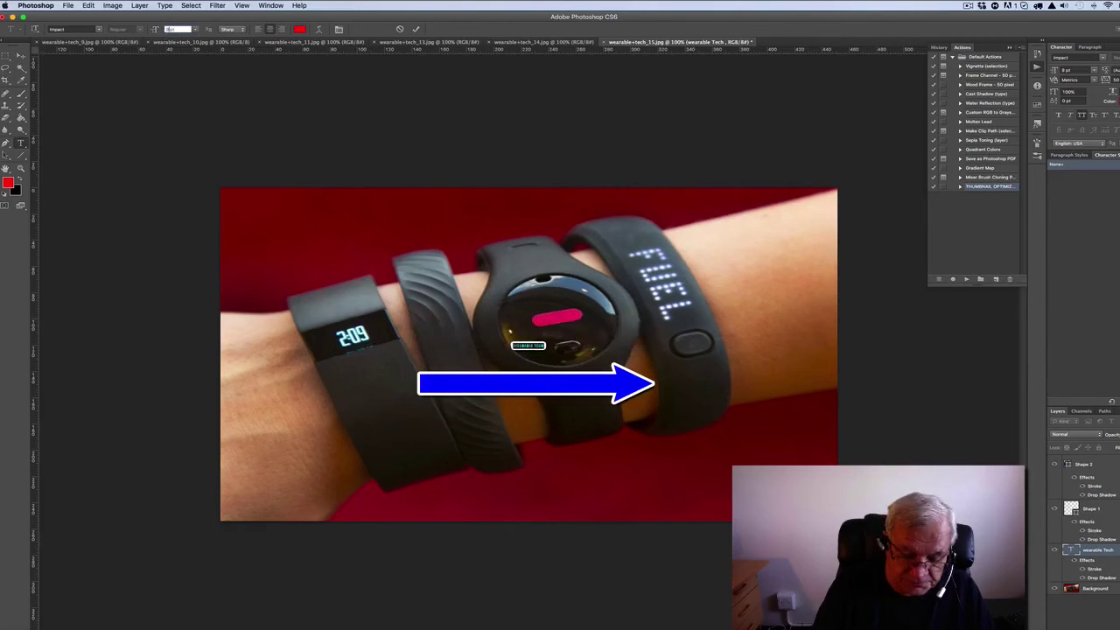
{"action": "type", "text": "96"}
{"action": "key", "text": "Return"}
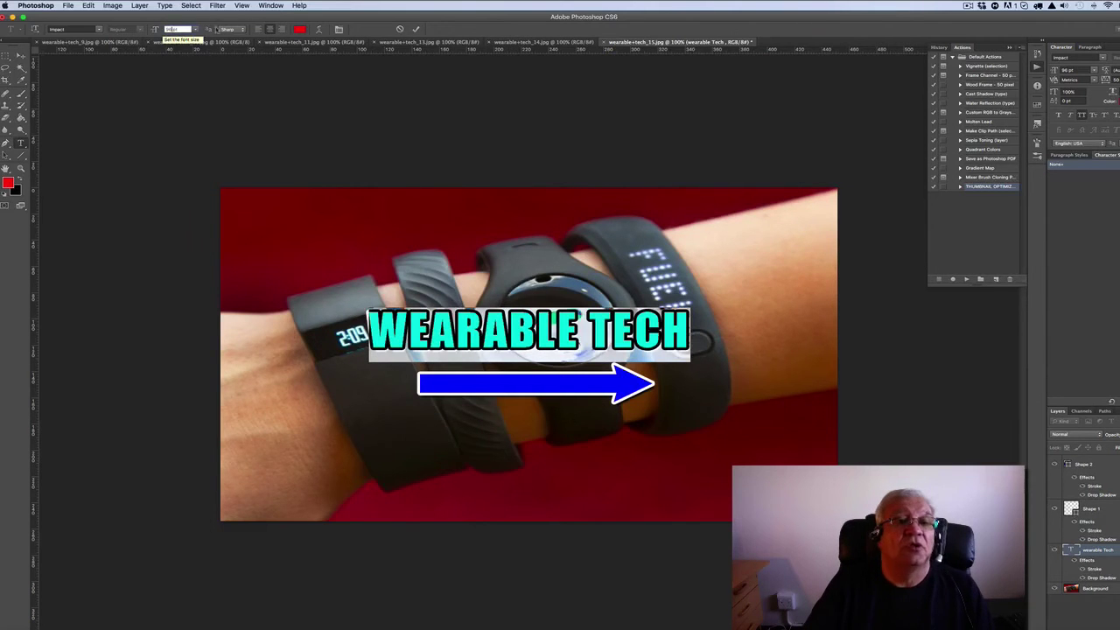
Change the WEARABLE TECH text color to blue 0033ff and commit the text edit
{"action": "left_click", "coordinate": [299, 30]}
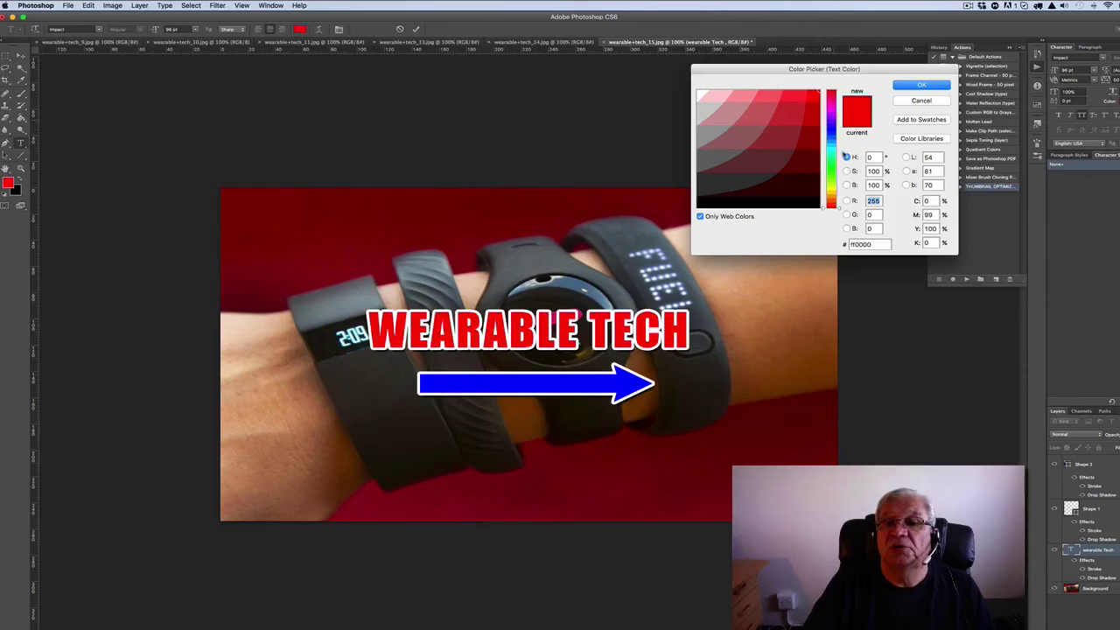
{"action": "left_click", "coordinate": [831, 176]}
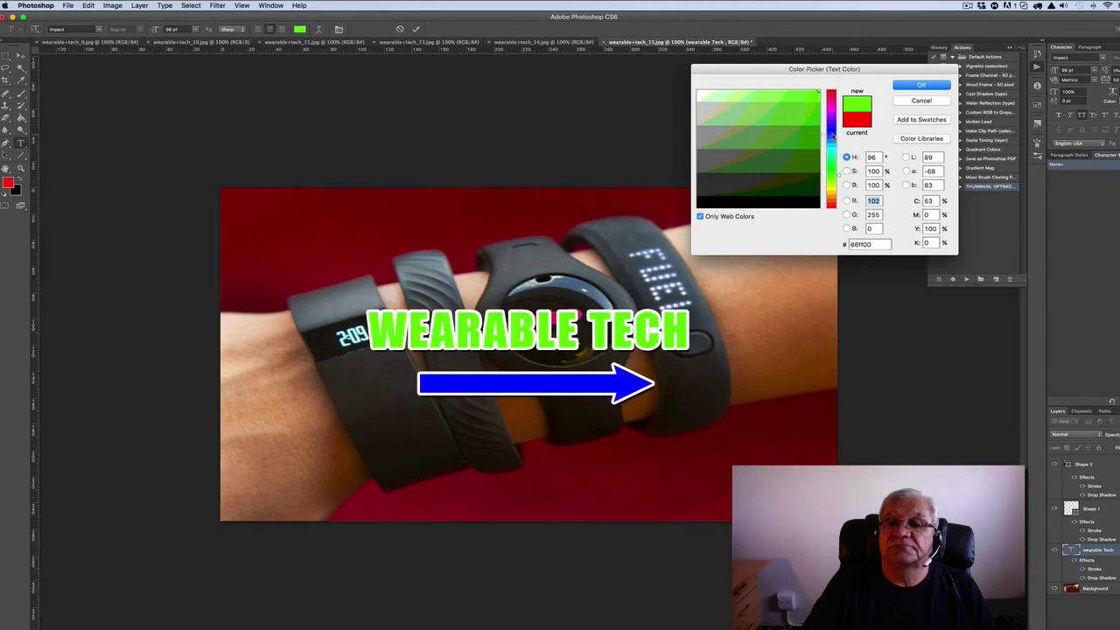
{"action": "left_click", "coordinate": [832, 133]}
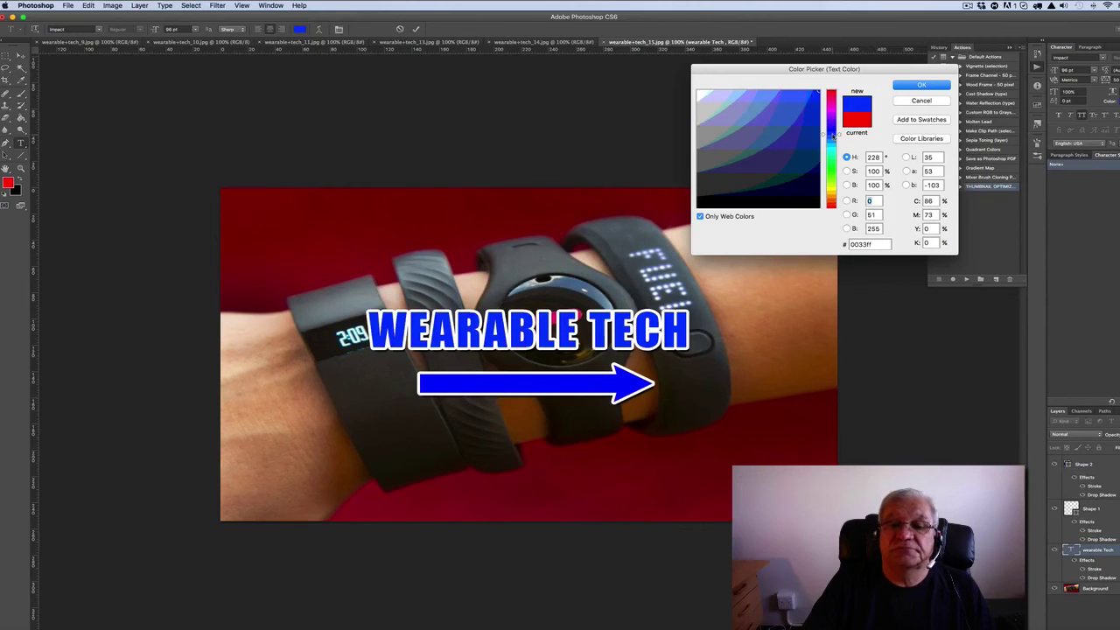
{"action": "left_click", "coordinate": [906, 89]}
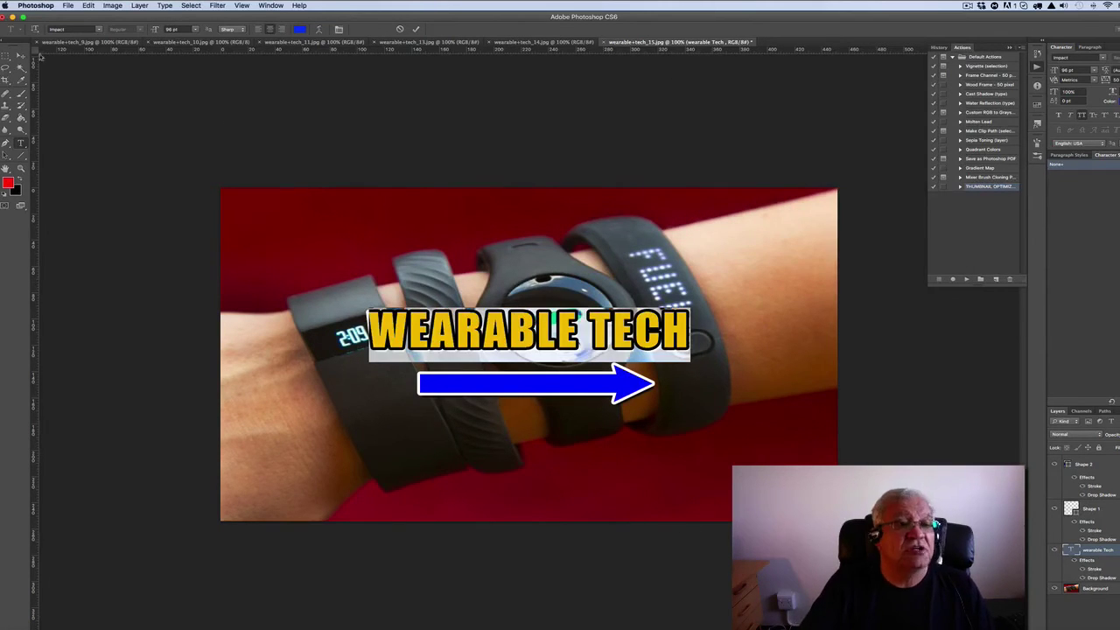
{"action": "left_click", "coordinate": [21, 56]}
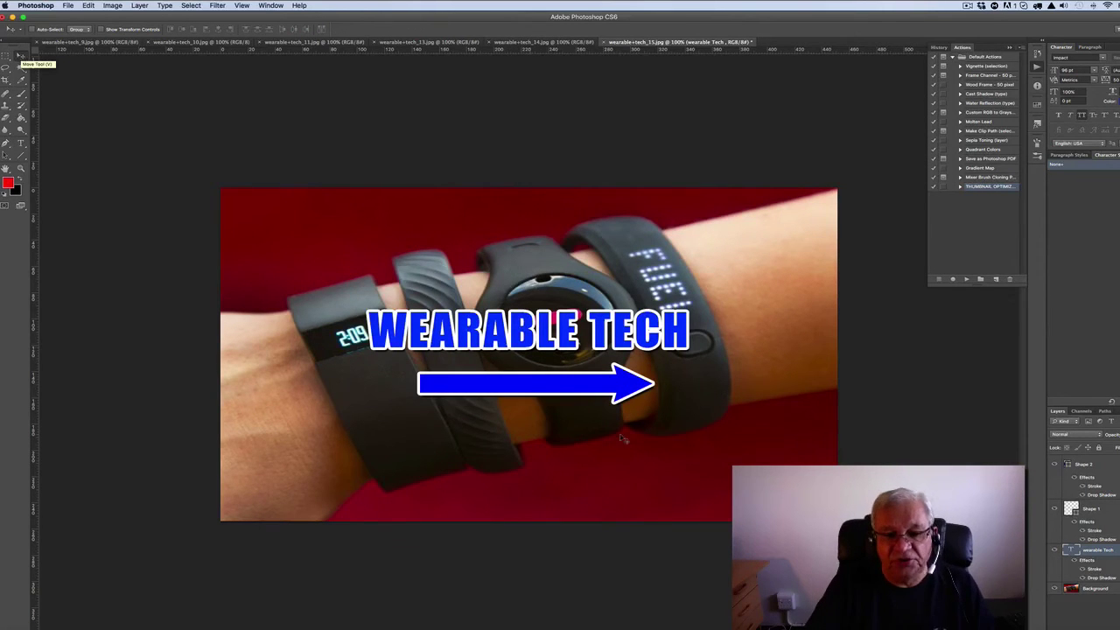
Close wearable+tech_15.jpg without saving its changes
{"action": "left_click", "coordinate": [1109, 465]}
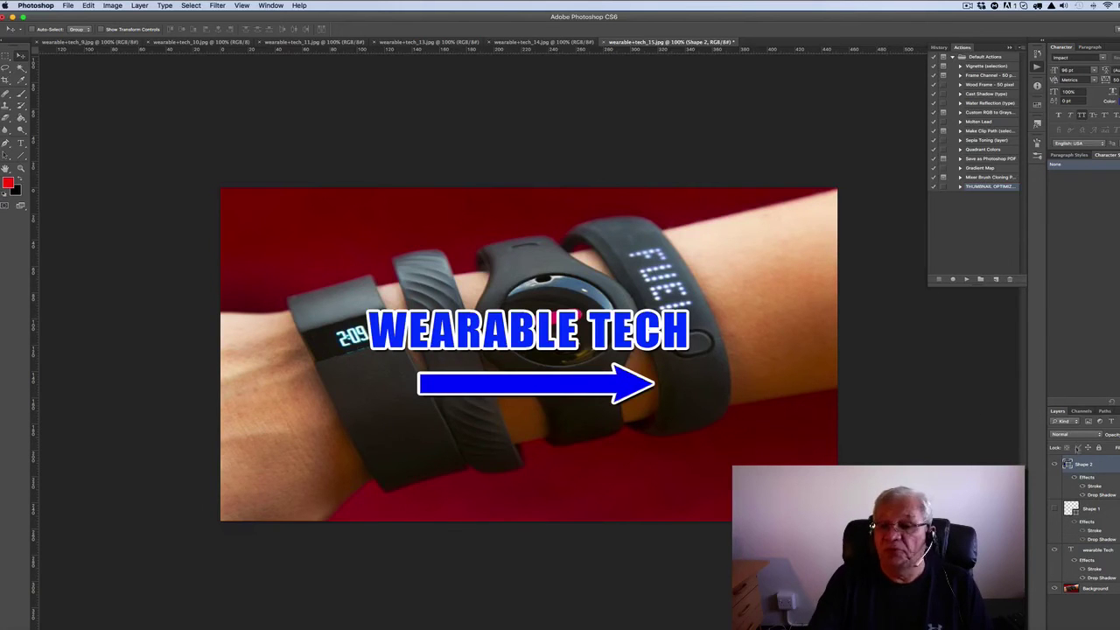
{"action": "left_click", "coordinate": [605, 42]}
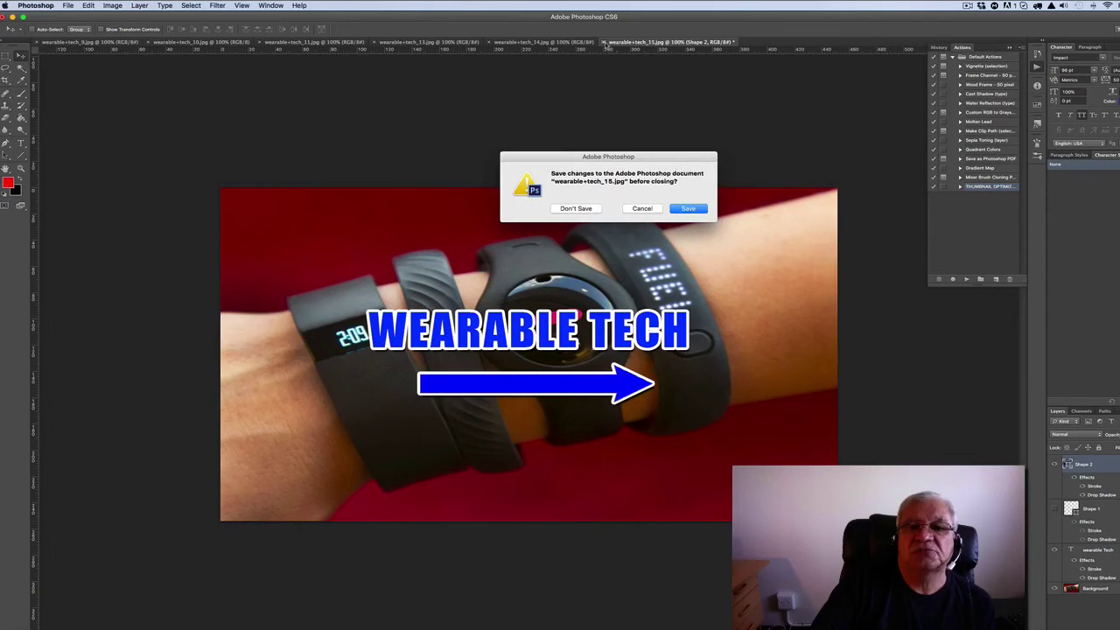
{"action": "left_click", "coordinate": [576, 209]}
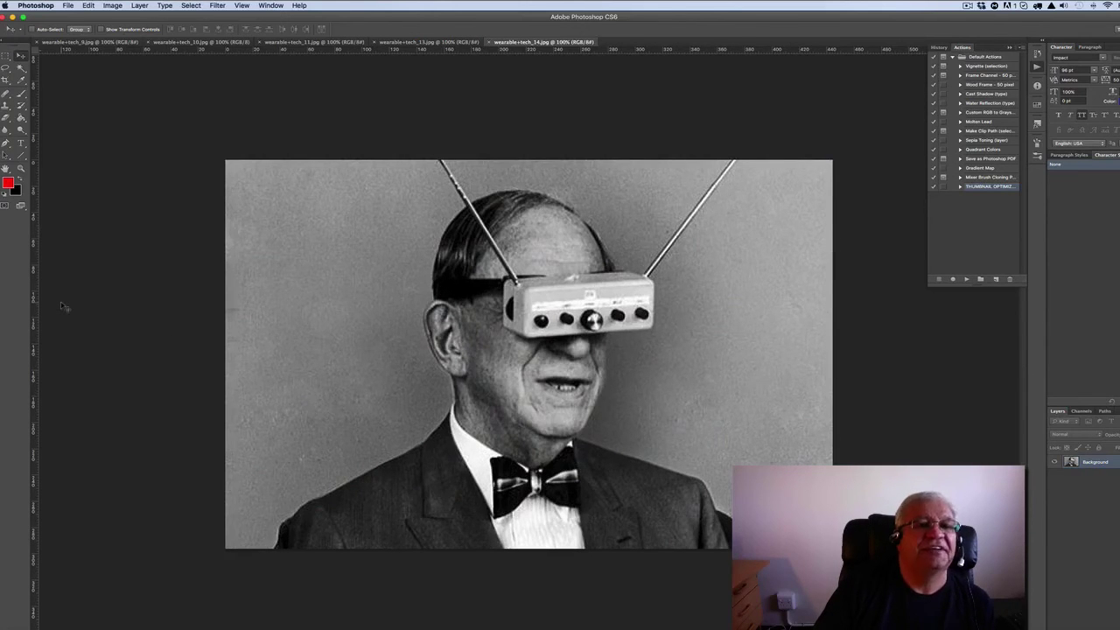
Run the THUMBNAIL OPTIMIZER action on wearable+tech_14.jpg and close the image without saving its changes
{"action": "left_click", "coordinate": [966, 280]}
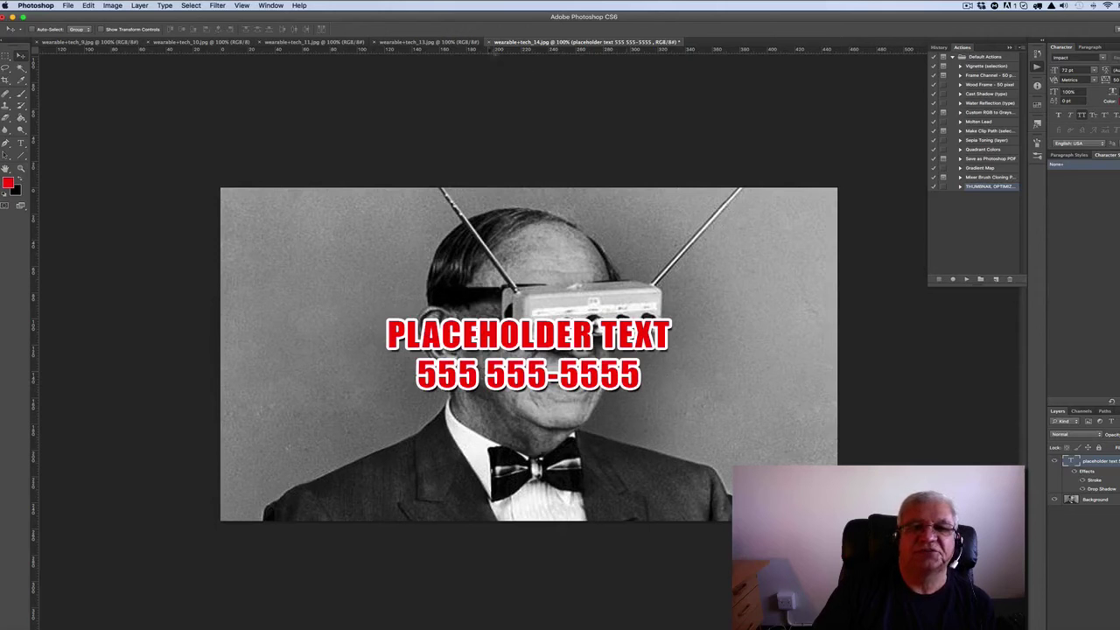
{"action": "left_click", "coordinate": [490, 42]}
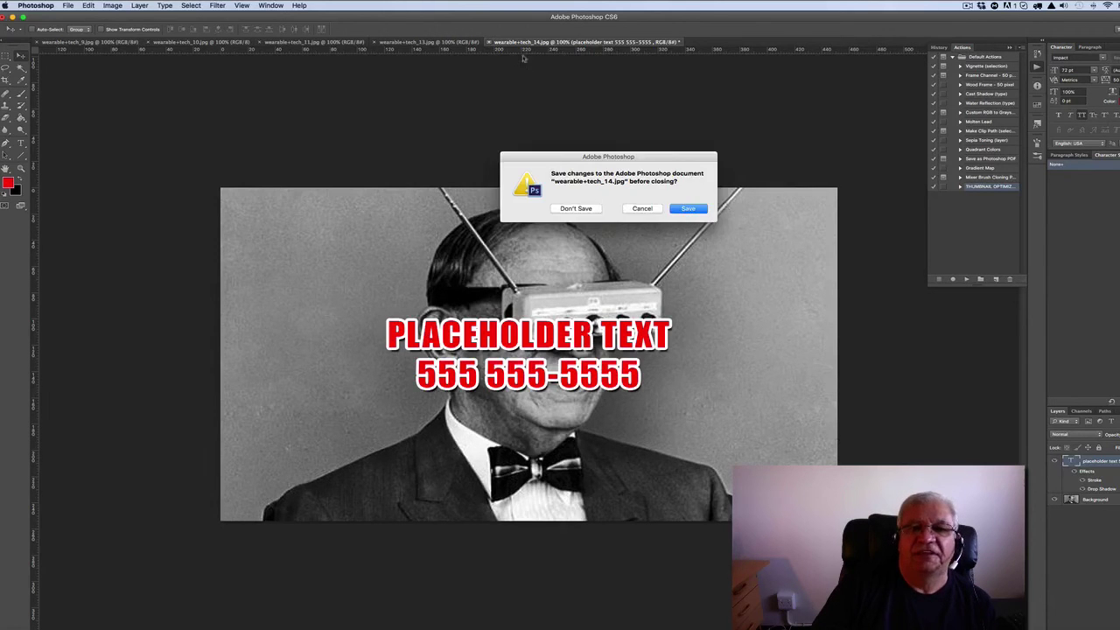
{"action": "key", "text": "super+d"}
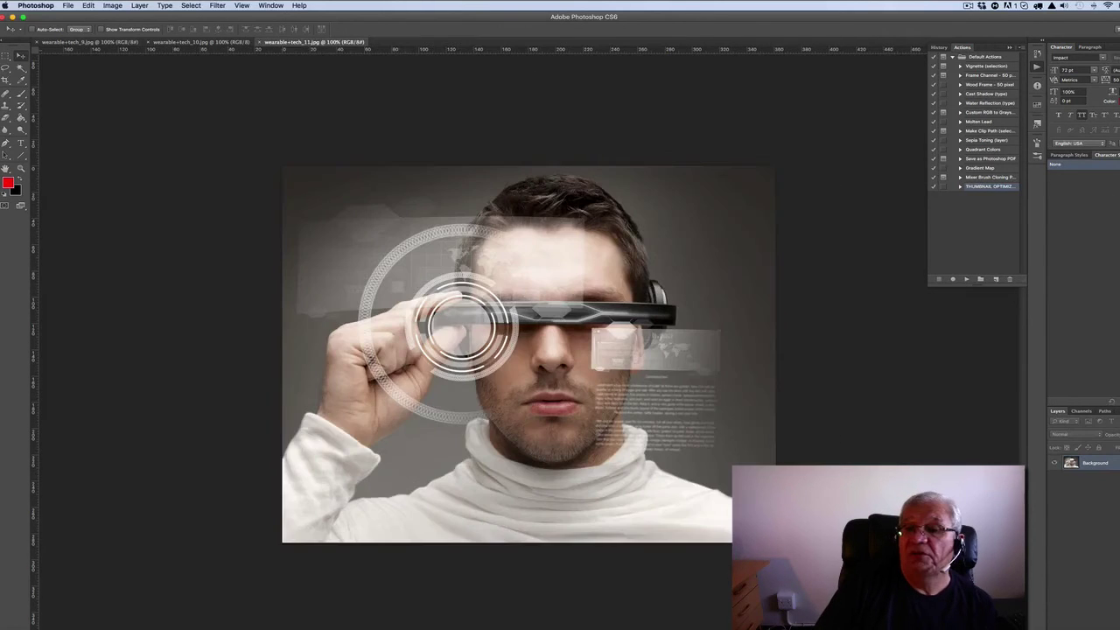
Run the THUMBNAIL OPTIMIZER action on wearable+tech_11.jpg and close the image without saving its changes
{"action": "left_click", "coordinate": [966, 278]}
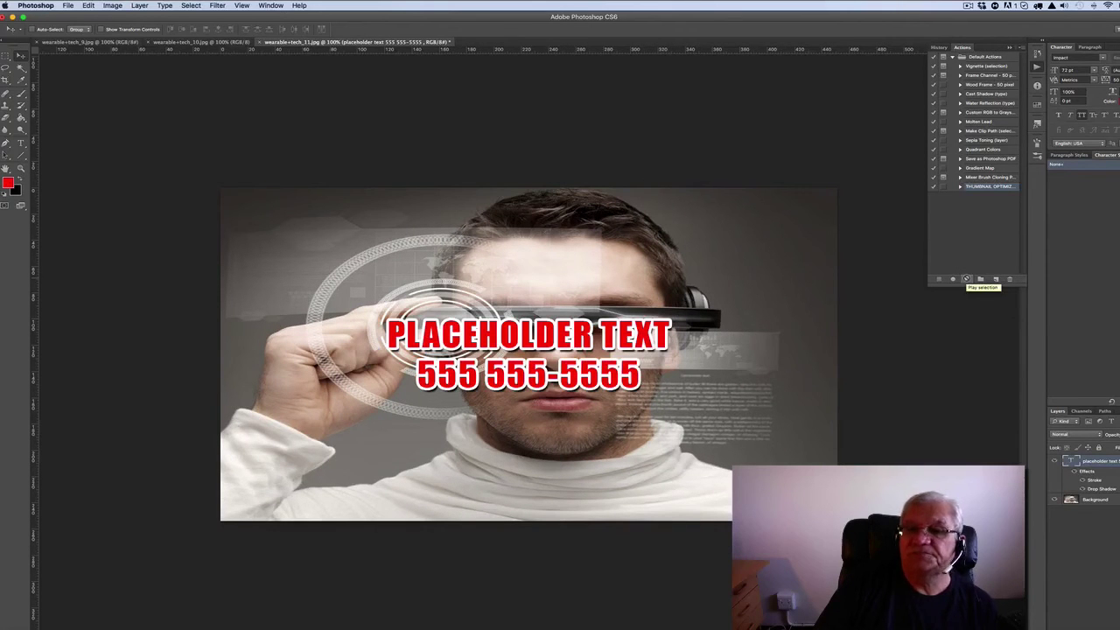
{"action": "left_click", "coordinate": [260, 42]}
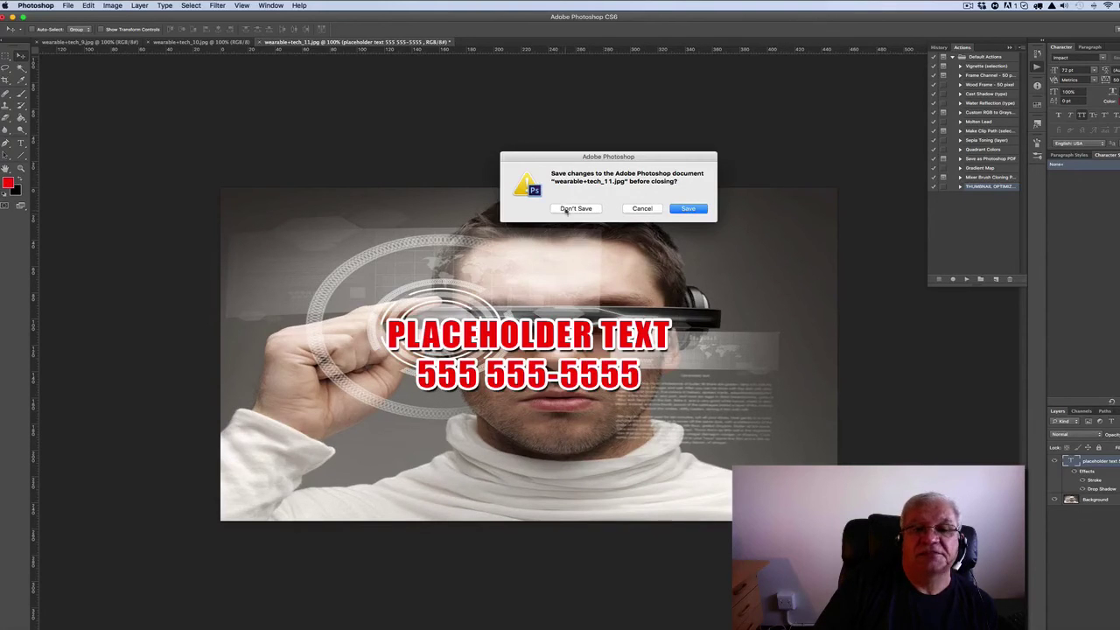
{"action": "left_click", "coordinate": [567, 210]}
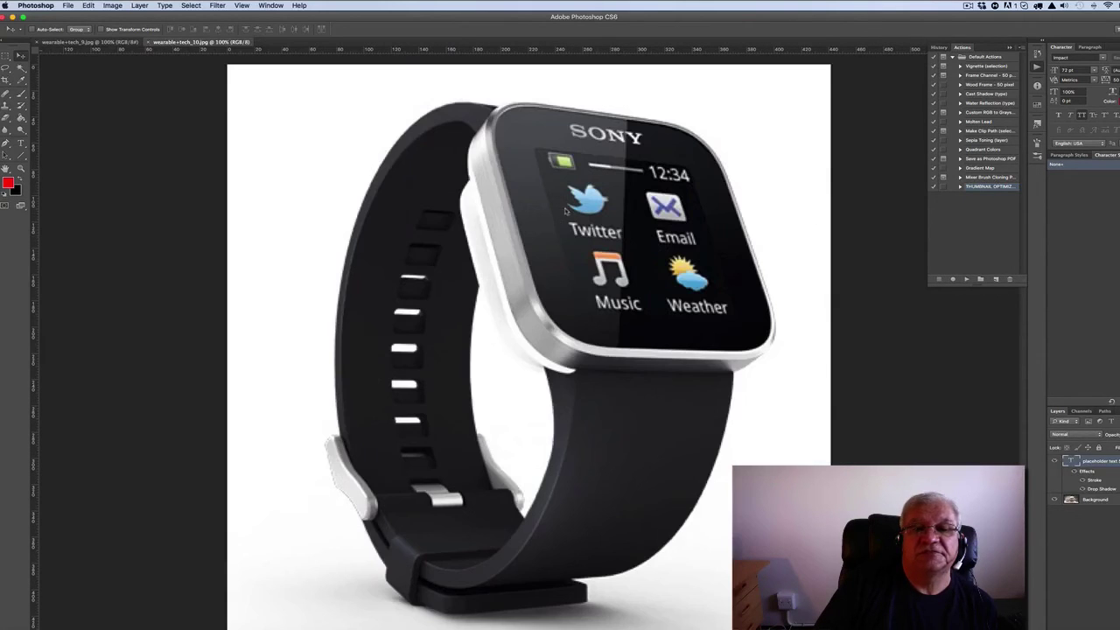
Run the THUMBNAIL OPTIMIZER action on wearable+tech_10.jpg and close the image without saving its changes
{"action": "left_click", "coordinate": [966, 279]}
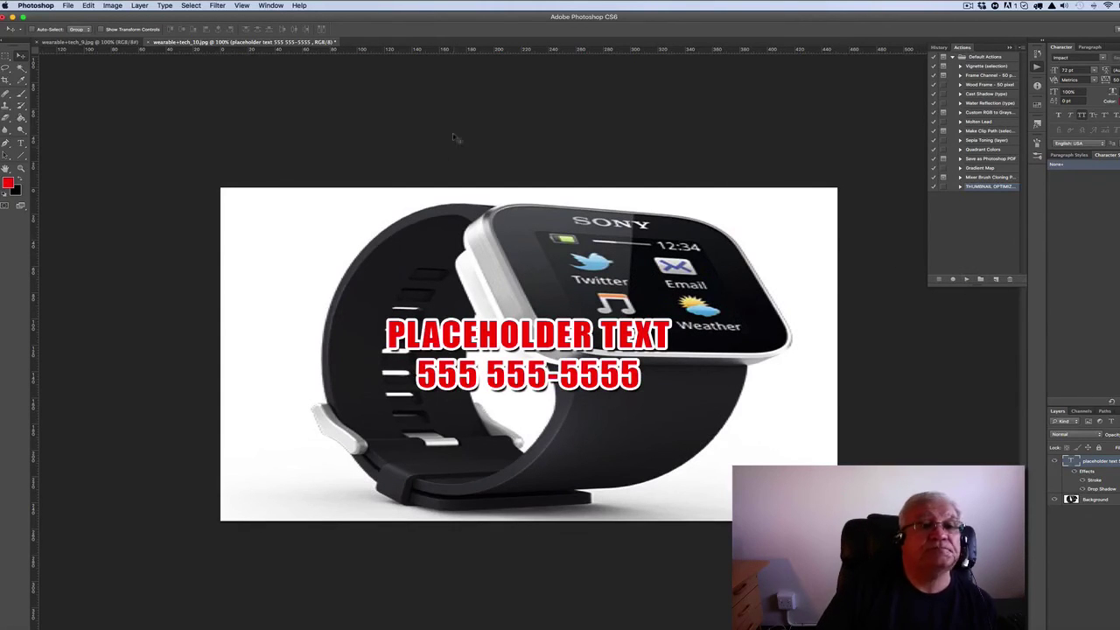
{"action": "left_click", "coordinate": [149, 43]}
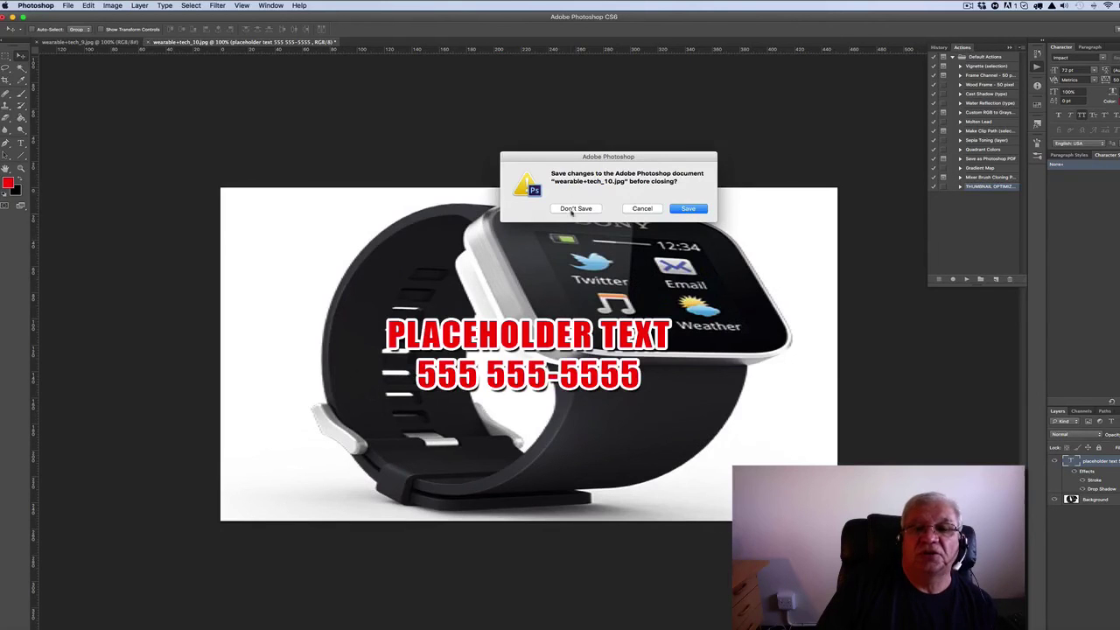
{"action": "left_click", "coordinate": [571, 211]}
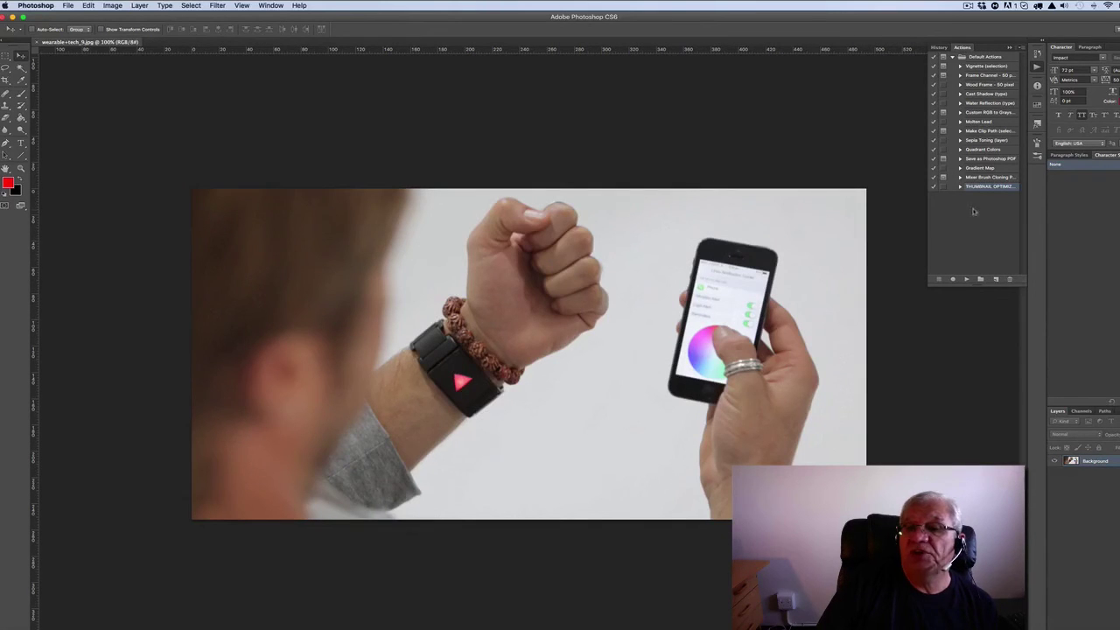
Run the THUMBNAIL OPTIMIZER action on the remaining open image, wearable+tech_9.jpg
{"action": "left_click", "coordinate": [965, 279]}
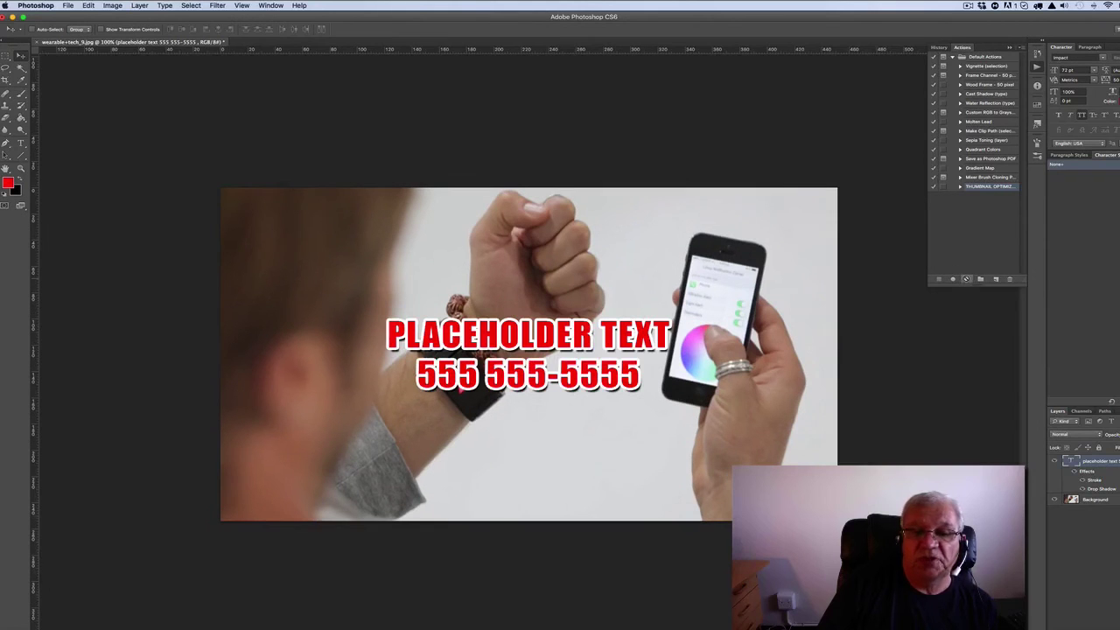